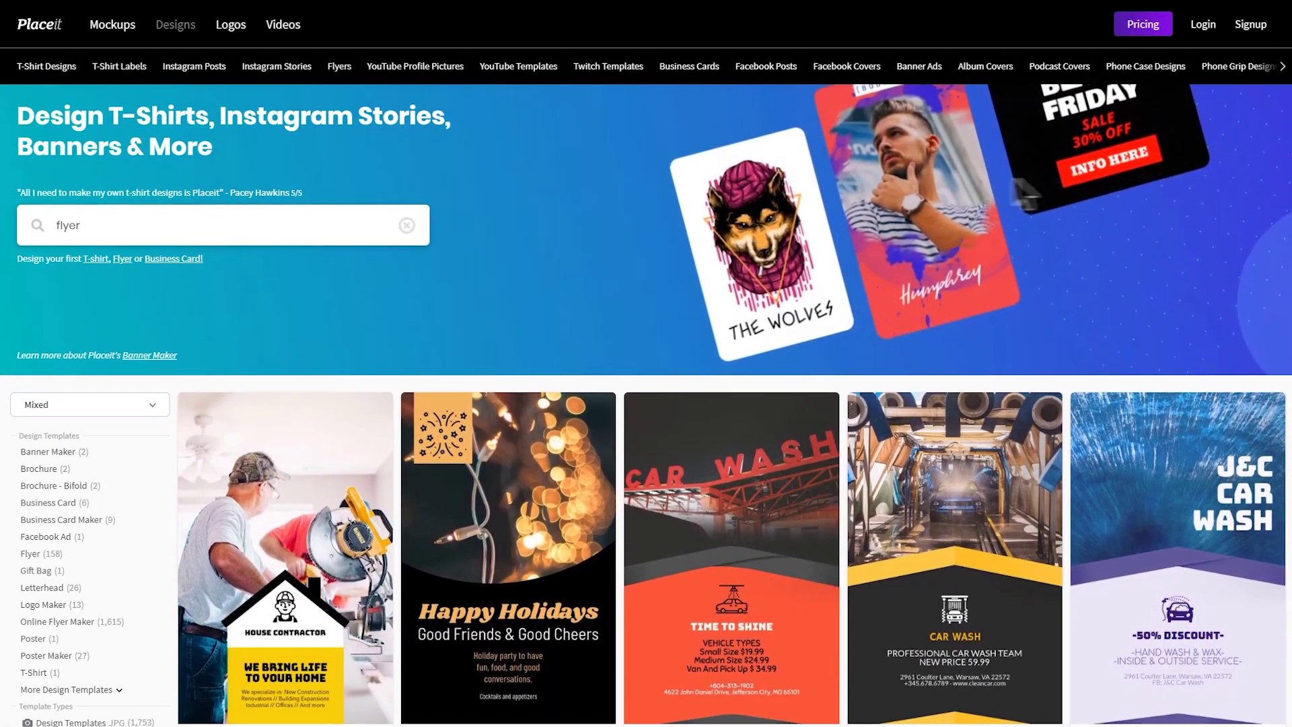
Scroll down the Placeit flyer search results to browse more template rows
{"action": "scroll", "coordinate": [954, 87], "scroll_direction": "down", "scroll_amount": 3}
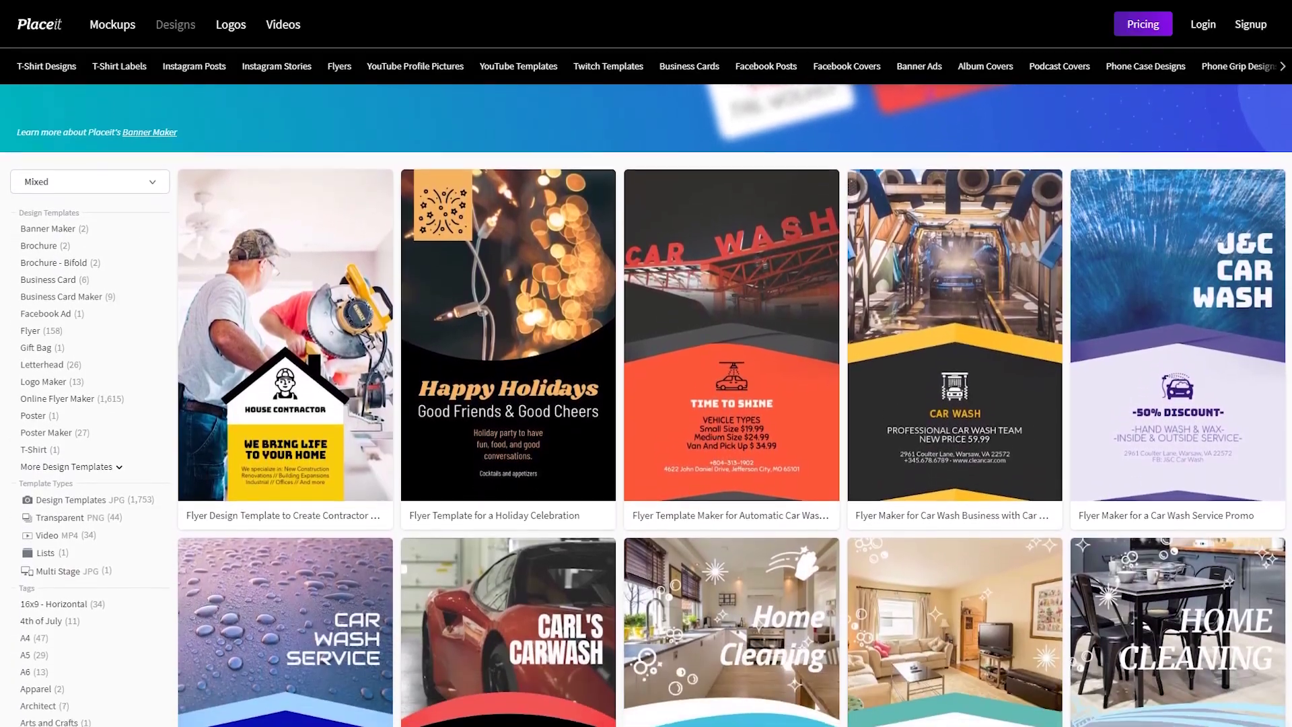
{"action": "scroll", "coordinate": [732, 403], "scroll_direction": "down", "scroll_amount": 3}
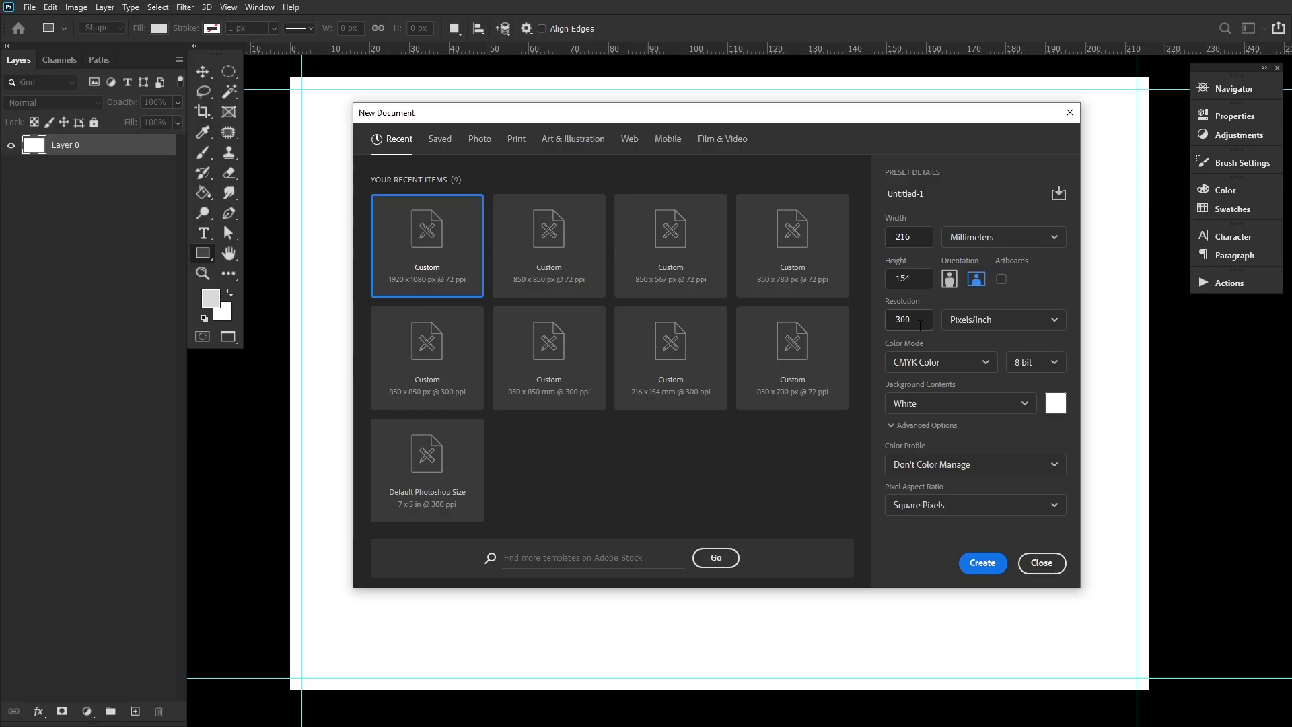
{"action": "left_click", "coordinate": [1042, 563]}
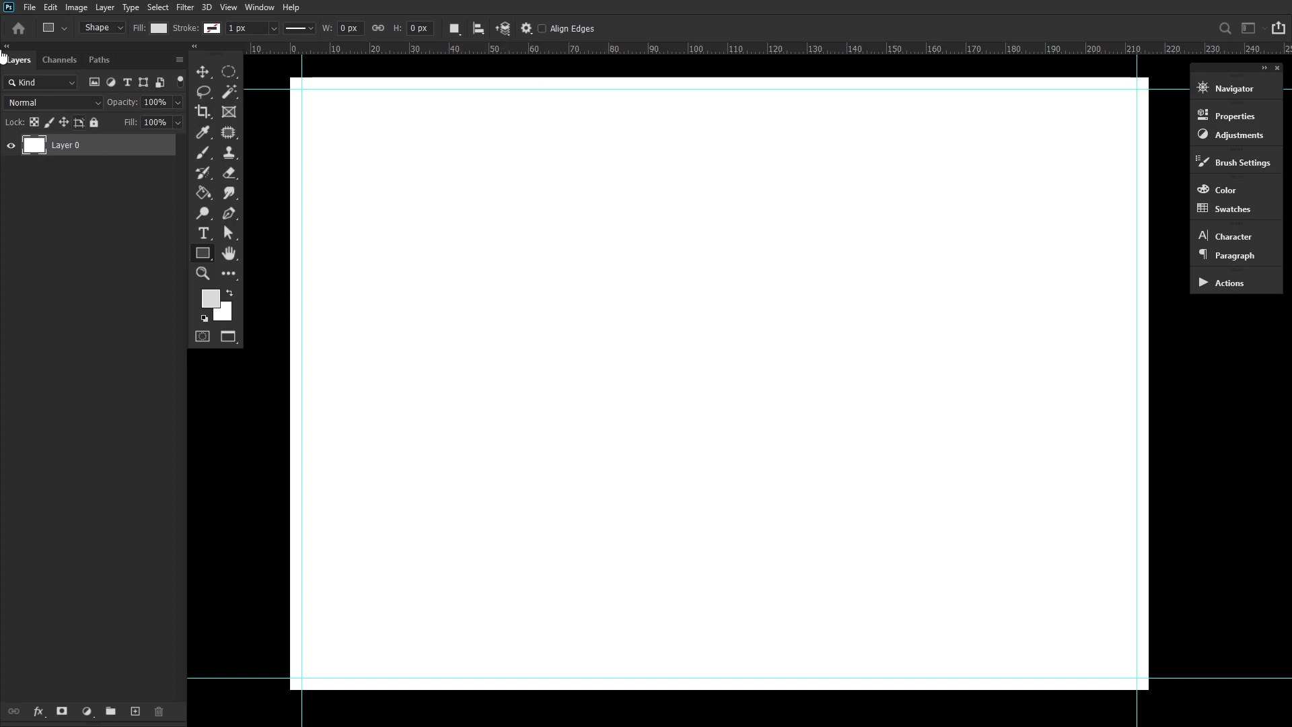
{"action": "left_click", "coordinate": [7, 46]}
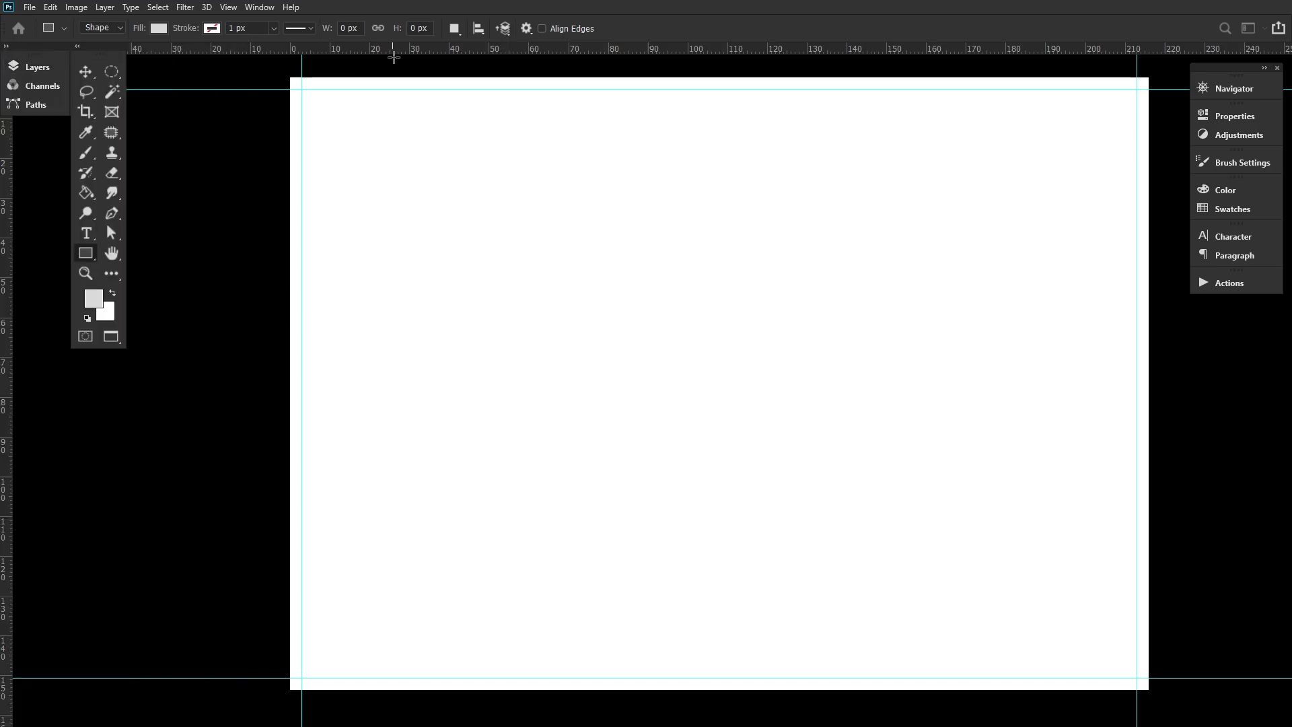
{"action": "mouse_move", "coordinate": [399, 56]}
{"action": "left_mouse_down"}
{"action": "mouse_move", "coordinate": [409, 95]}
{"action": "mouse_move", "coordinate": [413, 53]}
{"action": "left_mouse_up"}
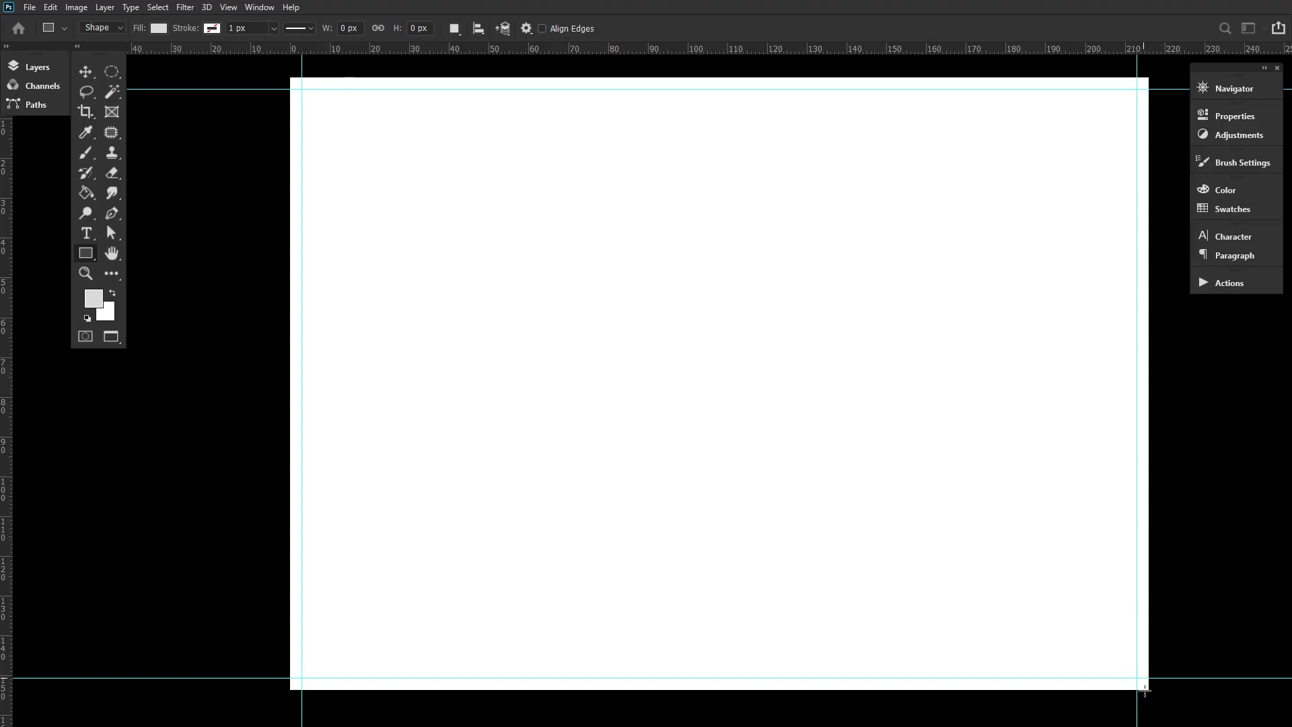
{"action": "left_click", "coordinate": [6, 46]}
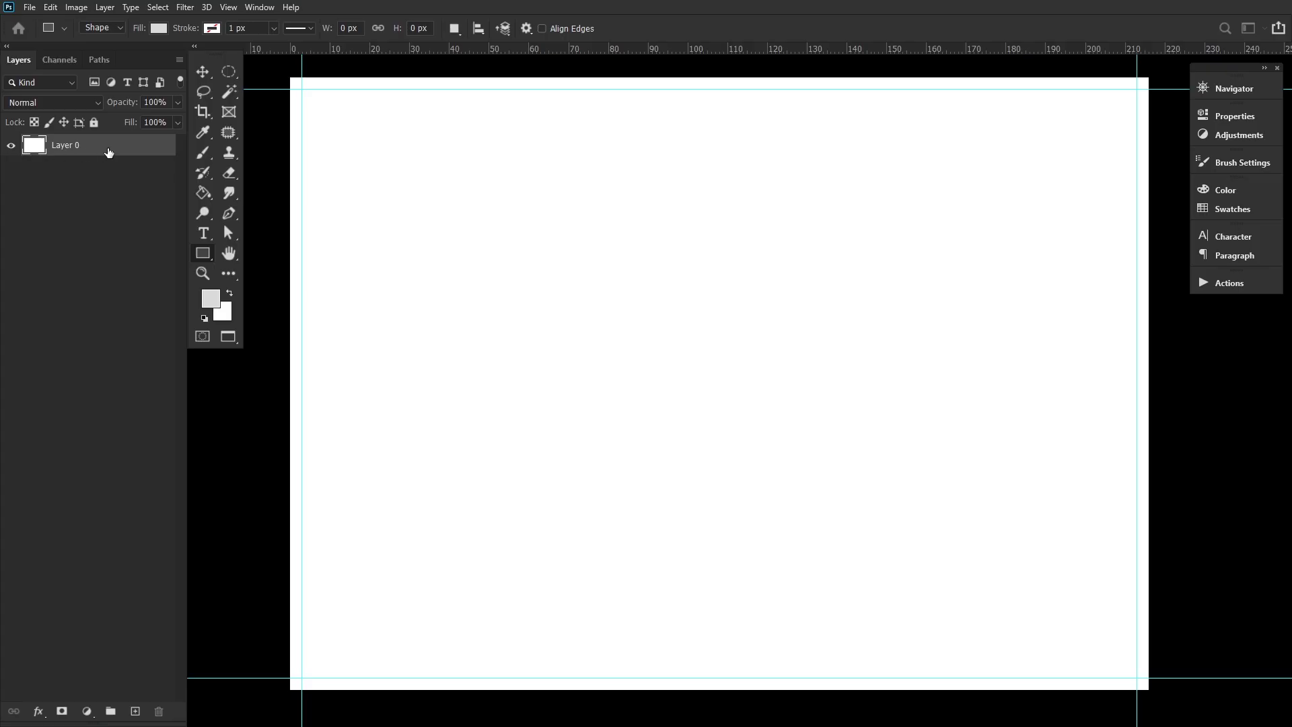
Add a gradient fill layer from the fourth Basics preset, with its 30% stop set to e6e5d8
{"action": "left_click", "coordinate": [86, 711]}
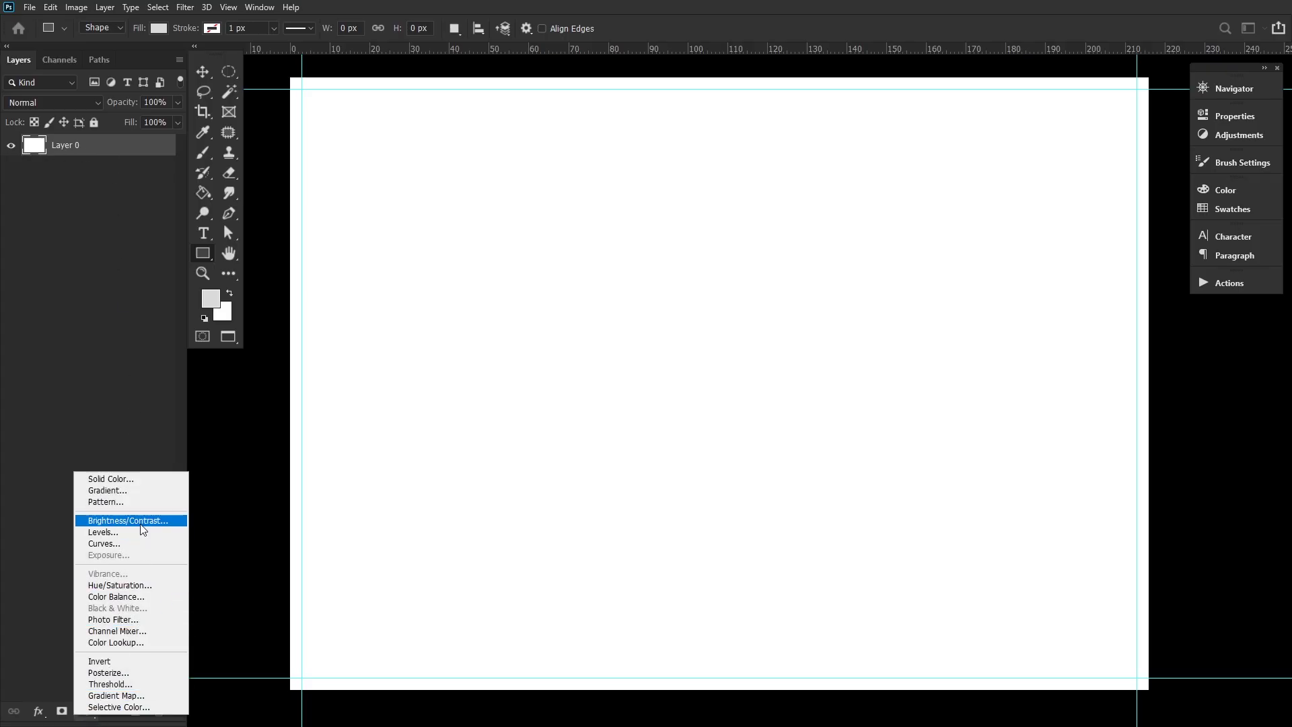
{"action": "left_click", "coordinate": [139, 491]}
{"action": "left_click", "coordinate": [651, 211]}
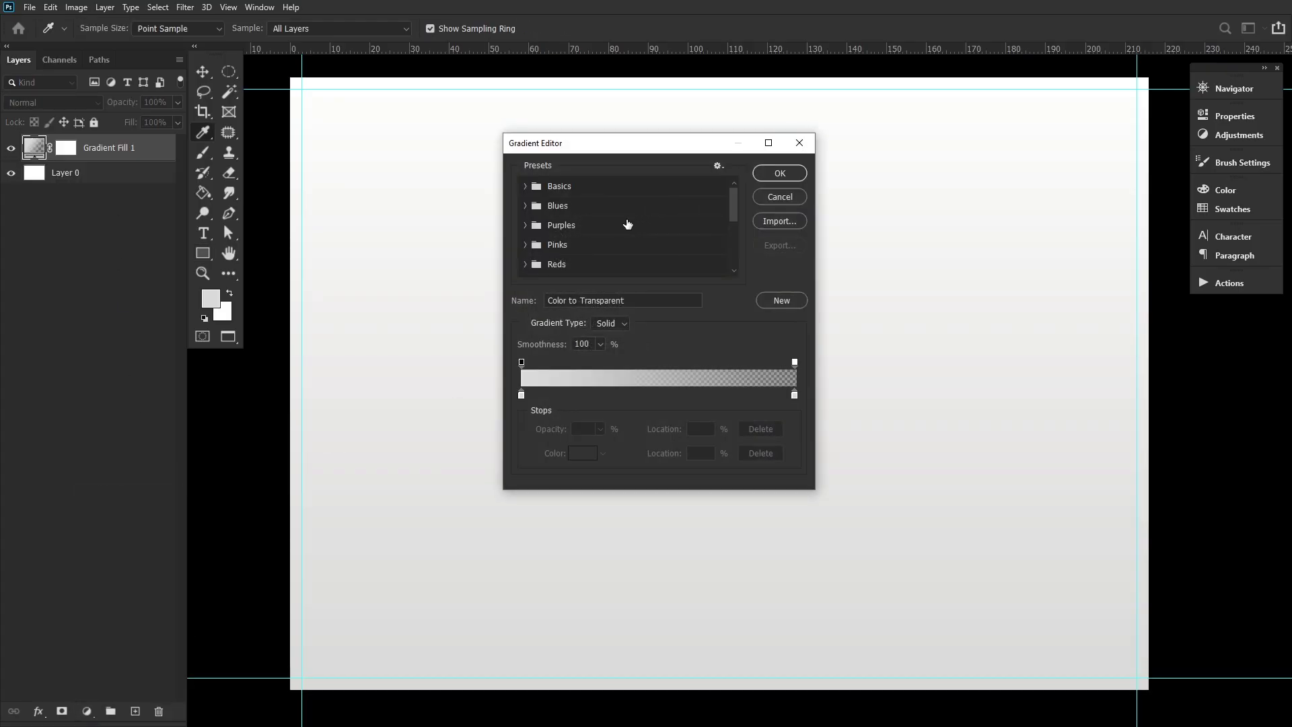
{"action": "left_click", "coordinate": [525, 186]}
{"action": "left_click", "coordinate": [611, 210]}
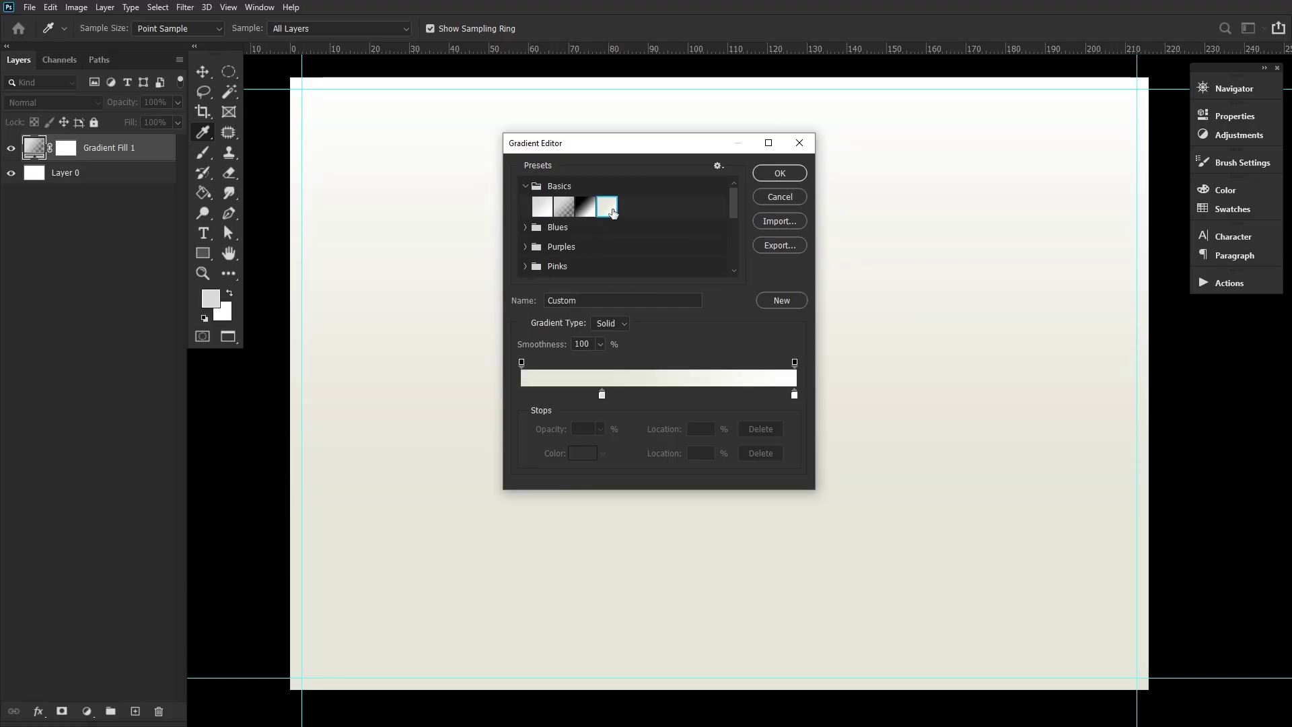
{"action": "left_click", "coordinate": [601, 395]}
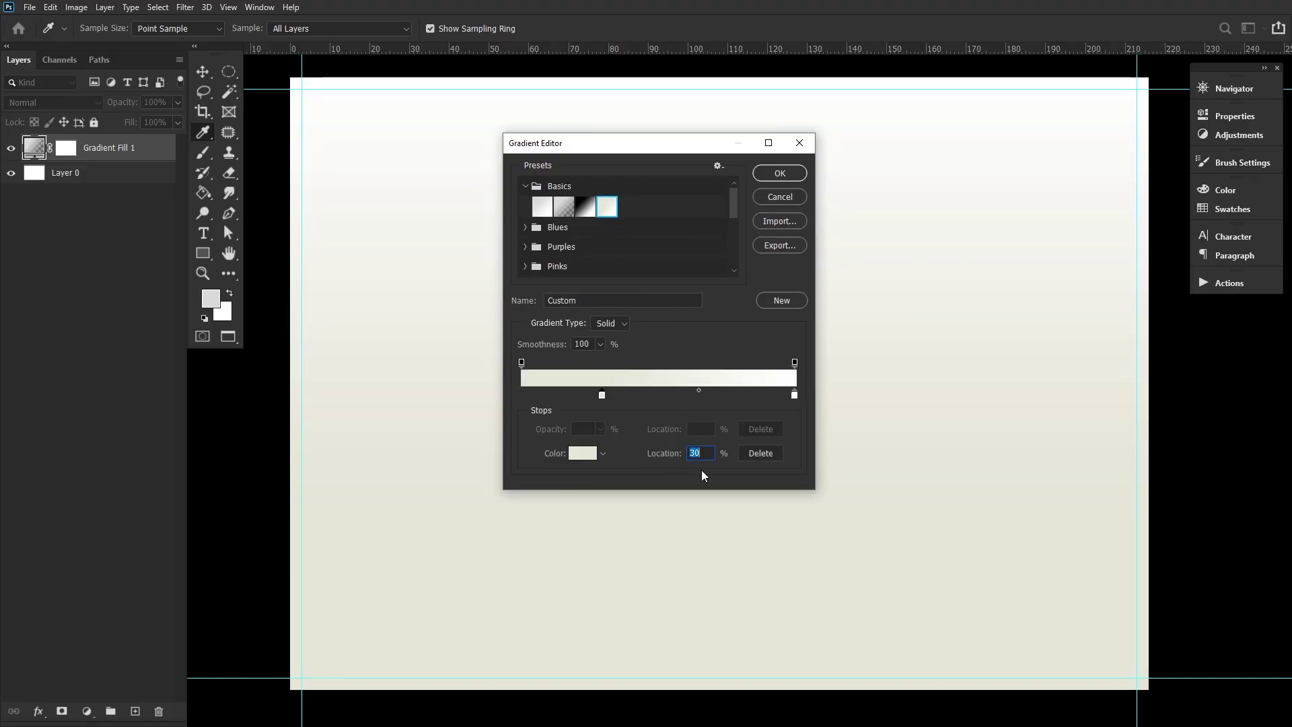
{"action": "double_click", "coordinate": [602, 396]}
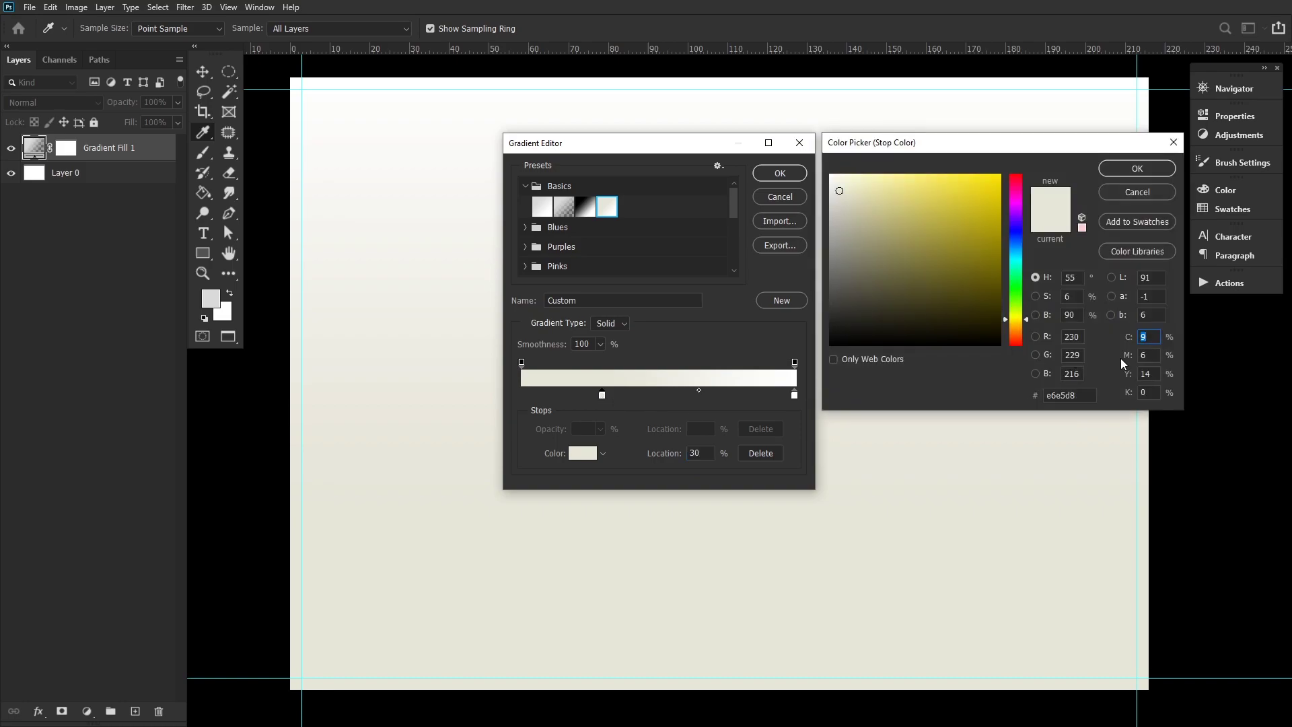
{"action": "key", "text": "Tab"}
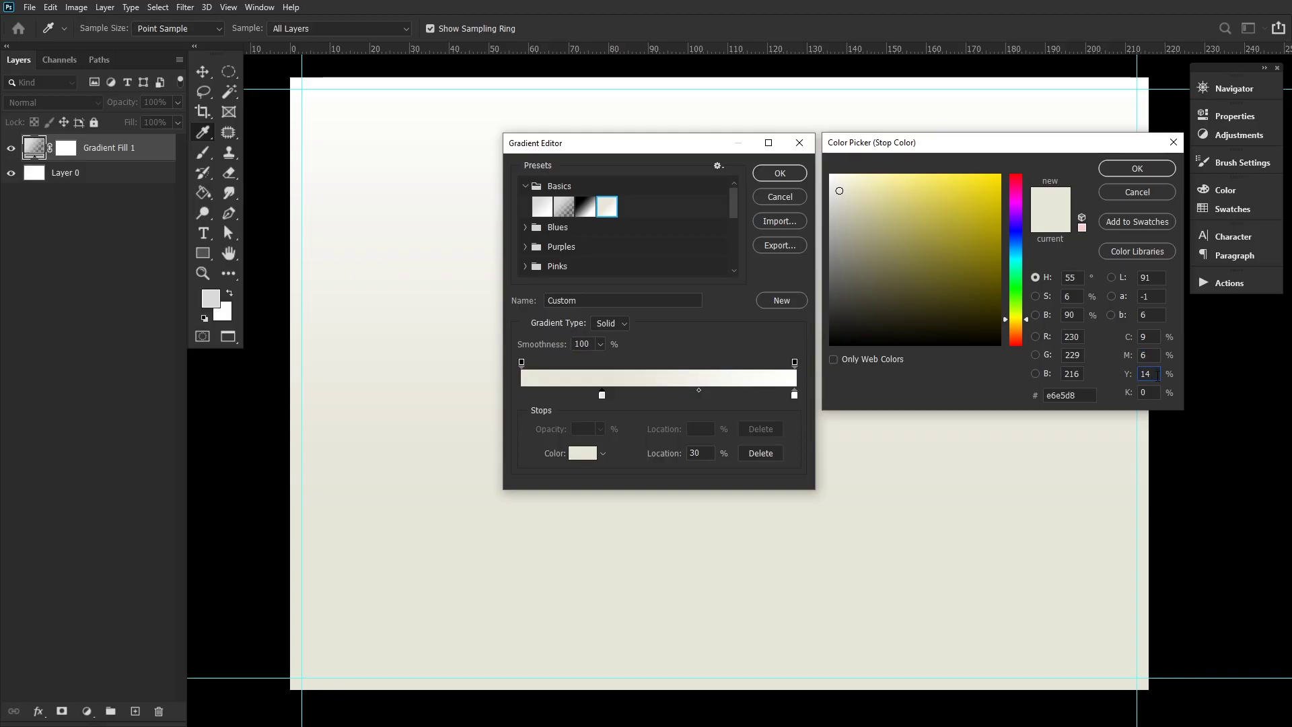
{"action": "left_click", "coordinate": [1137, 169]}
{"action": "left_click", "coordinate": [779, 174]}
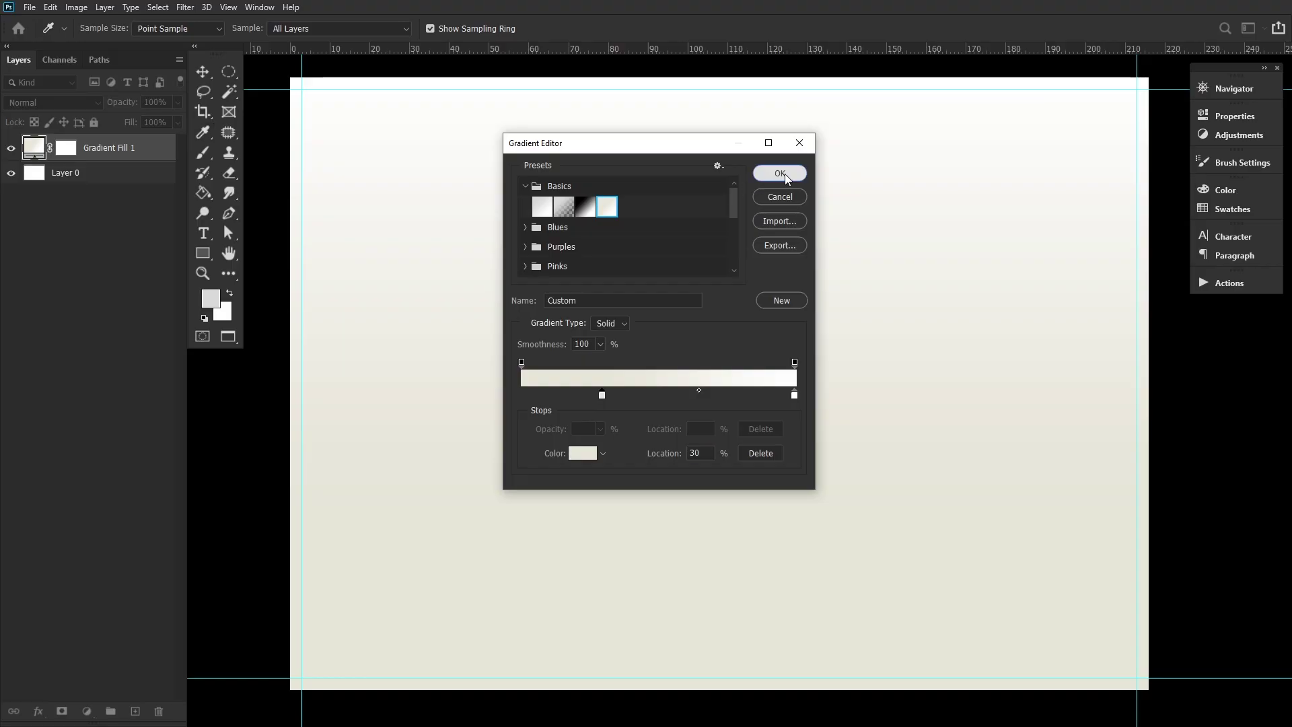
Draw a 216 × 56 mm rectangle and snap it to the page's top-left corner
{"action": "key", "text": "Return"}
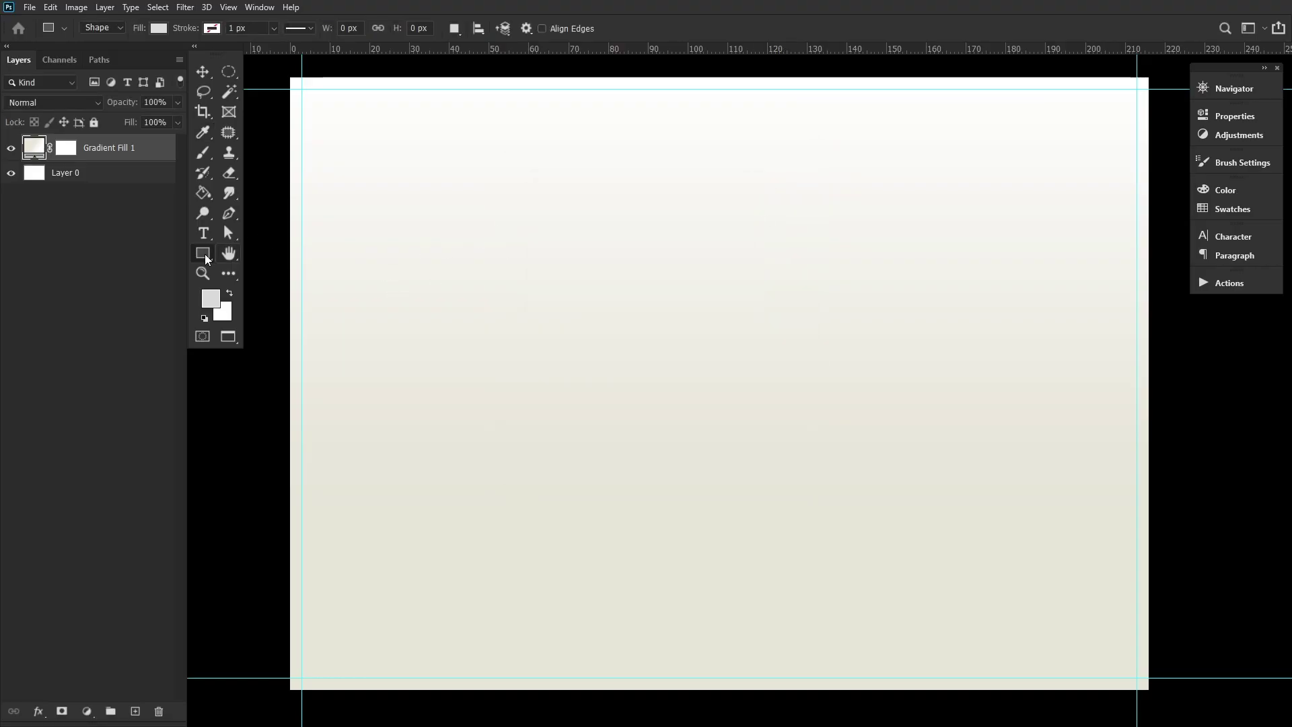
{"action": "left_click", "coordinate": [380, 259]}
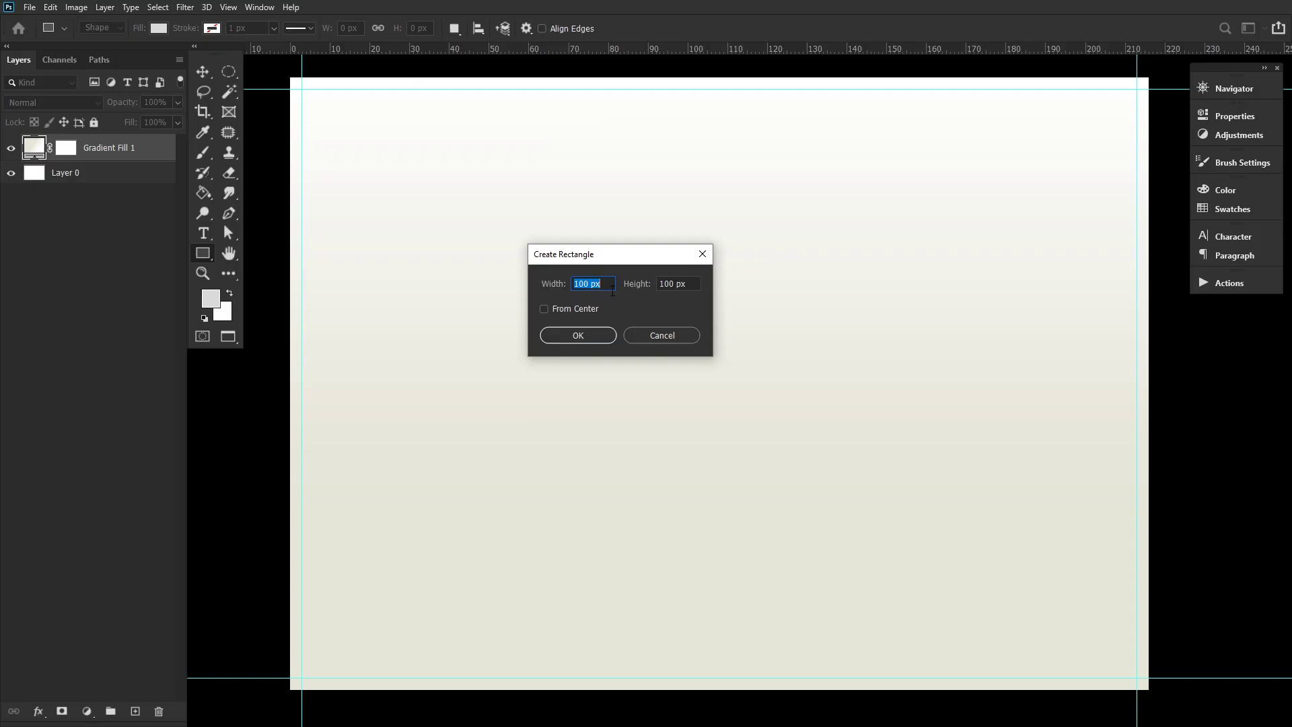
{"action": "type", "text": "216 mm"}
{"action": "key", "text": "Tab"}
{"action": "type", "text": "56 mm"}
{"action": "left_click", "coordinate": [588, 334]}
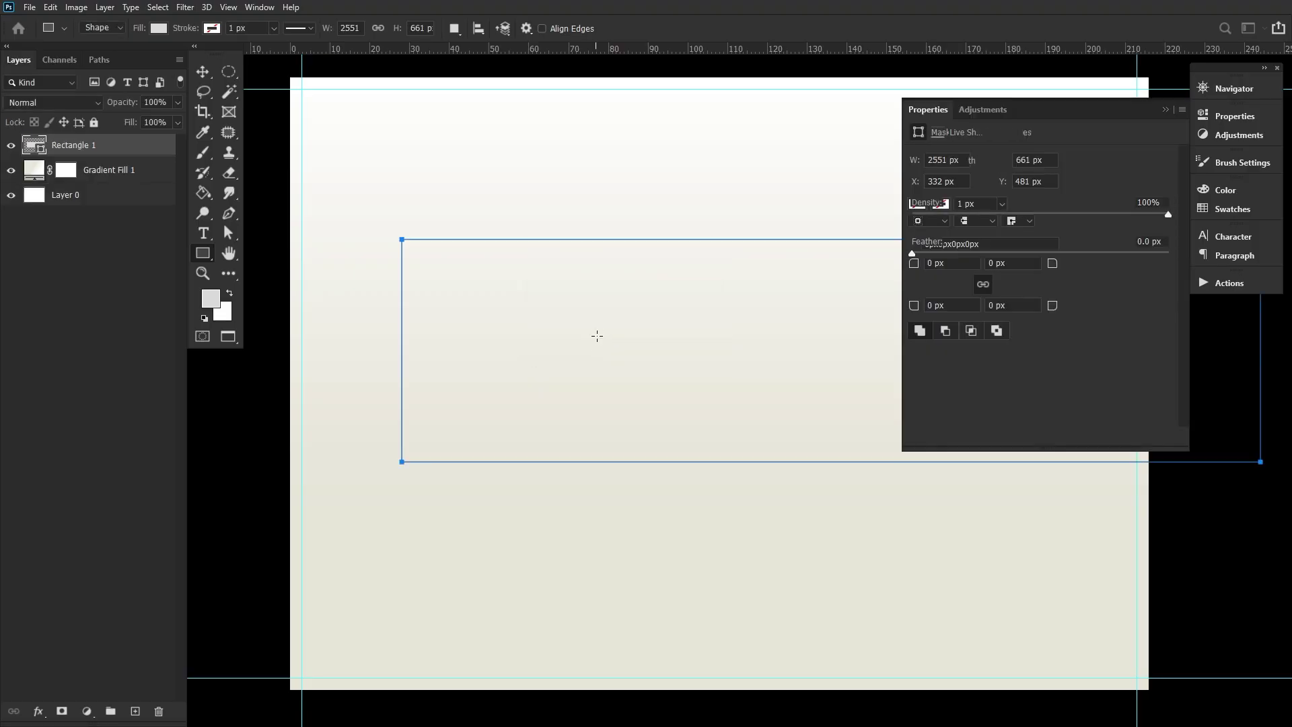
{"action": "key", "text": "v"}
{"action": "left_click_drag", "start_coordinate": [458, 300], "coordinate": [350, 141]}
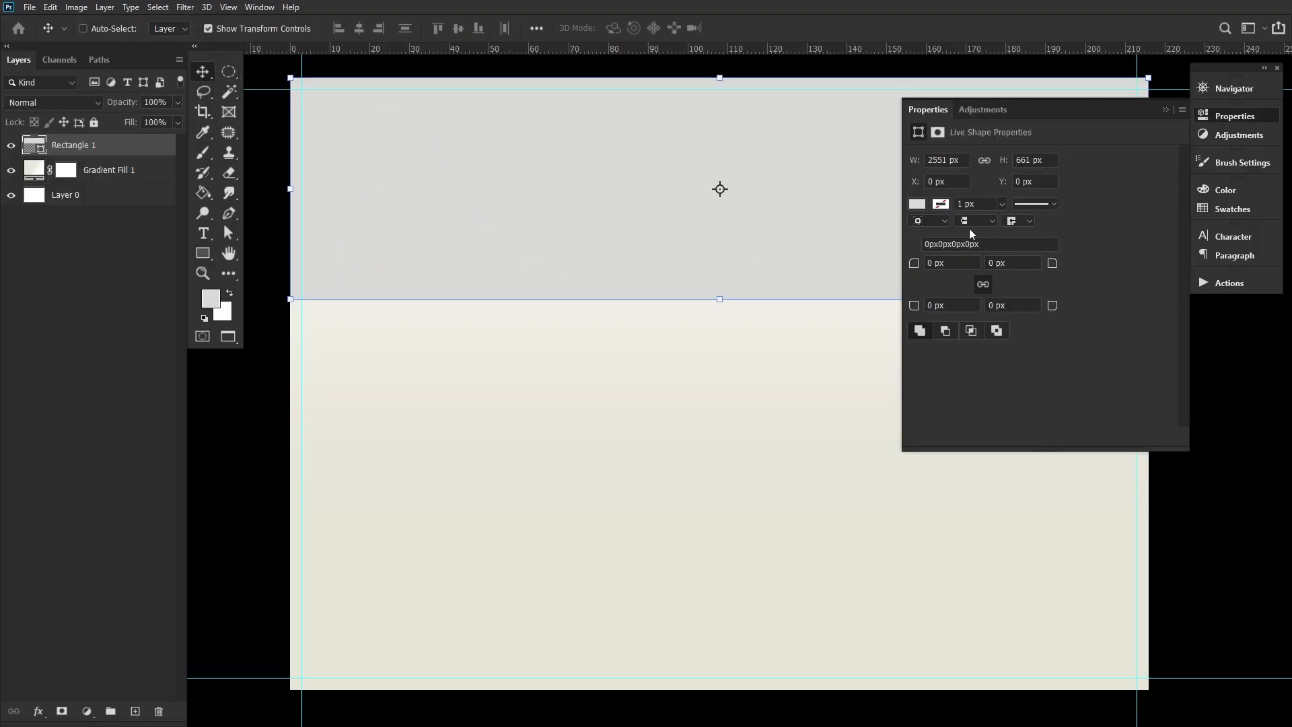
Fill the rectangle with dark brown 3d2013
{"action": "left_click", "coordinate": [917, 204]}
{"action": "left_click", "coordinate": [931, 280]}
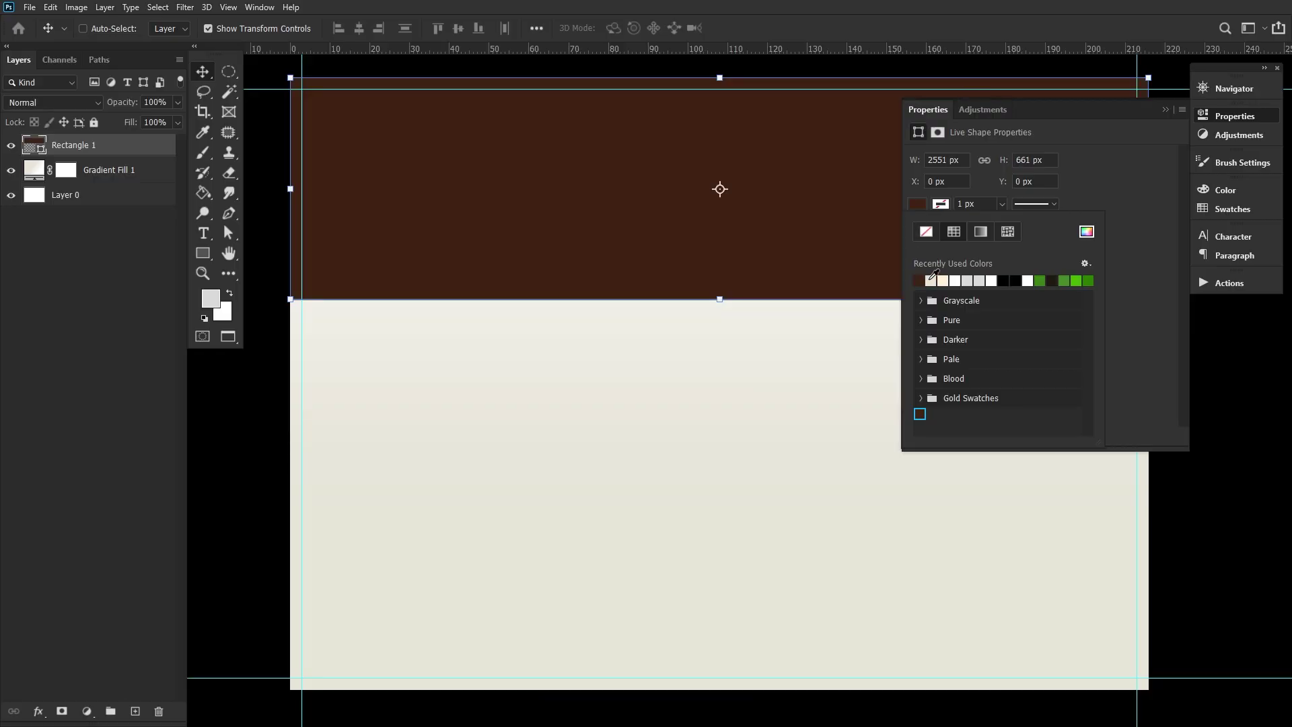
{"action": "left_click", "coordinate": [1086, 231]}
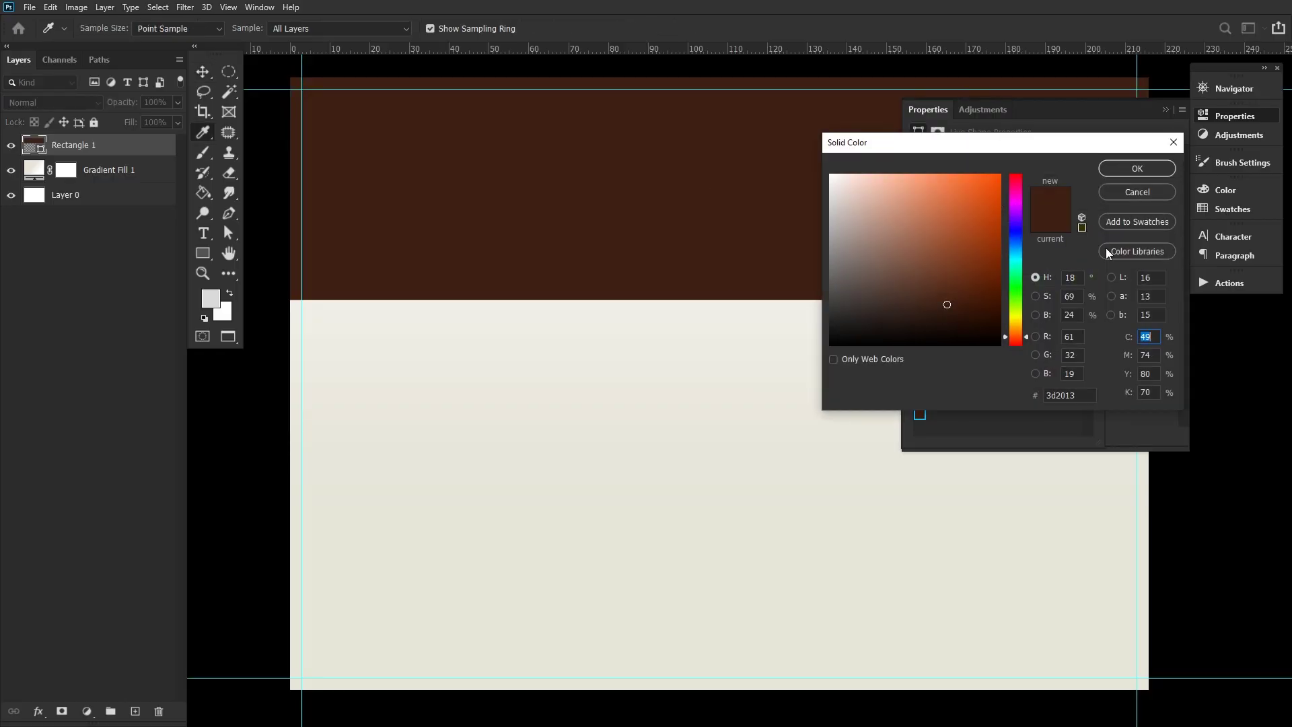
{"action": "left_click", "coordinate": [1148, 392]}
{"action": "left_click", "coordinate": [1137, 169]}
{"action": "key", "text": "v"}
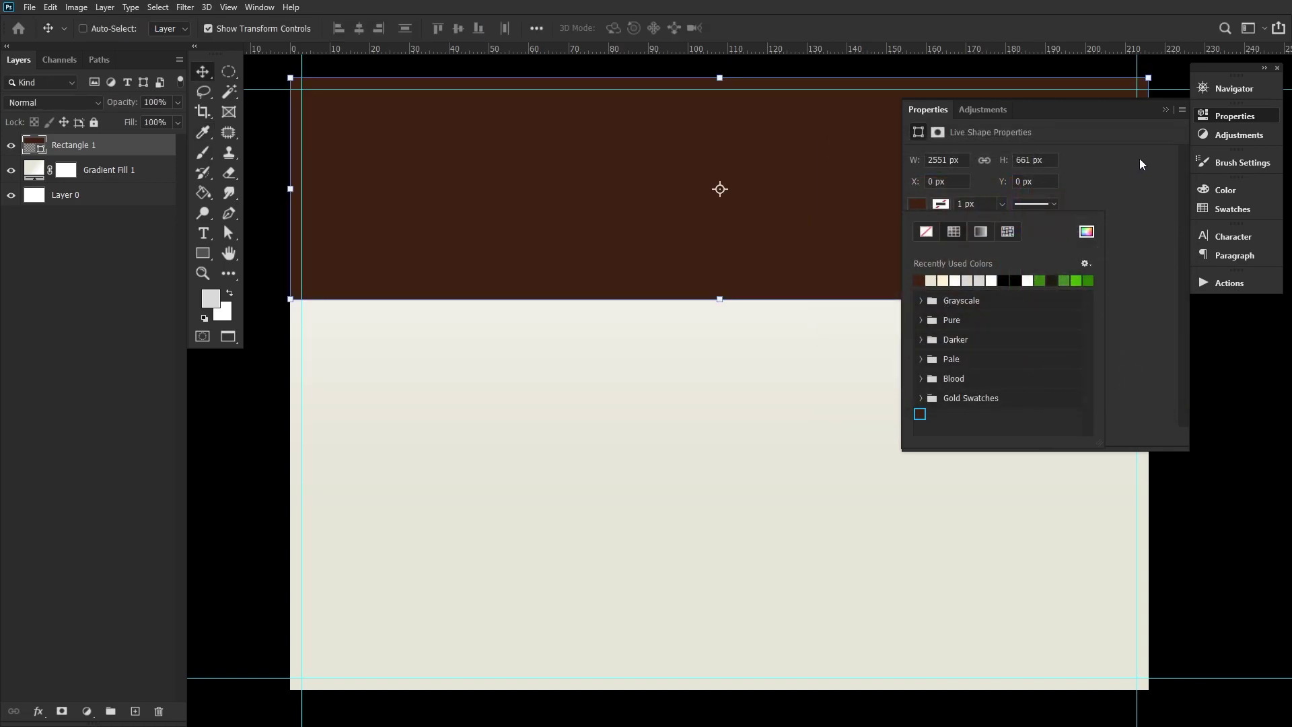
{"action": "left_click", "coordinate": [1200, 121]}
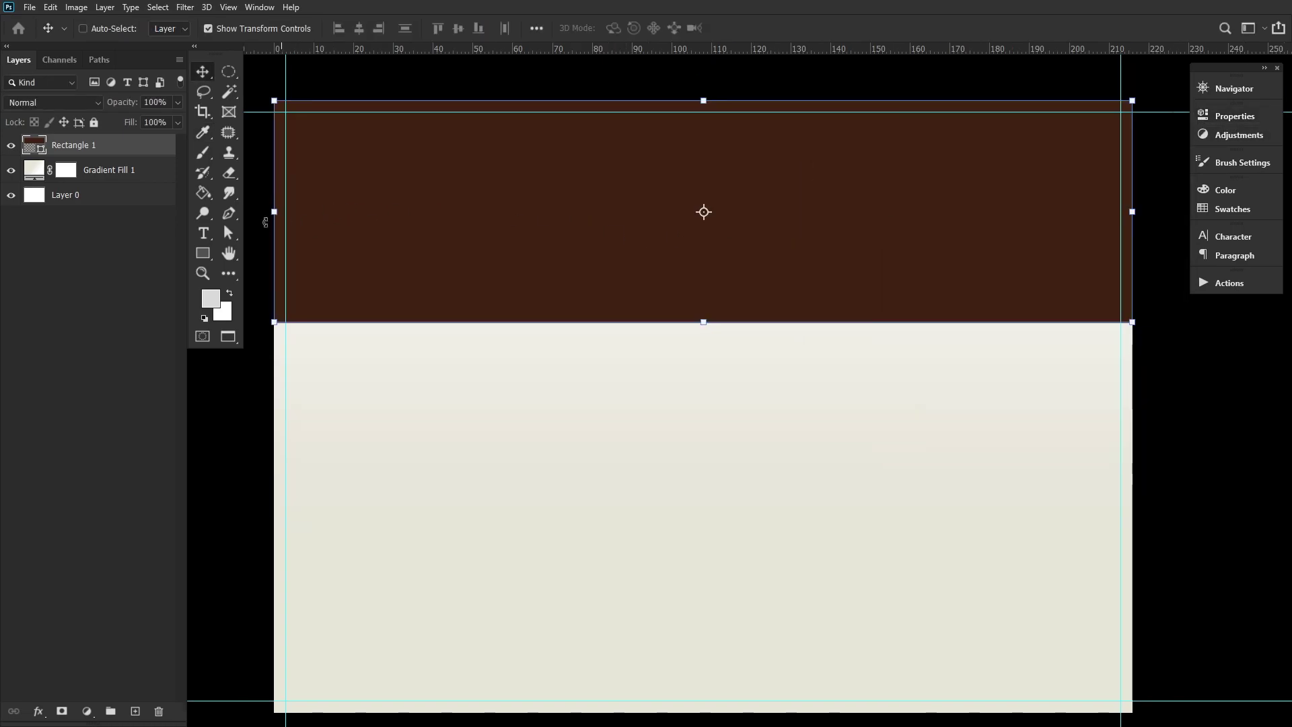
Add a midpoint on the rectangle's bottom edge and bend it into an S-shaped wave
{"action": "key", "text": "p"}
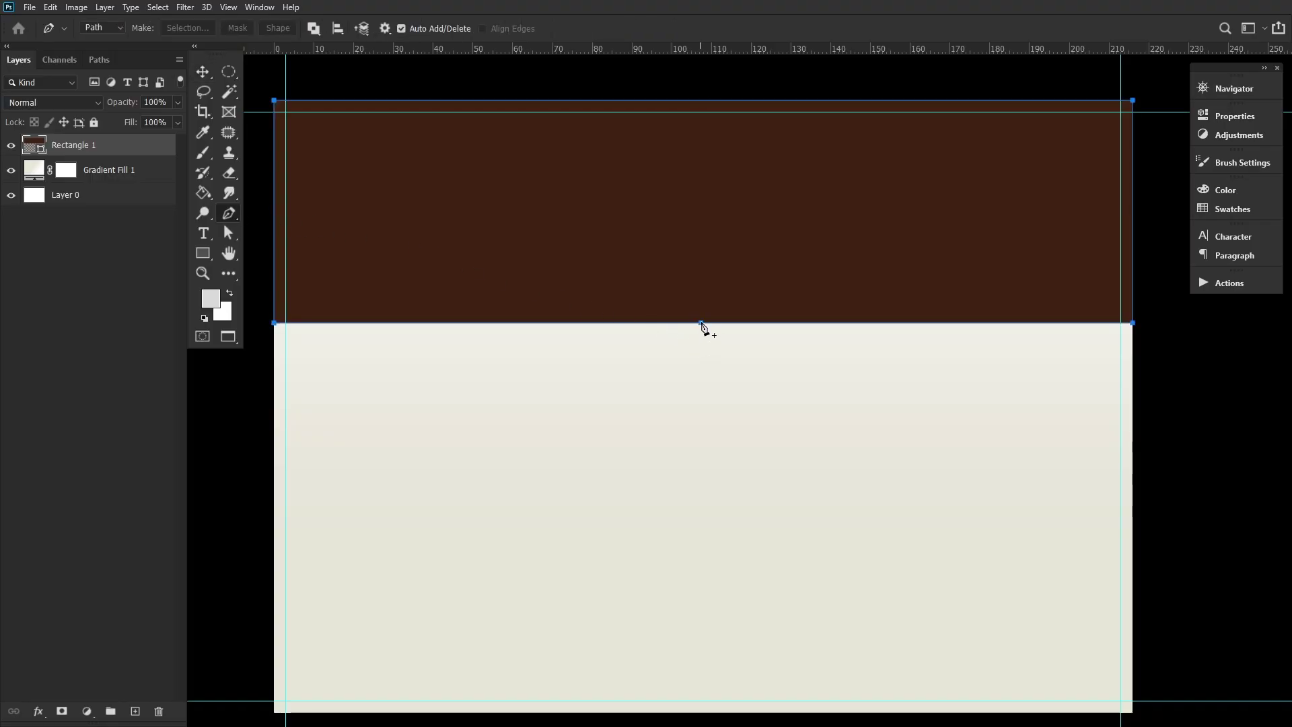
{"action": "left_click", "coordinate": [703, 323]}
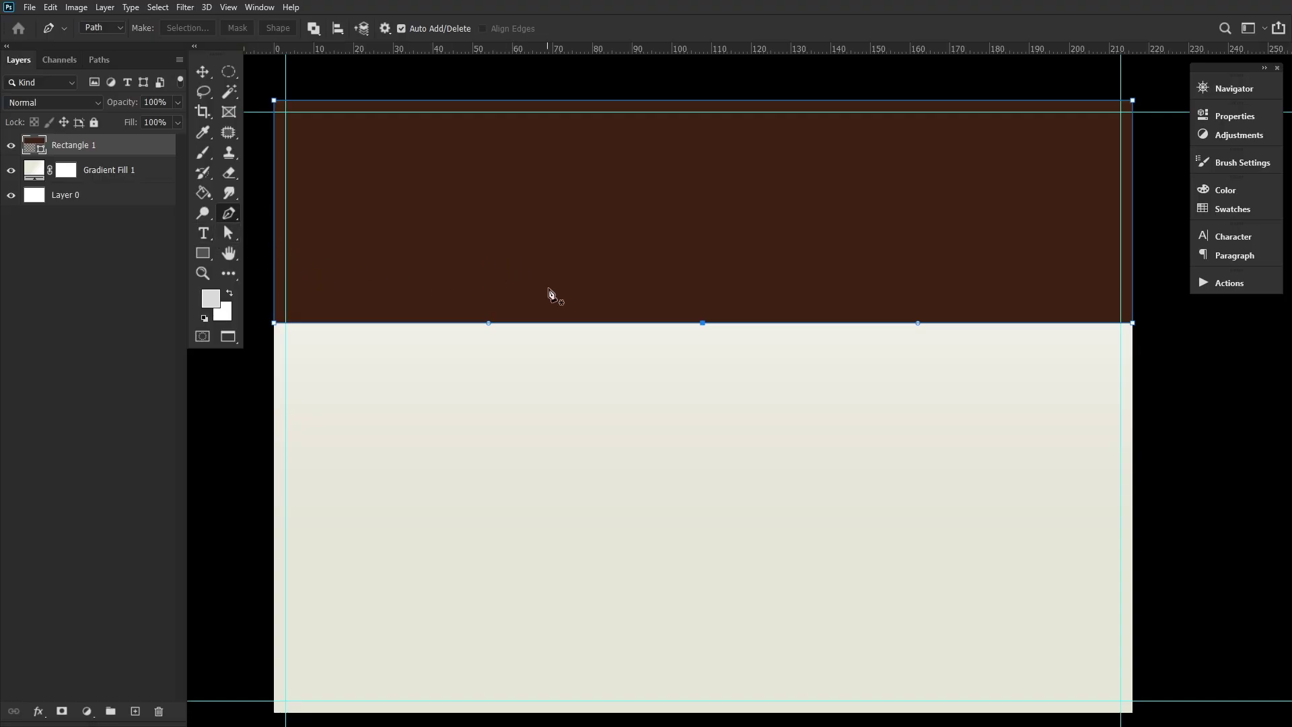
{"action": "key", "text": "a"}
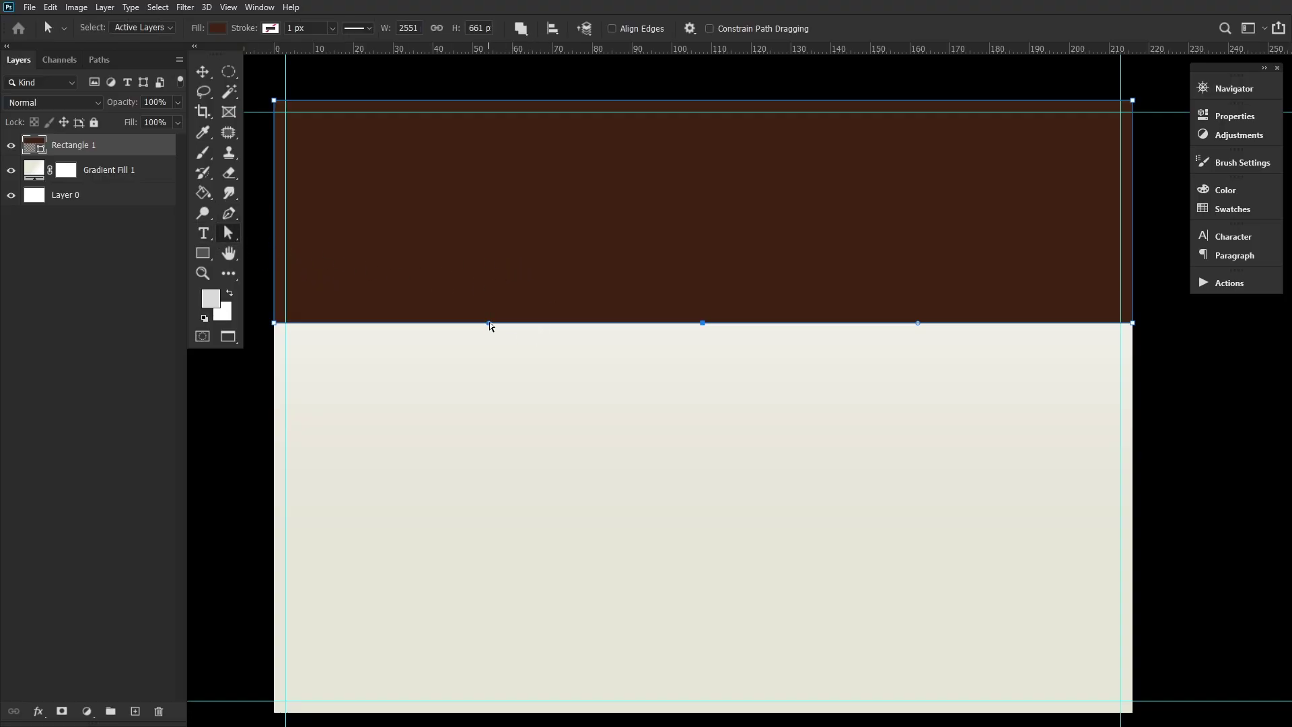
{"action": "left_click_drag", "start_coordinate": [490, 323], "coordinate": [513, 420]}
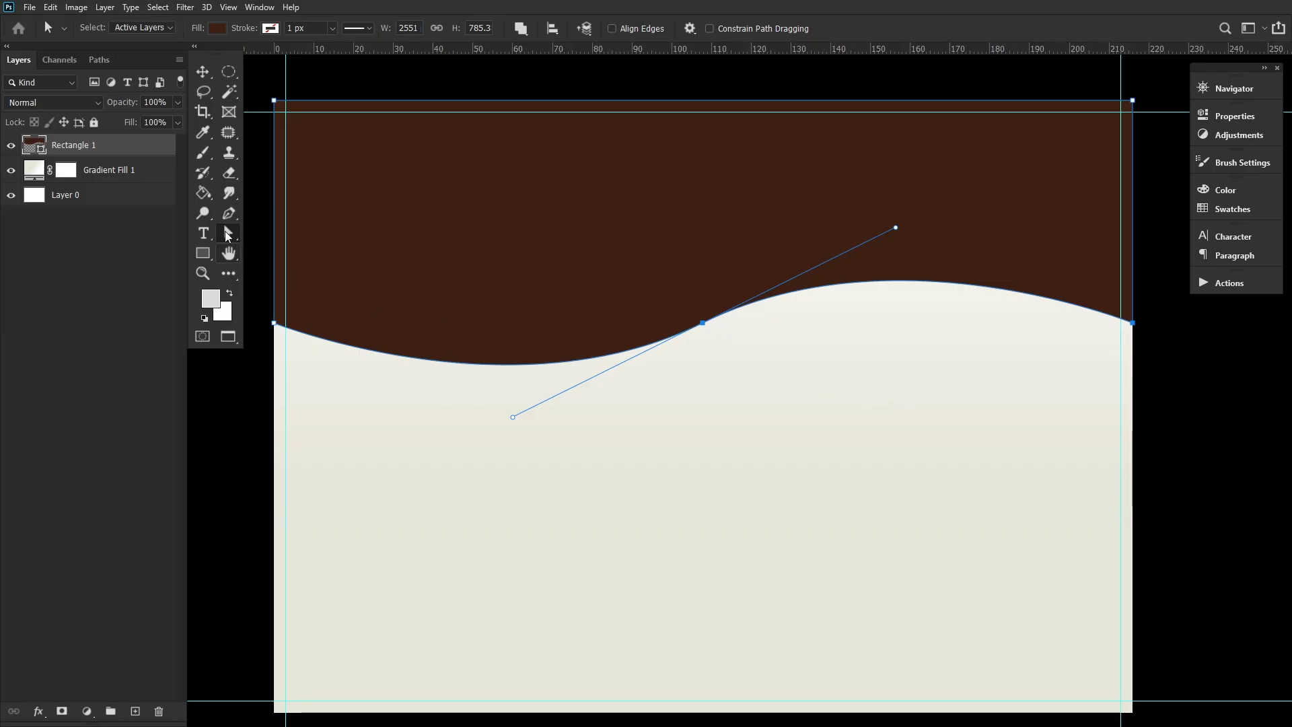
Raise the wave's right end and slope the top-right corner just past the page edge
{"action": "left_click", "coordinate": [229, 214]}
{"action": "left_click", "coordinate": [716, 102]}
{"action": "right_click", "coordinate": [228, 214]}
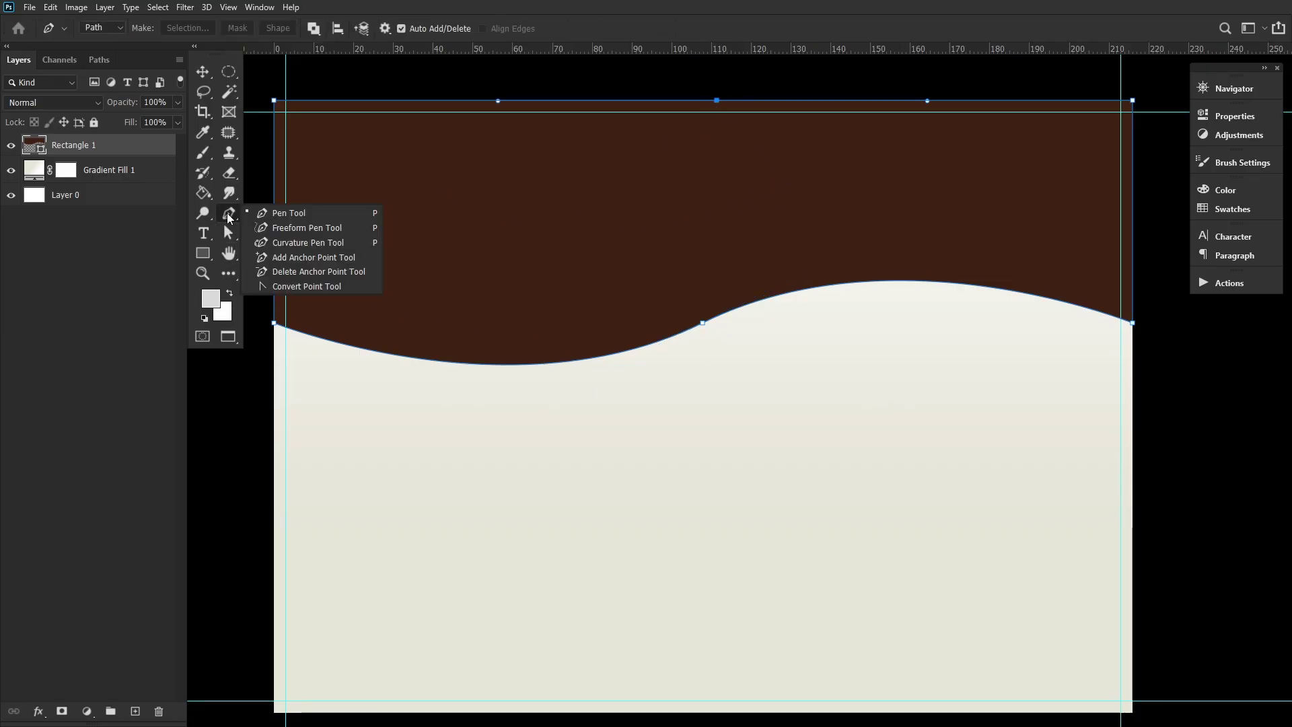
{"action": "left_click", "coordinate": [228, 233]}
{"action": "left_click", "coordinate": [1133, 323]}
{"action": "left_click_drag", "start_coordinate": [1133, 323], "coordinate": [1137, 266]}
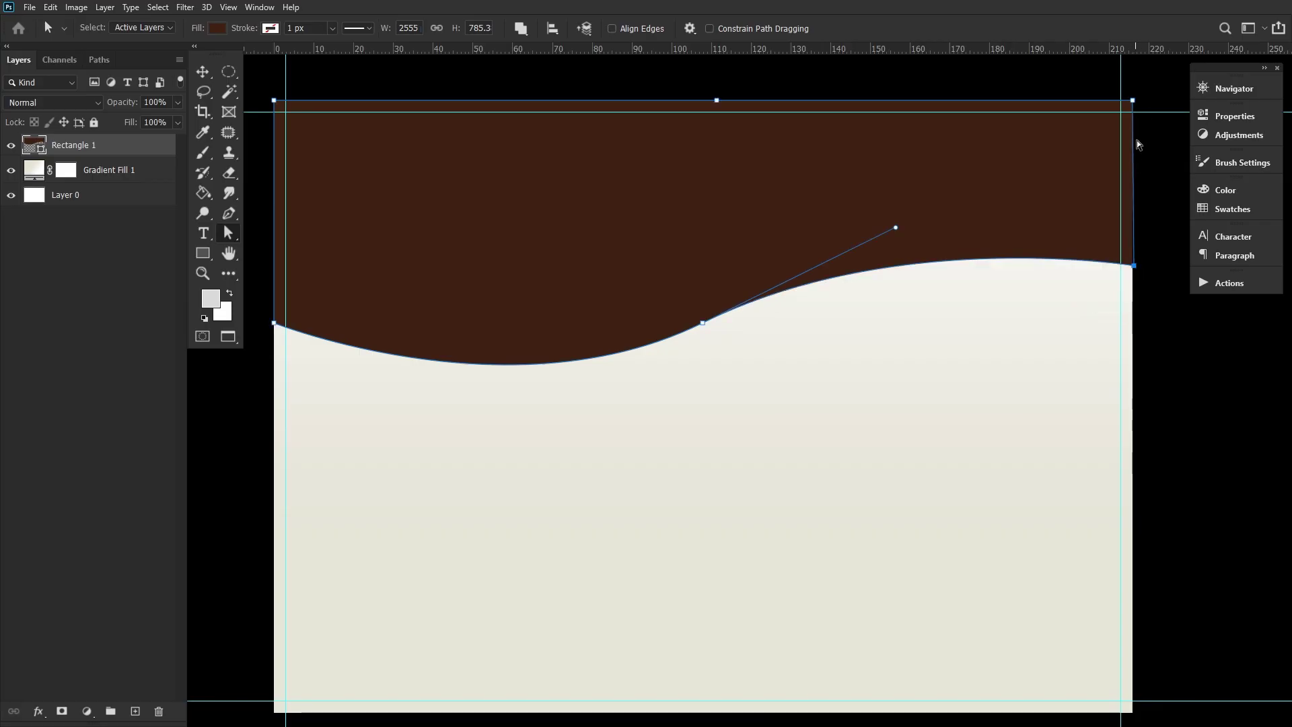
{"action": "left_click_drag", "start_coordinate": [1132, 101], "coordinate": [1150, 161]}
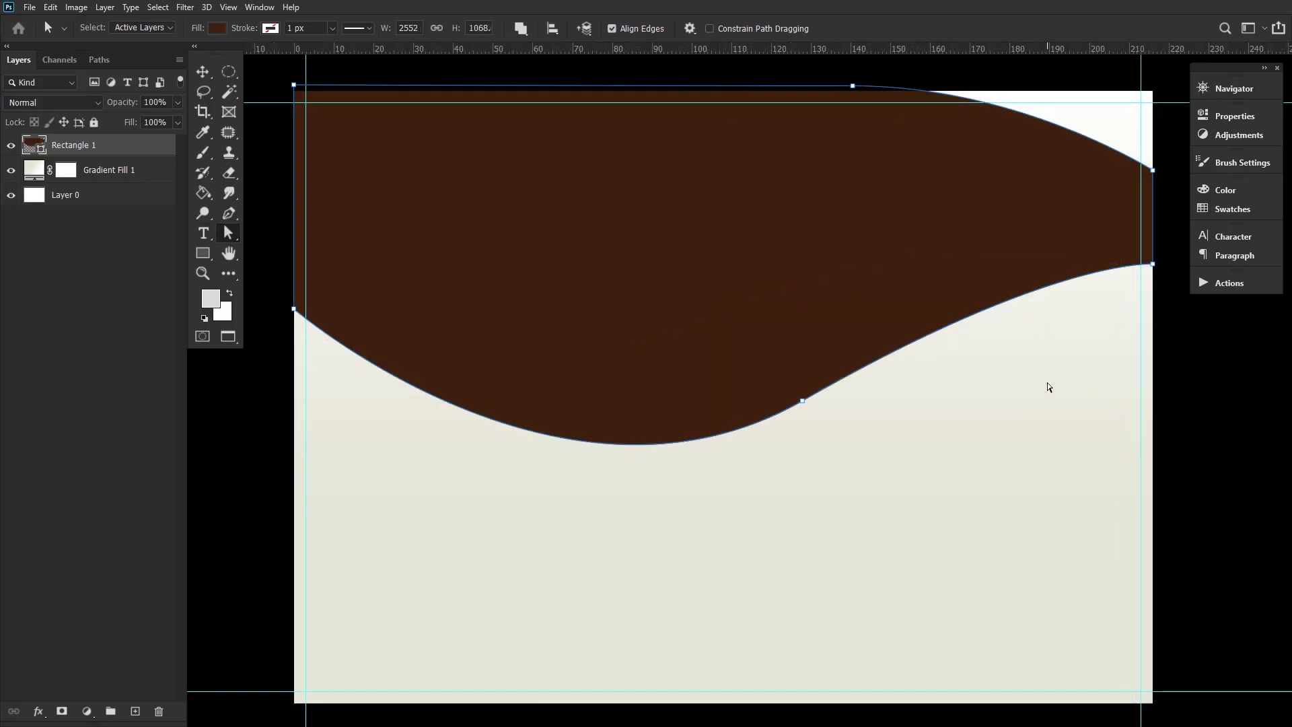
{"action": "left_click", "coordinate": [1153, 265]}
{"action": "left_click_drag", "start_coordinate": [1154, 265], "coordinate": [1155, 264]}
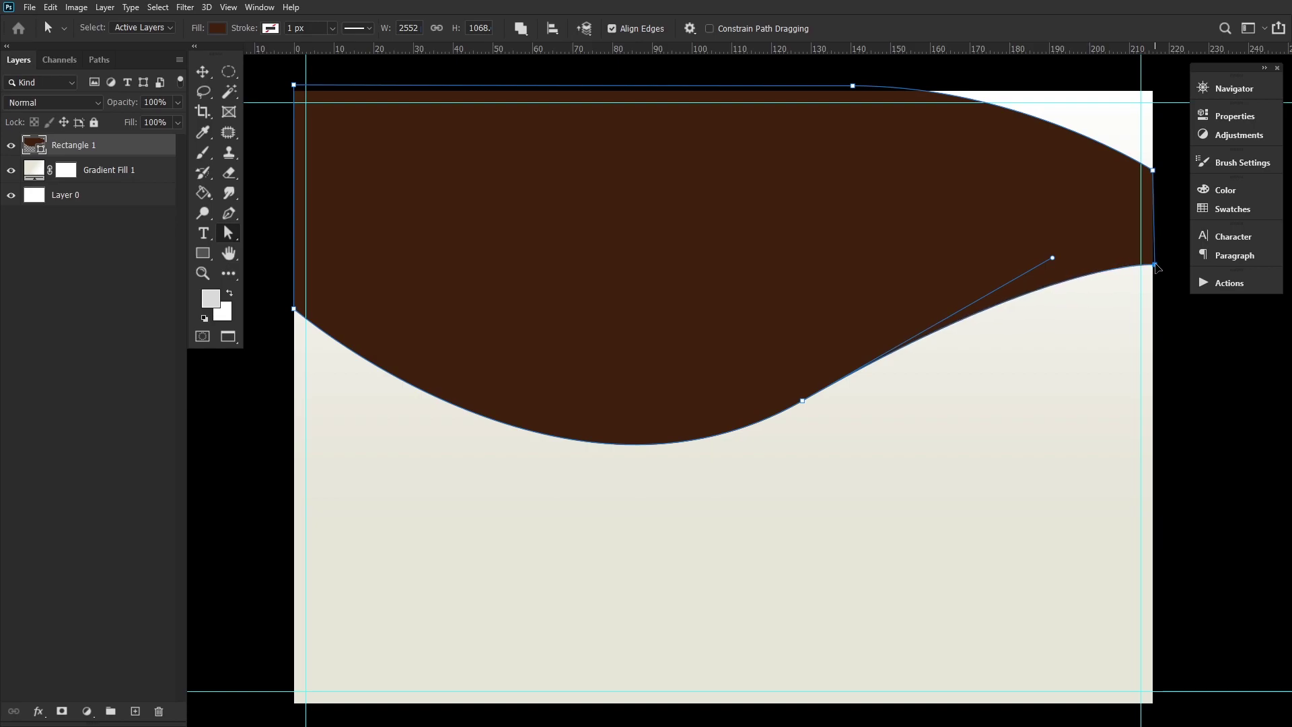
{"action": "left_click_drag", "start_coordinate": [1154, 170], "coordinate": [1157, 174]}
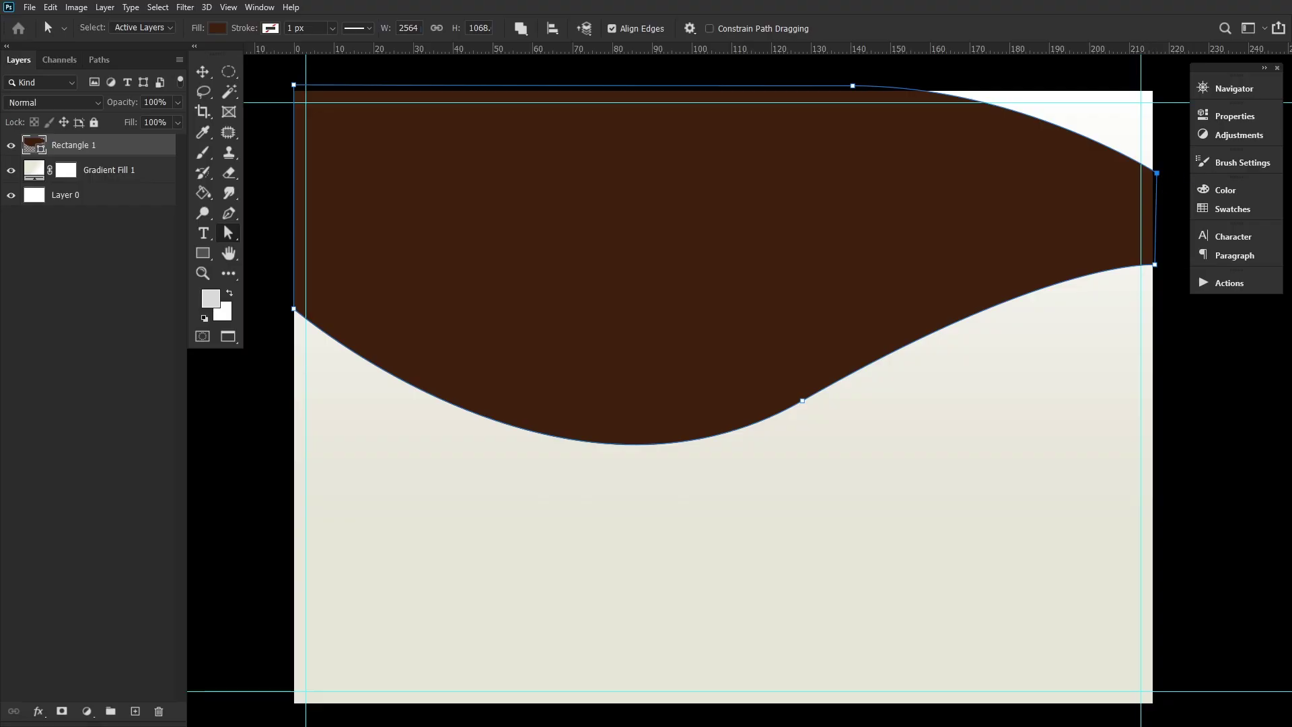
Place the people-1 backpack photo and move it up to the page's top edge
{"action": "key", "text": "ctrl+t"}
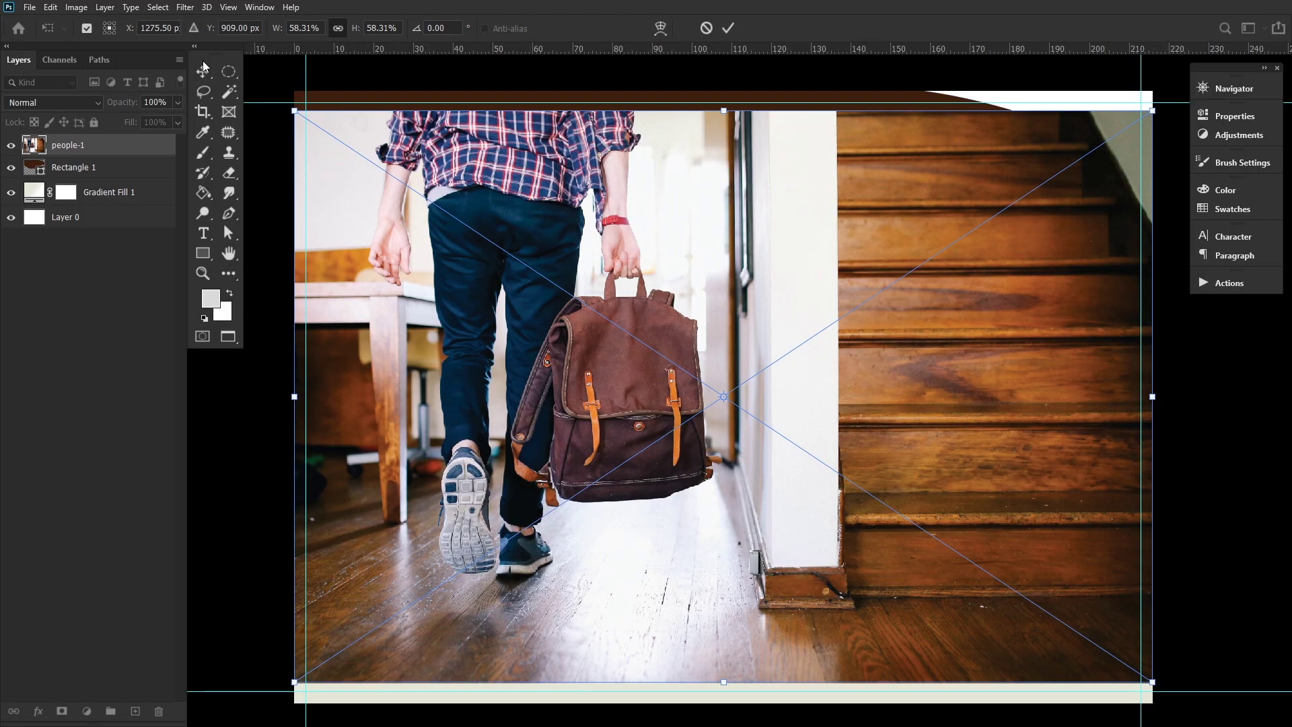
{"action": "key", "text": "Return"}
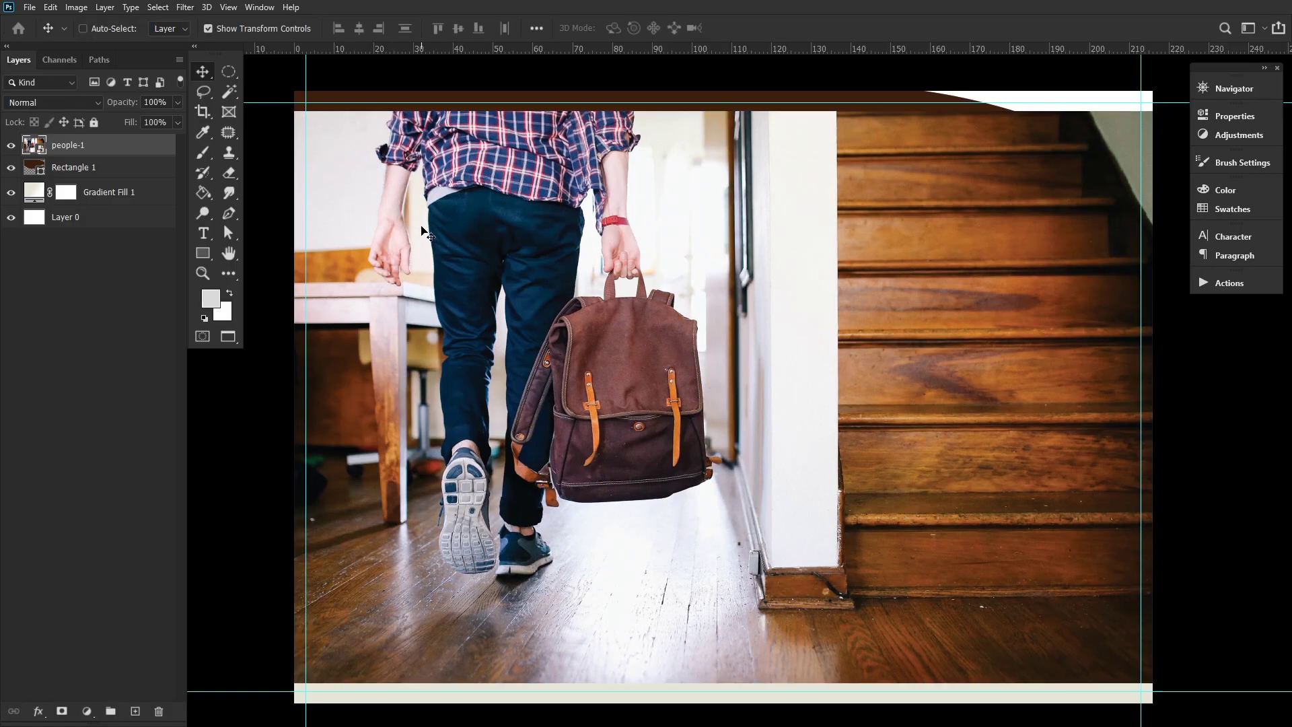
{"action": "left_click_drag", "start_coordinate": [343, 185], "coordinate": [419, 210]}
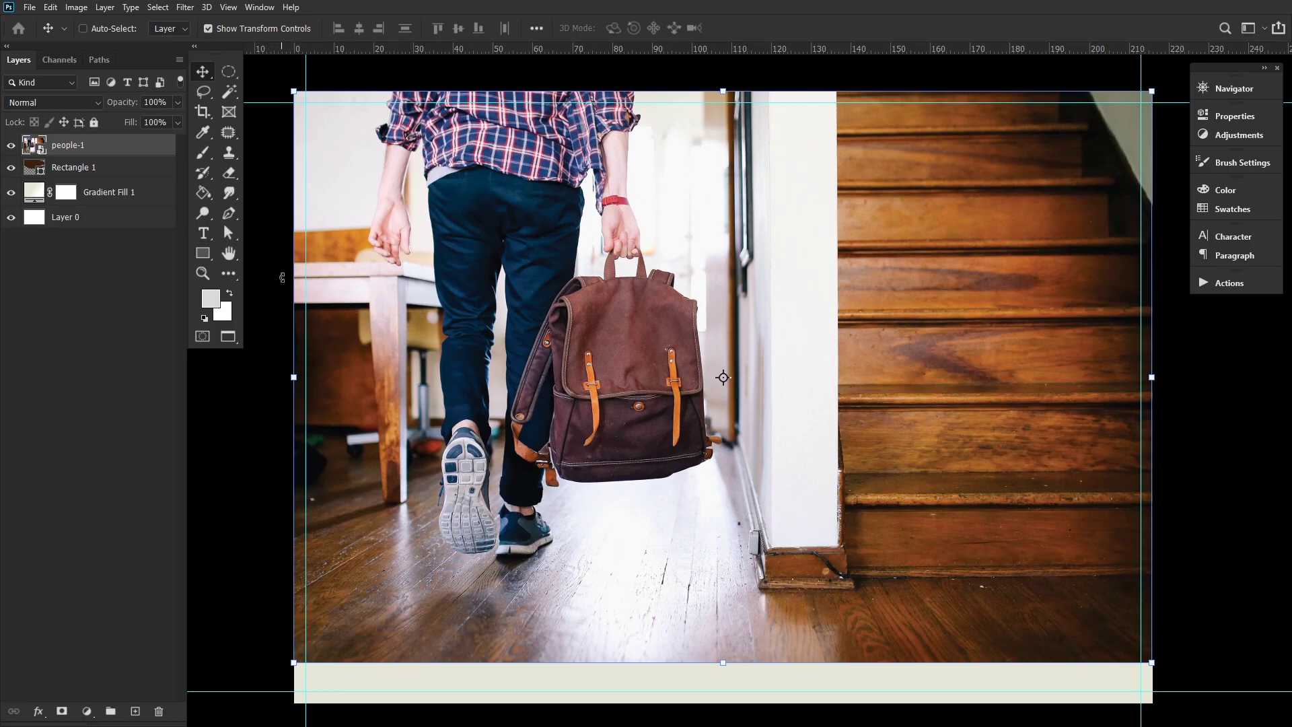
{"action": "left_click", "coordinate": [202, 253]}
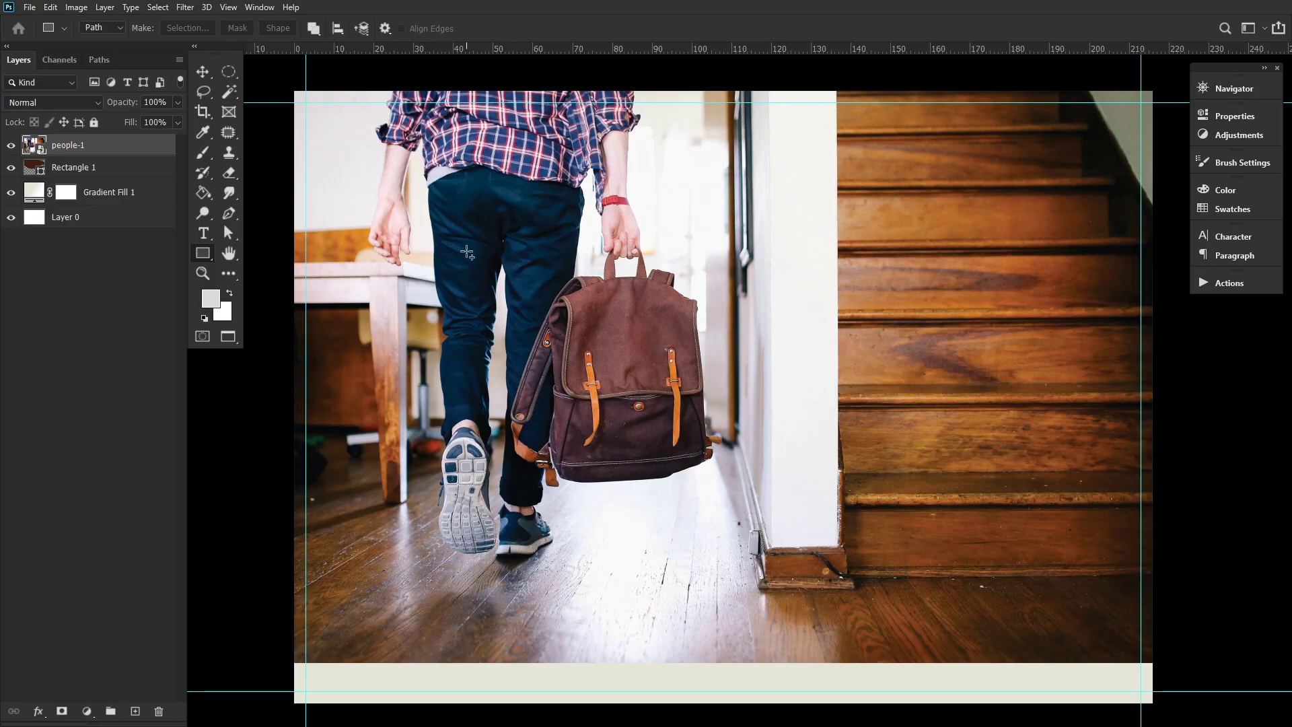
{"action": "left_click", "coordinate": [95, 28]}
Draw a 216 mm-wide rectangle path at the top-left and make it the photo's vector mask
{"action": "left_click", "coordinate": [102, 27]}
{"action": "left_click", "coordinate": [444, 248]}
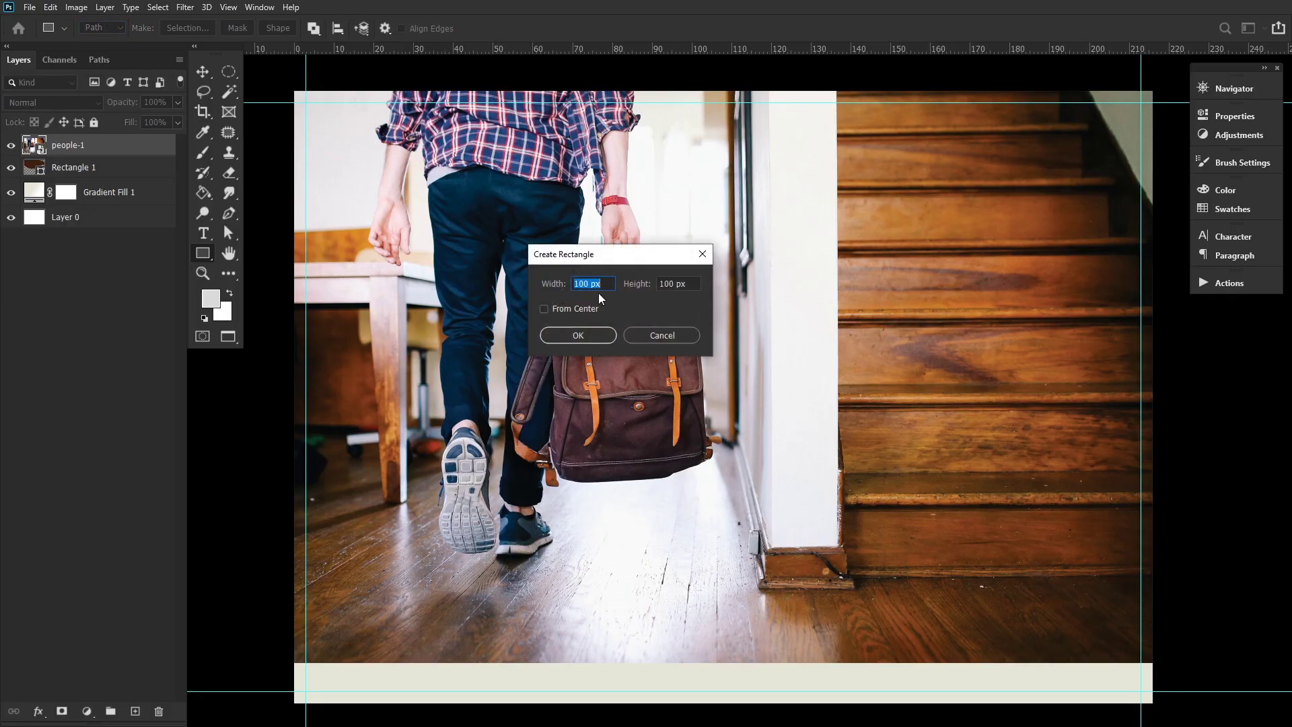
{"action": "type", "text": "216 mm"}
{"action": "left_click", "coordinate": [682, 283]}
{"action": "double_click", "coordinate": [679, 286]}
{"action": "type", "text": "mm"}
{"action": "left_click", "coordinate": [576, 334]}
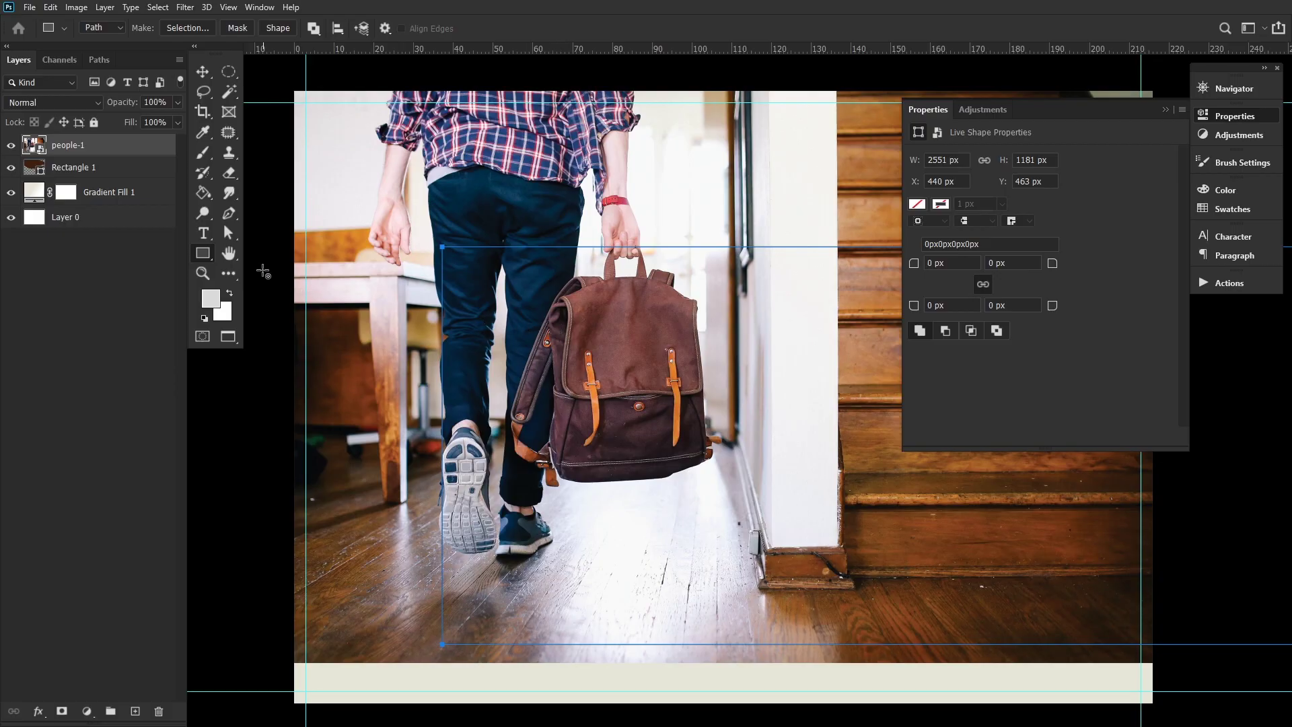
{"action": "left_click", "coordinate": [228, 233]}
{"action": "left_click_drag", "start_coordinate": [498, 249], "coordinate": [350, 96]}
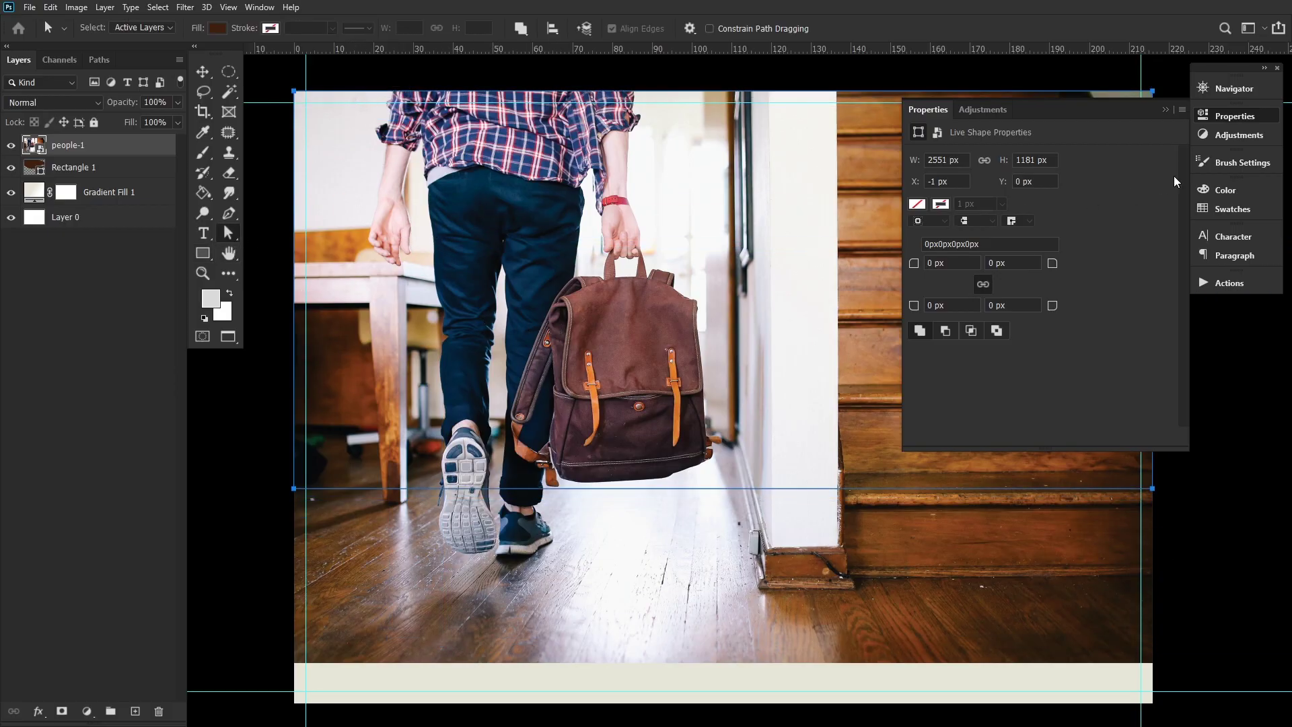
{"action": "left_click", "coordinate": [1235, 116]}
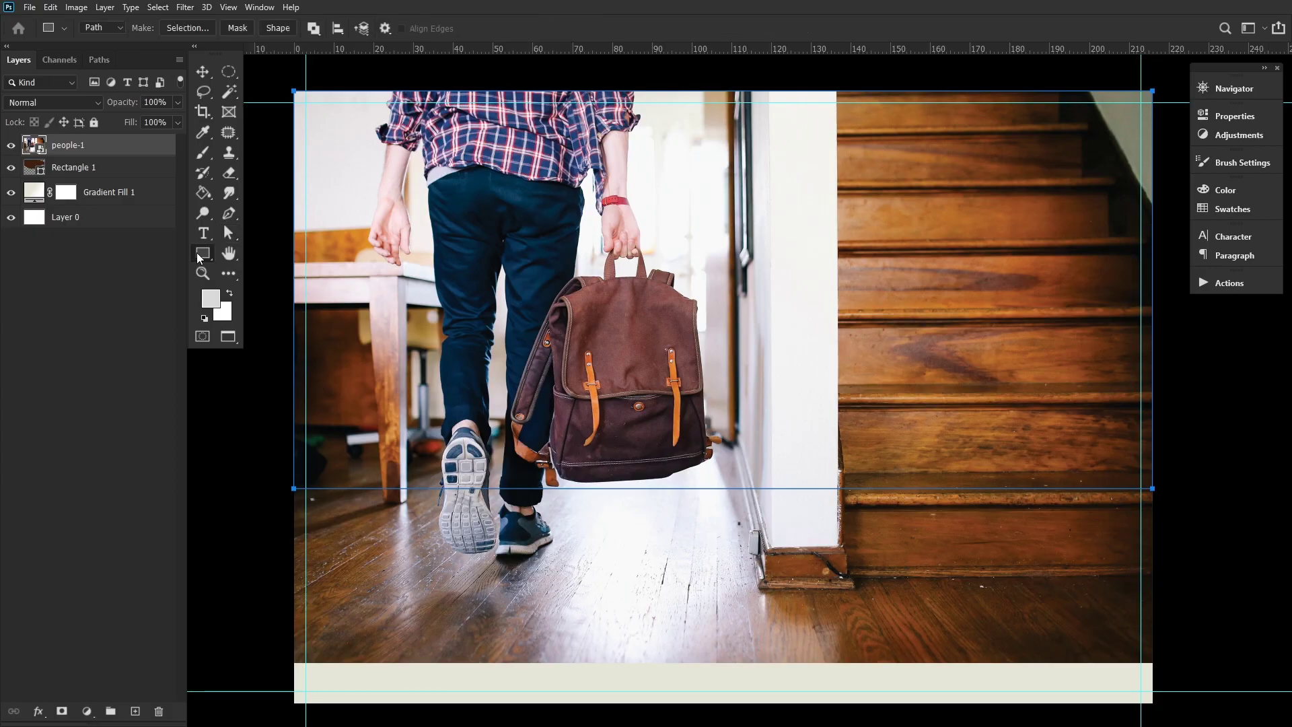
{"action": "left_click", "coordinate": [237, 27]}
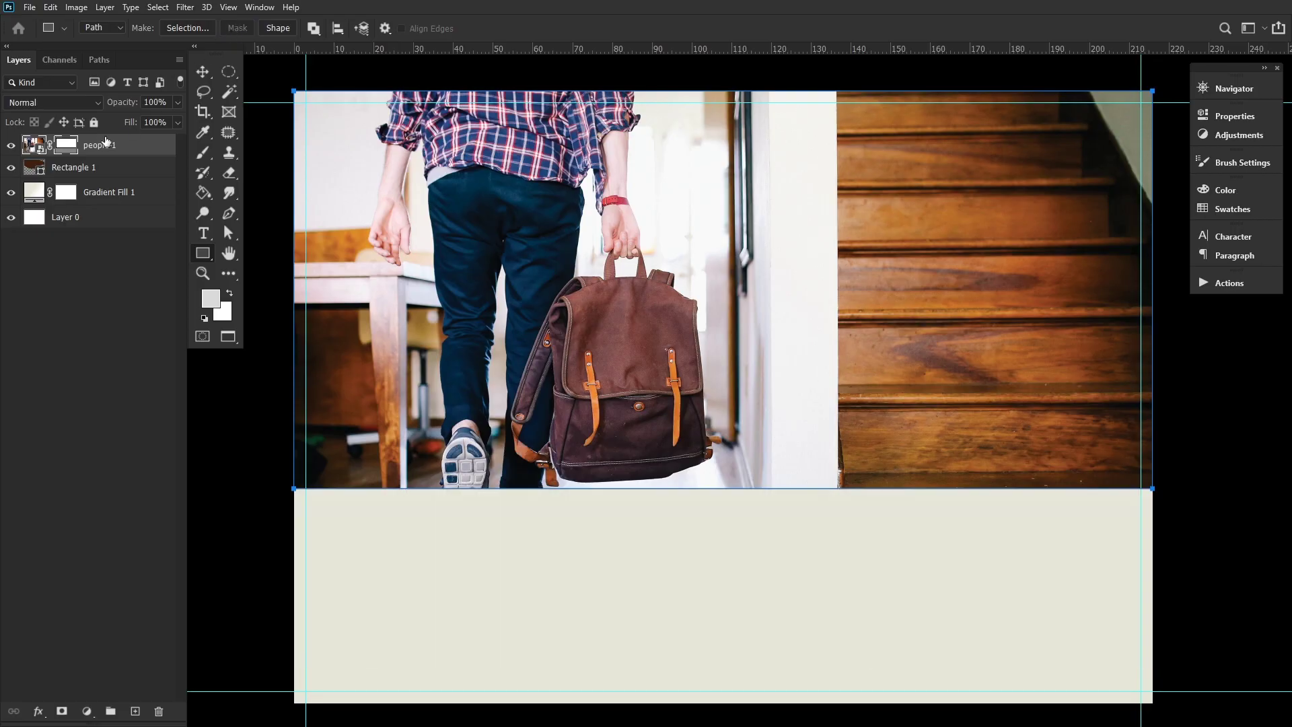
Drag the photo mask's bottom anchors into a wave that dips over the brown band
{"action": "left_click", "coordinate": [66, 148]}
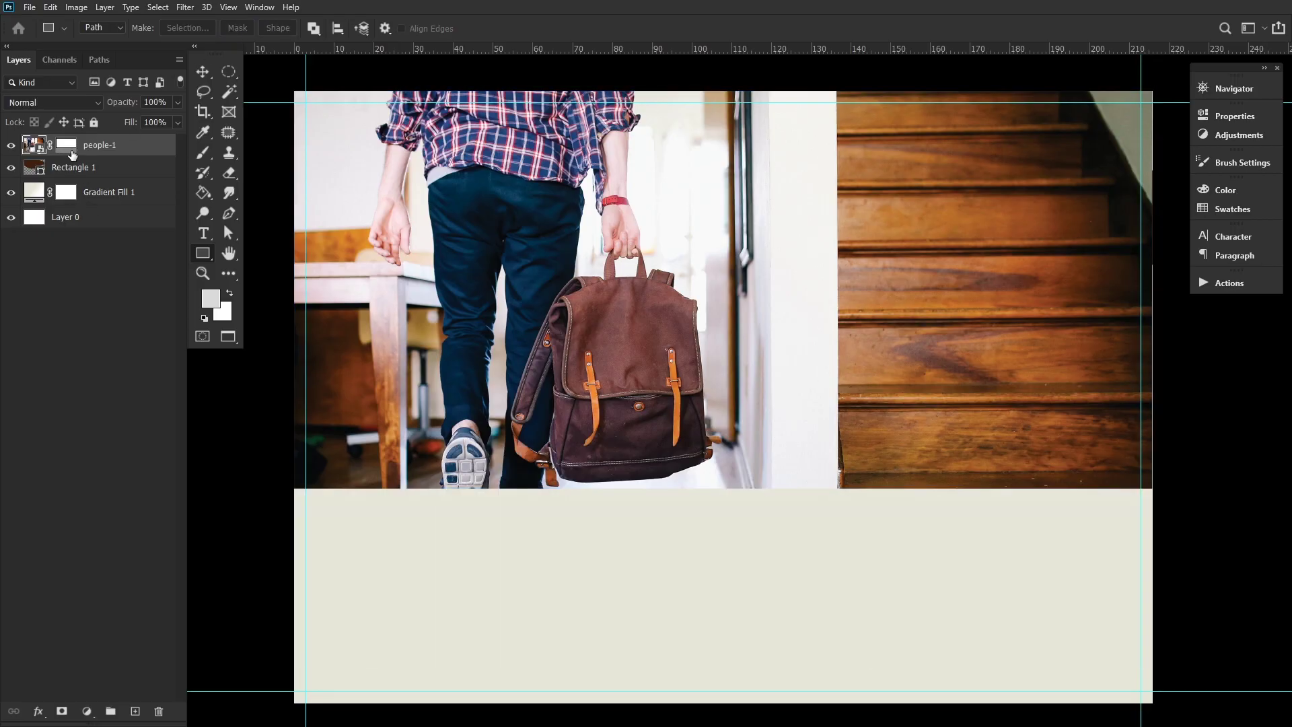
{"action": "left_click", "coordinate": [71, 150]}
{"action": "left_click", "coordinate": [229, 215]}
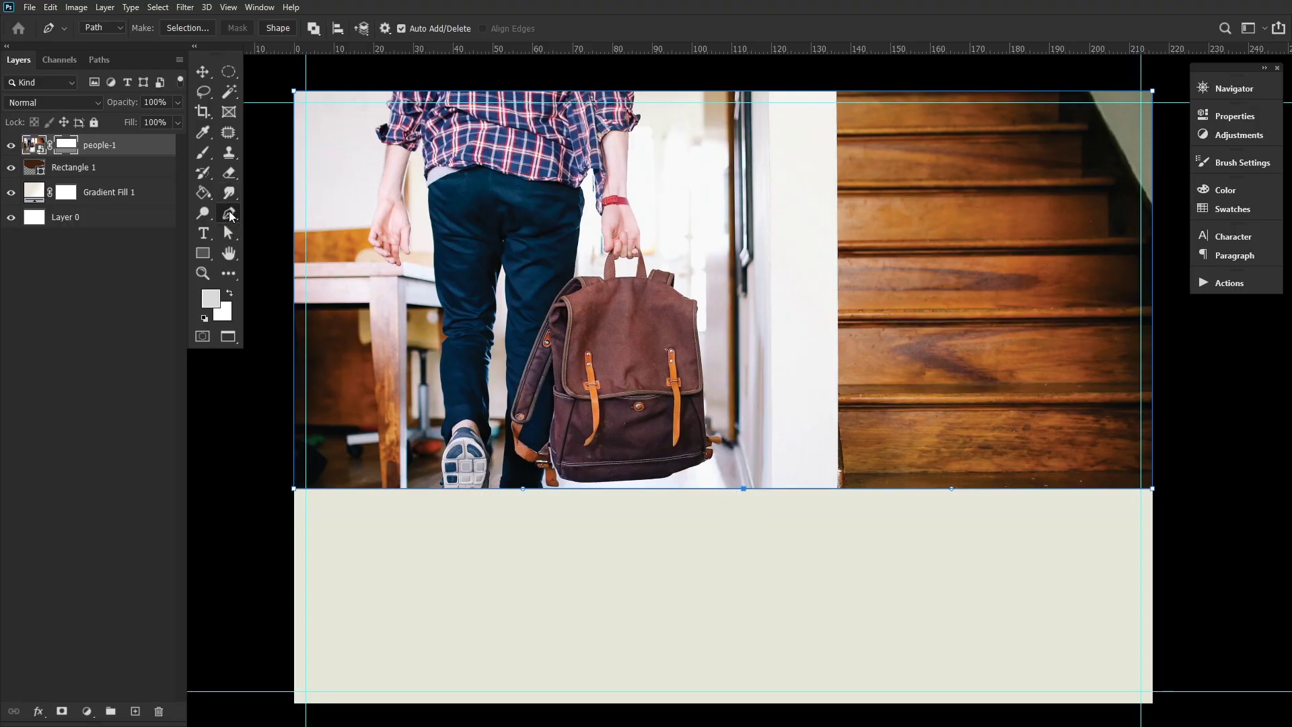
{"action": "left_click", "coordinate": [228, 233]}
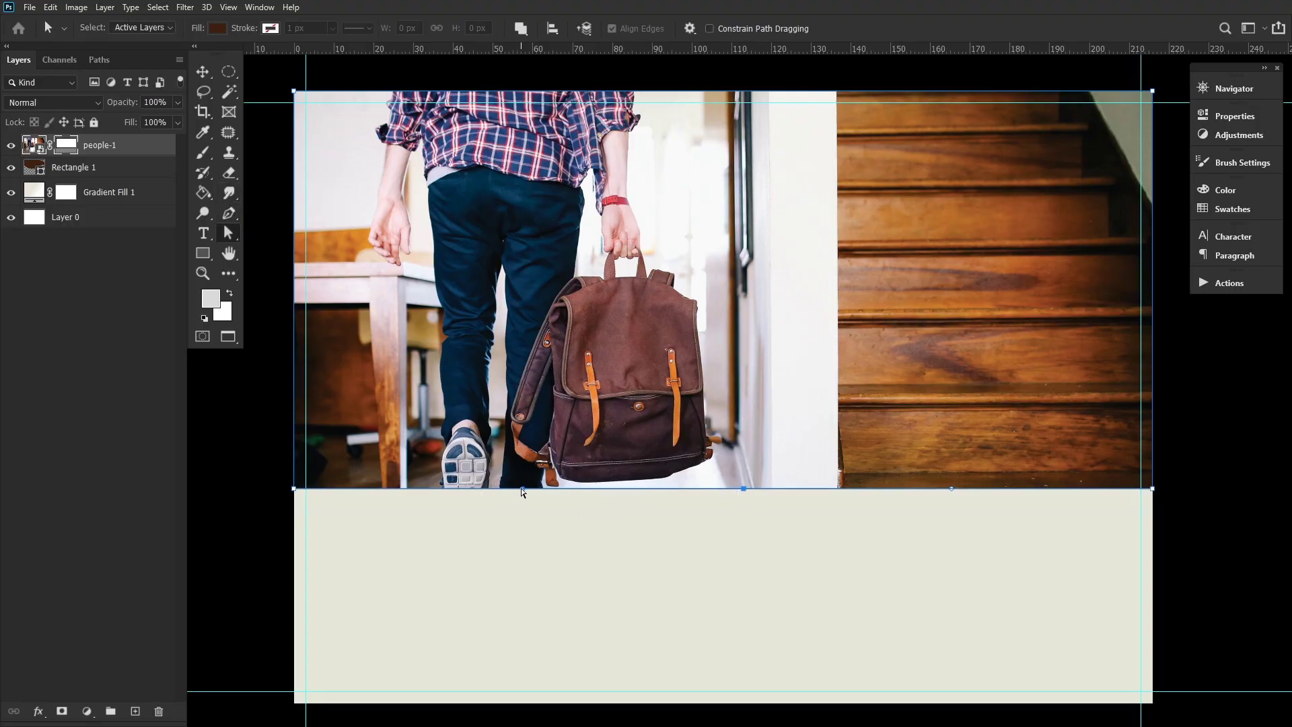
{"action": "left_click_drag", "start_coordinate": [518, 494], "coordinate": [562, 615]}
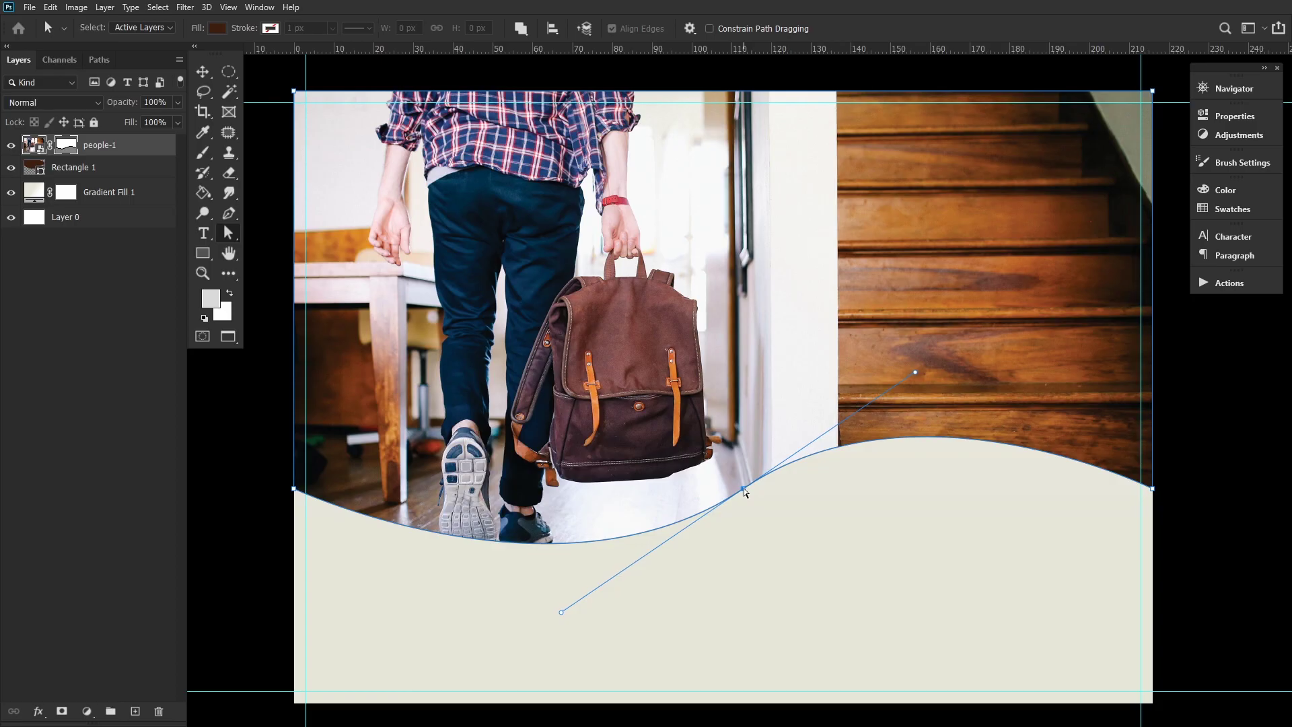
{"action": "left_click_drag", "start_coordinate": [751, 493], "coordinate": [738, 431]}
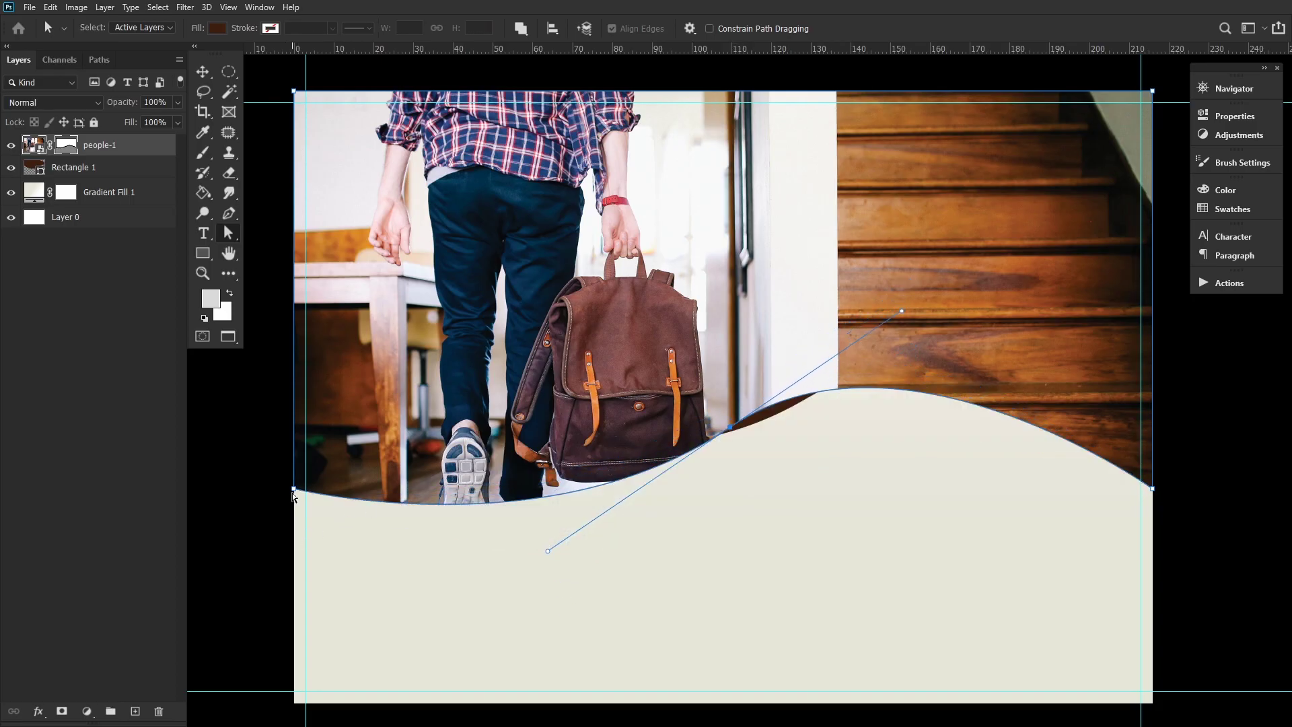
{"action": "left_click_drag", "start_coordinate": [293, 494], "coordinate": [281, 338]}
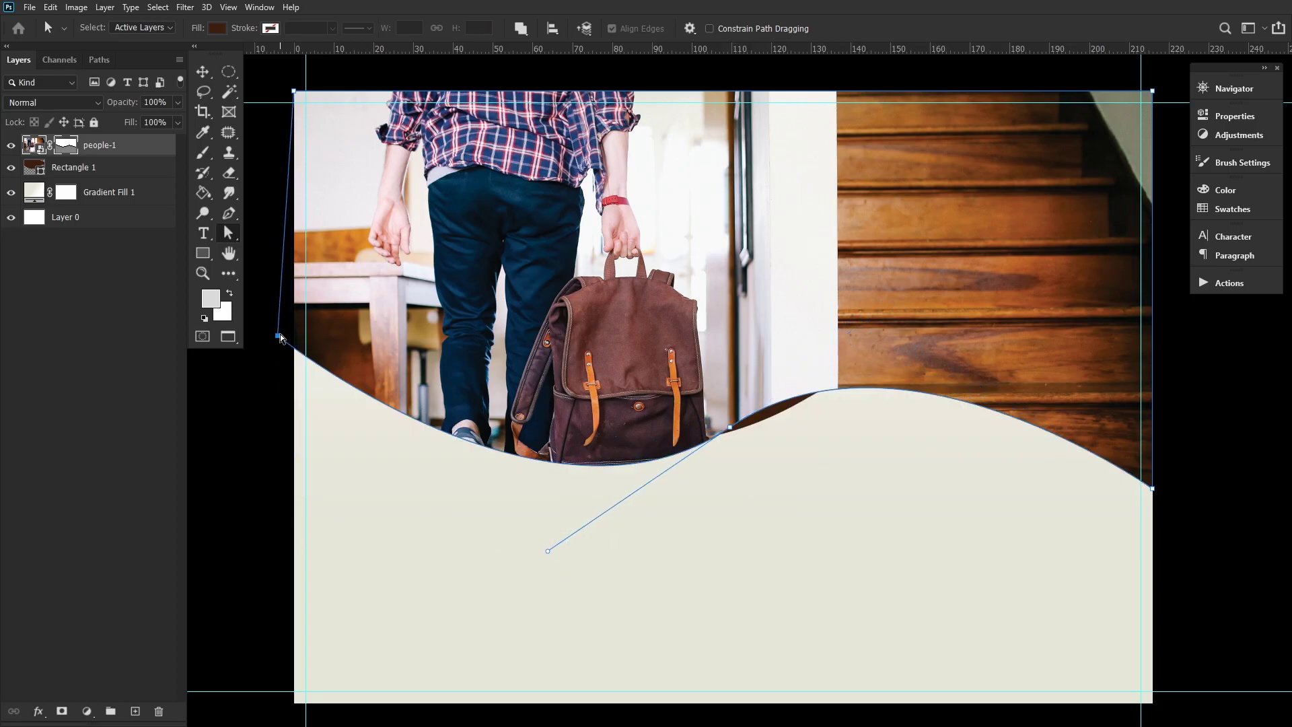
{"action": "mouse_move", "coordinate": [732, 431]}
{"action": "left_mouse_down"}
{"action": "mouse_move", "coordinate": [727, 464]}
{"action": "mouse_move", "coordinate": [727, 451]}
{"action": "left_mouse_up"}
{"action": "left_click_drag", "start_coordinate": [1155, 492], "coordinate": [1160, 328]}
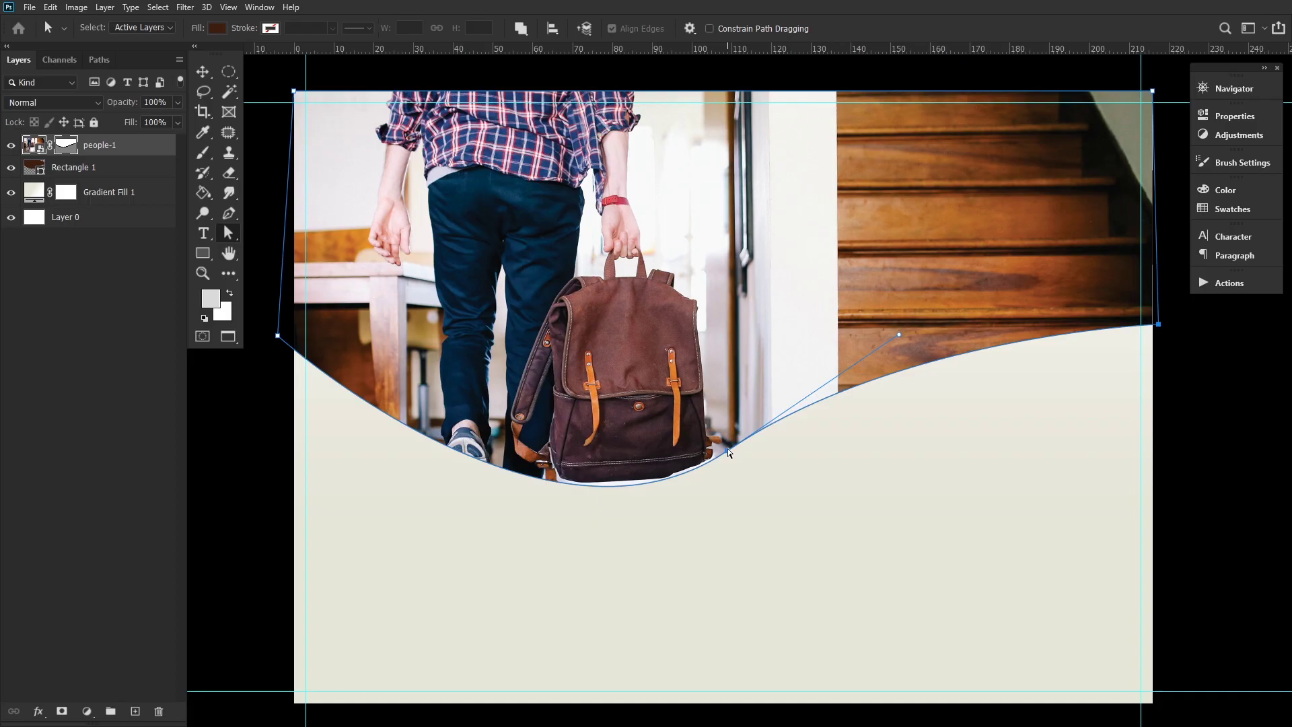
{"action": "left_click_drag", "start_coordinate": [725, 452], "coordinate": [534, 536]}
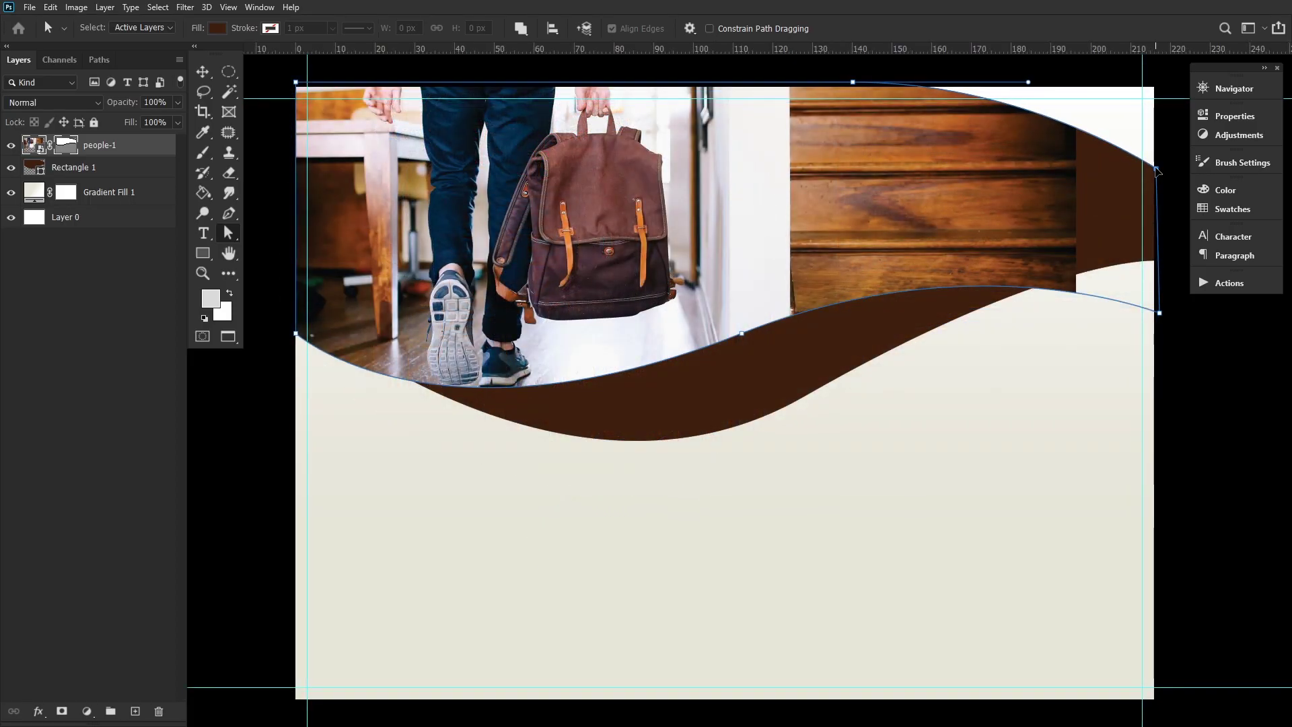
{"action": "left_click", "coordinate": [1157, 169]}
Apply a 6.0-pixel Gaussian Blur smart filter to the people-1 photo
{"action": "left_click", "coordinate": [186, 8]}
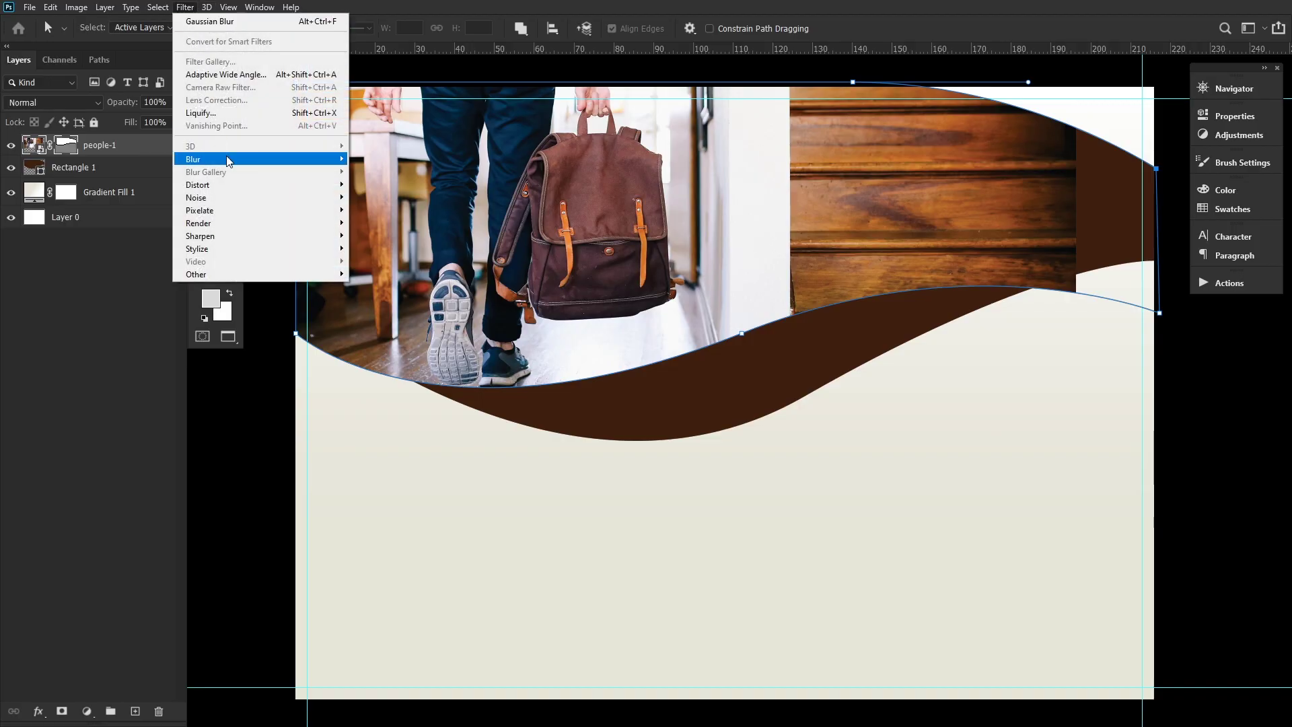
{"action": "mouse_move", "coordinate": [269, 159]}
{"action": "left_click", "coordinate": [385, 209]}
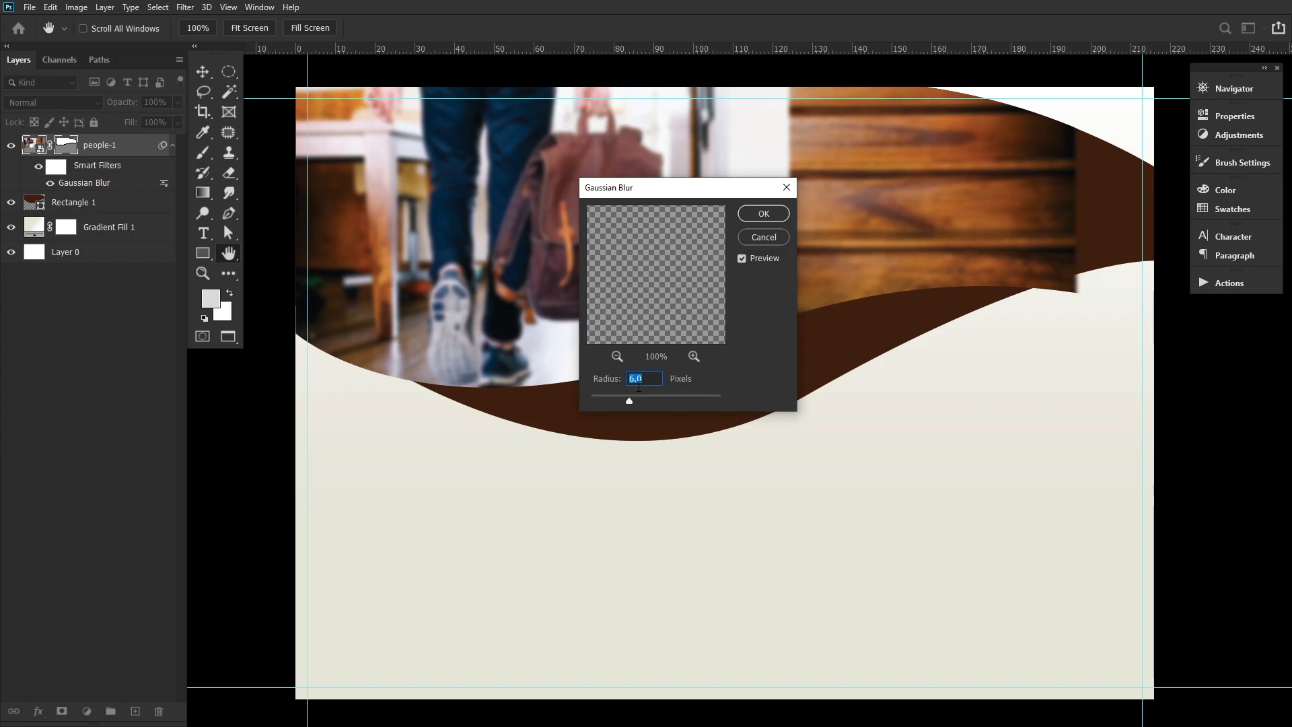
{"action": "left_click", "coordinate": [768, 213]}
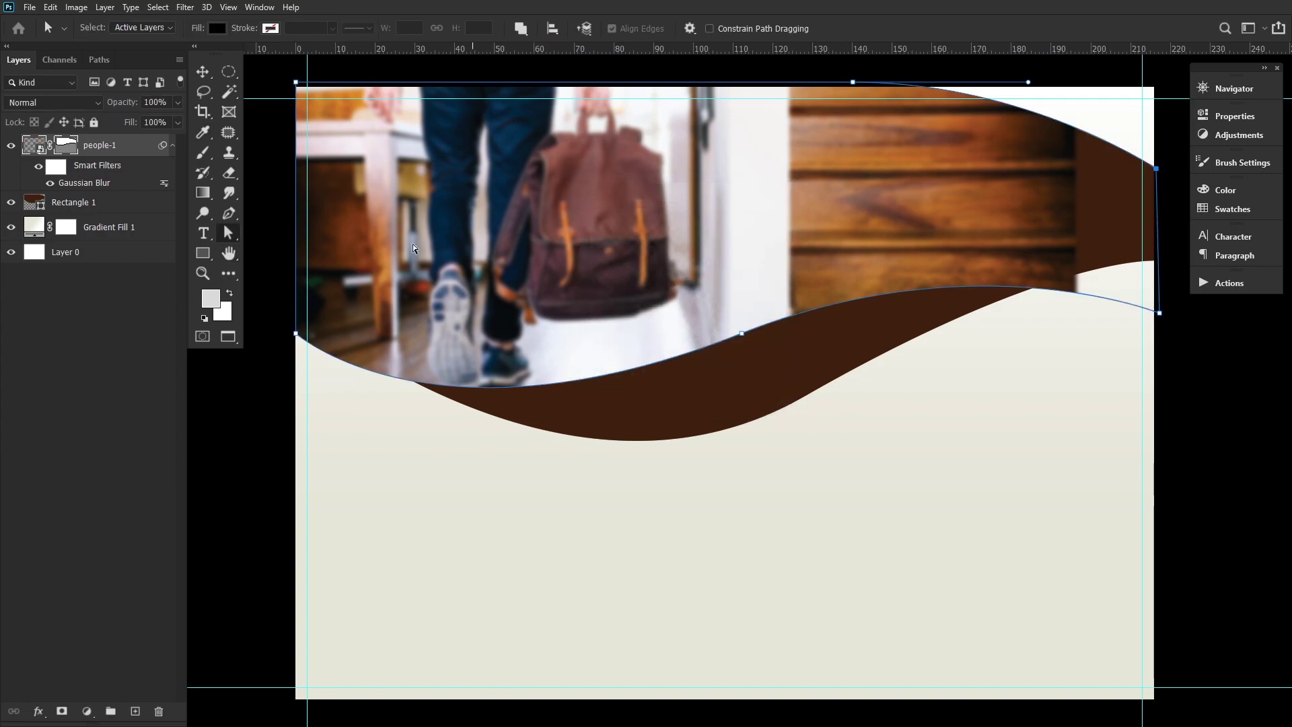
{"action": "left_click", "coordinate": [58, 168]}
Fade the blur in toward the right with a gradient, then mask out the photo's lower-right edge
{"action": "left_click", "coordinate": [204, 193]}
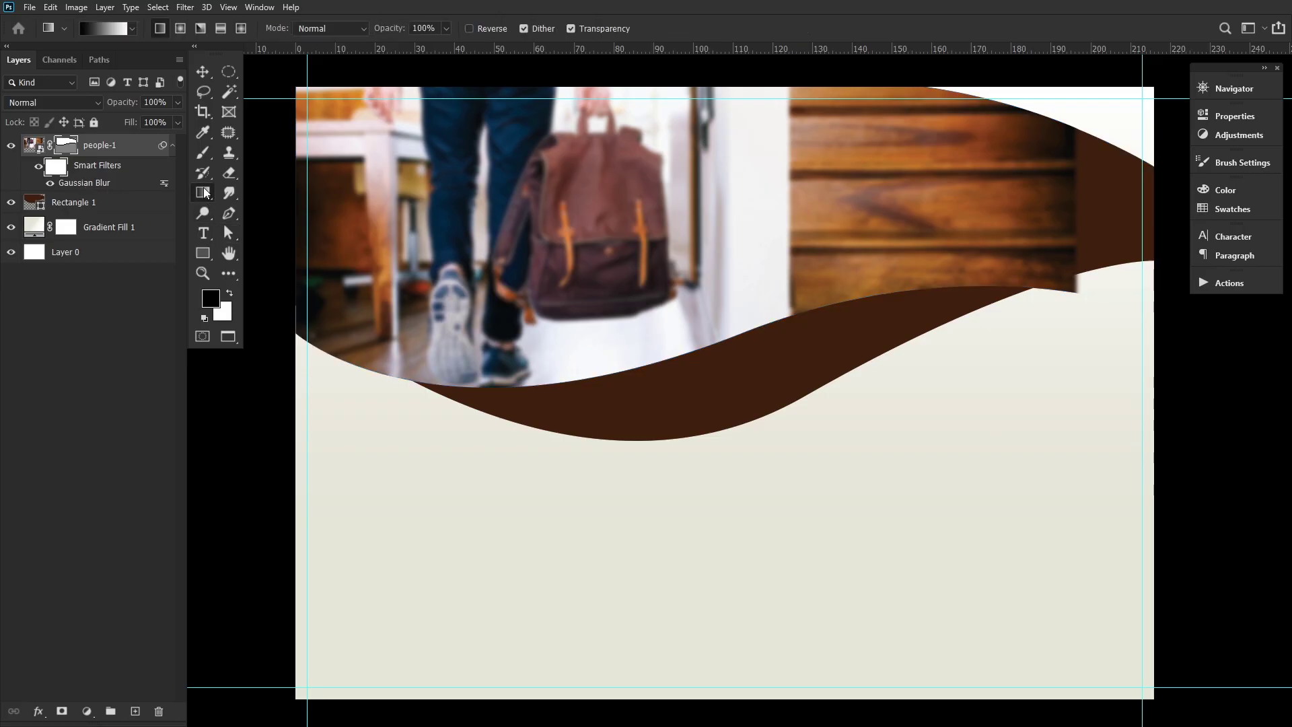
{"action": "left_click_drag", "start_coordinate": [291, 207], "coordinate": [1166, 200]}
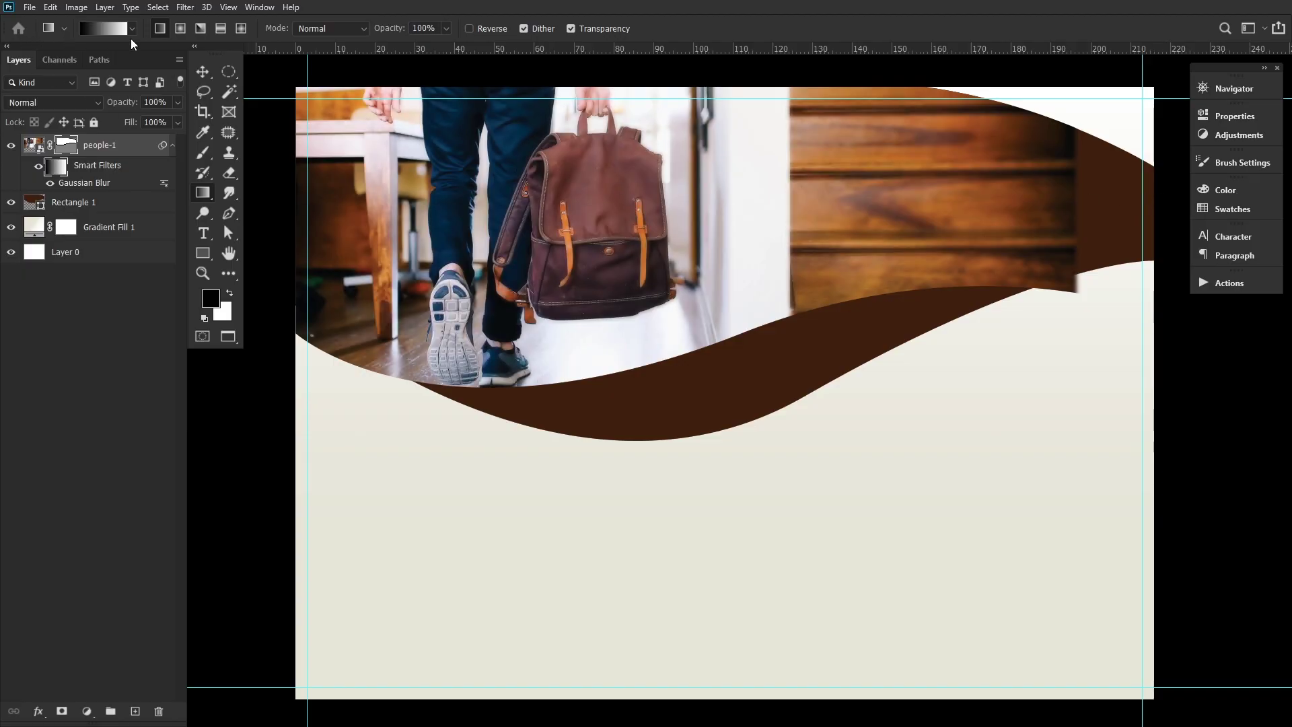
{"action": "left_click", "coordinate": [67, 711]}
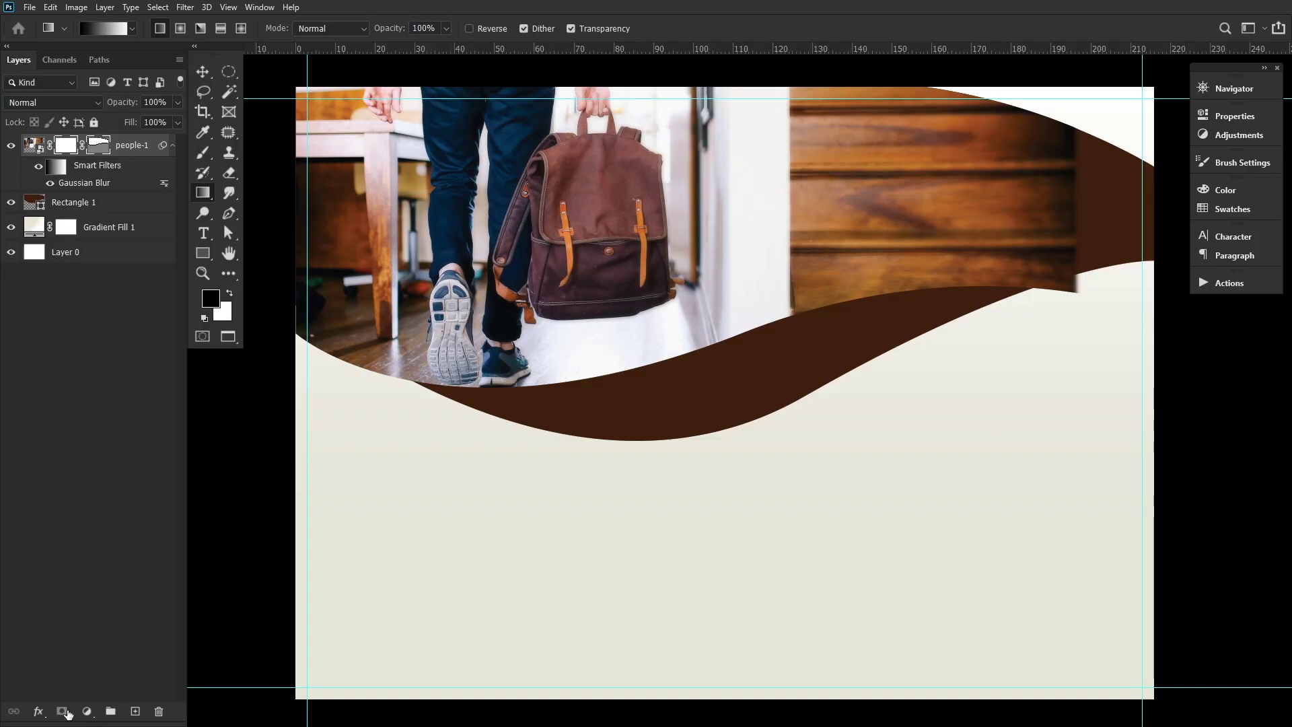
{"action": "left_click", "coordinate": [202, 152]}
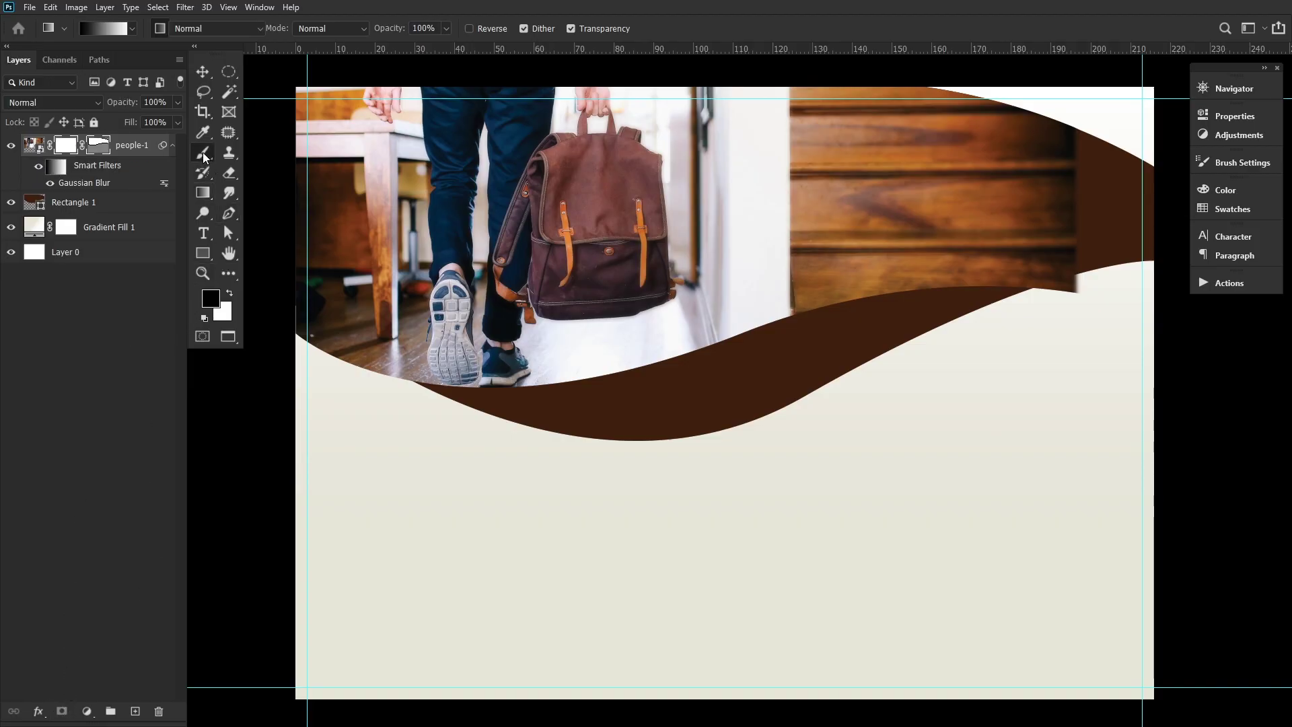
{"action": "mouse_move", "coordinate": [1006, 360]}
{"action": "left_mouse_down"}
{"action": "mouse_move", "coordinate": [1100, 344]}
{"action": "mouse_move", "coordinate": [982, 464]}
{"action": "mouse_move", "coordinate": [1005, 447]}
{"action": "mouse_move", "coordinate": [885, 403]}
{"action": "mouse_move", "coordinate": [912, 418]}
{"action": "left_mouse_up"}
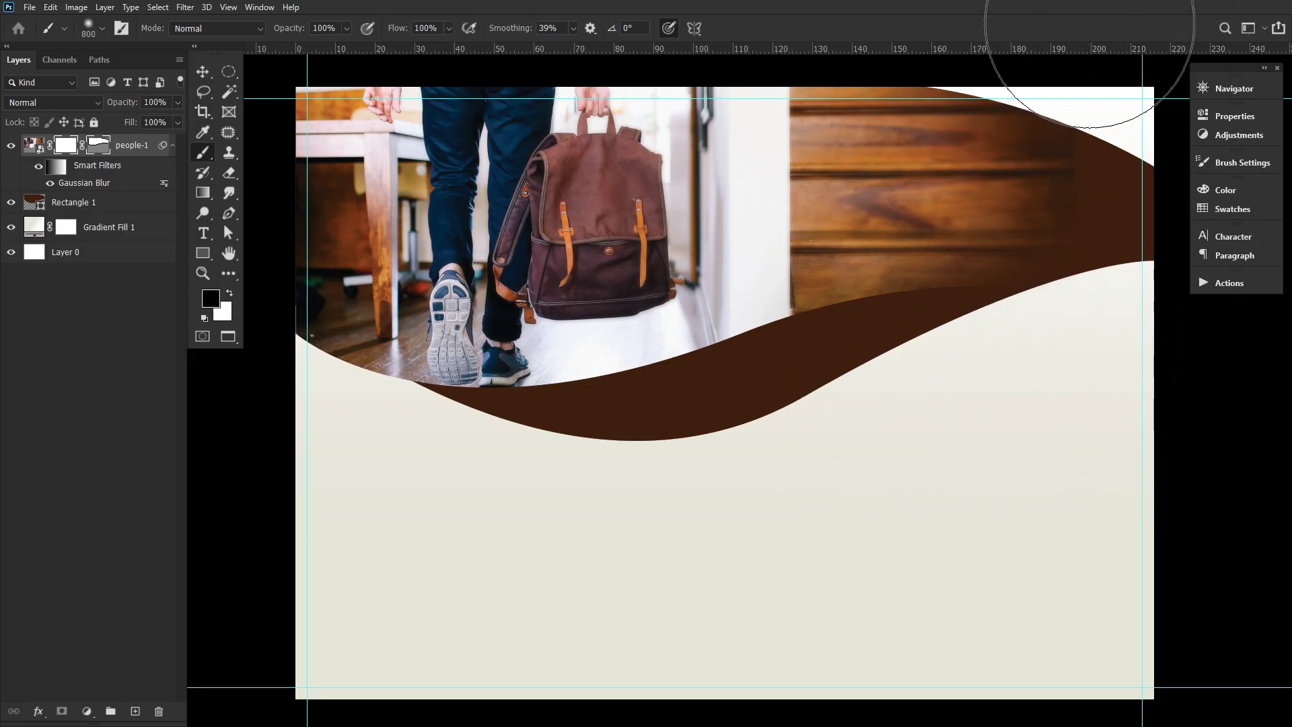
{"action": "mouse_move", "coordinate": [1182, 237]}
{"action": "left_mouse_down"}
{"action": "mouse_move", "coordinate": [917, 389]}
{"action": "mouse_move", "coordinate": [1140, 303]}
{"action": "left_mouse_up"}
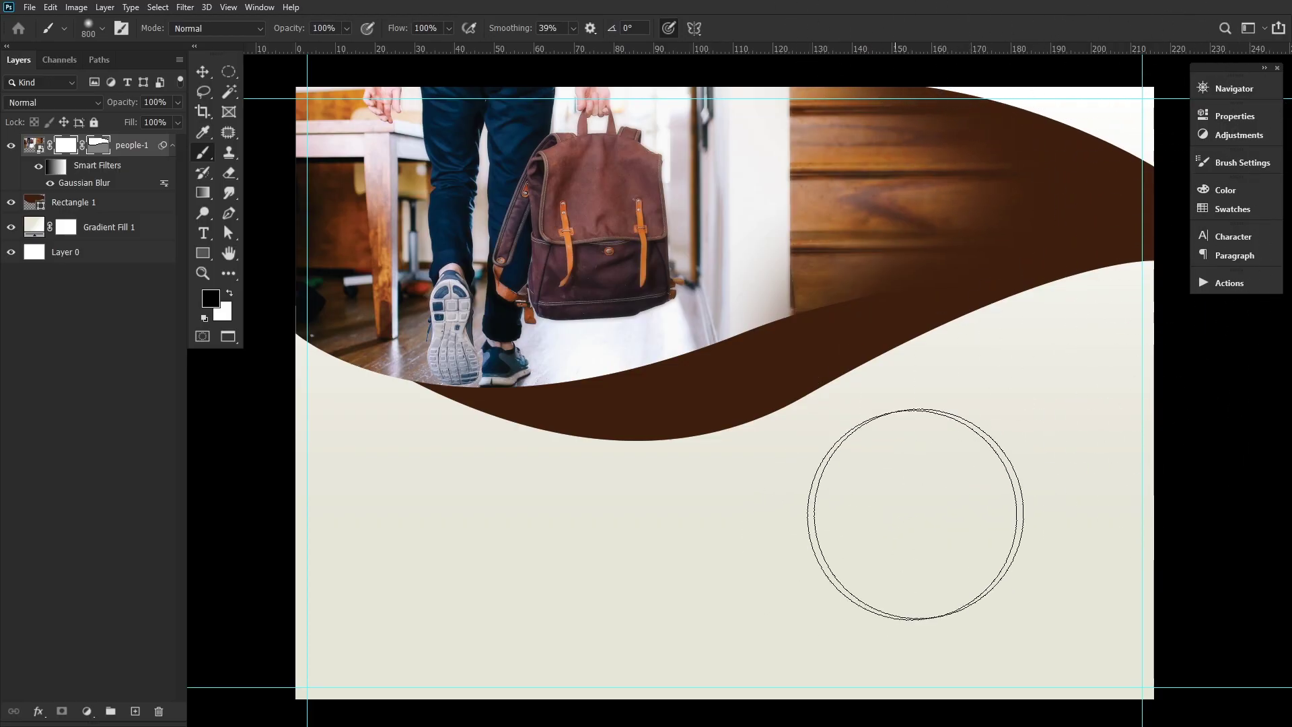
Add a Brightness/Contrast layer clipped to people-1 with brightness 40 and contrast 10
{"action": "left_click", "coordinate": [1232, 135]}
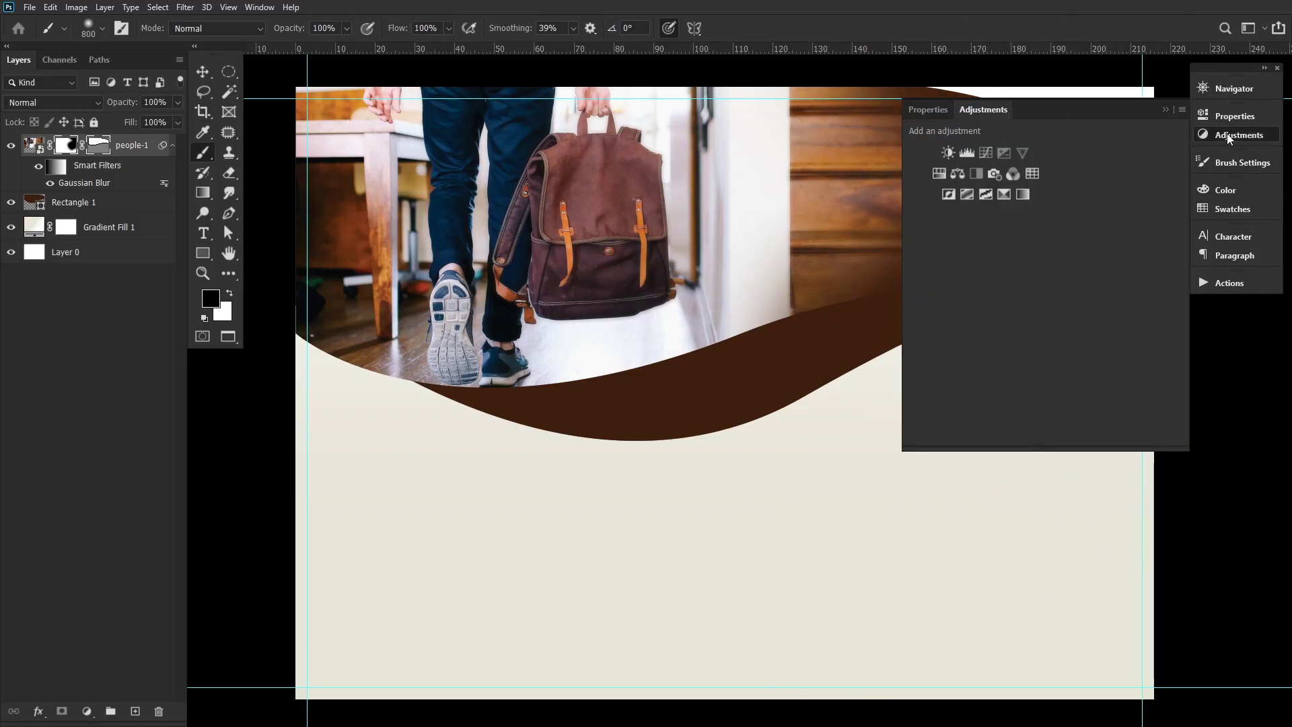
{"action": "left_click", "coordinate": [948, 154]}
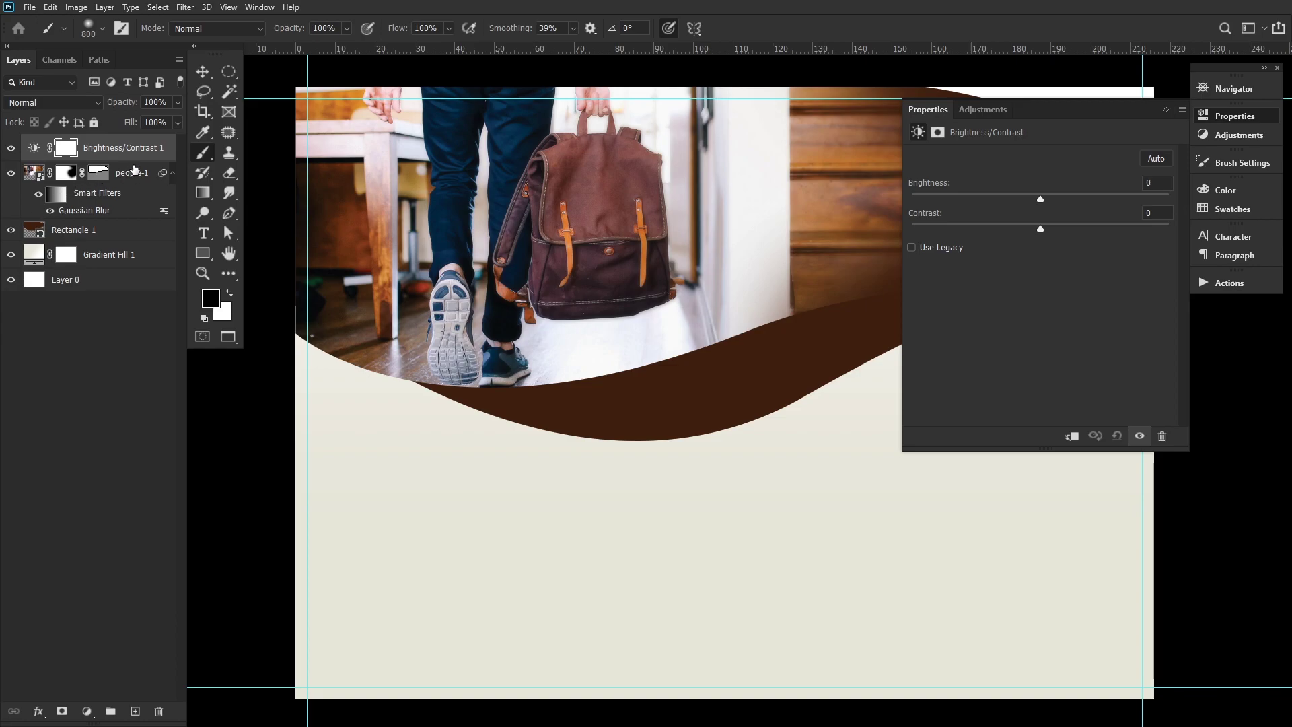
{"action": "left_click", "coordinate": [141, 158], "text": "alt"}
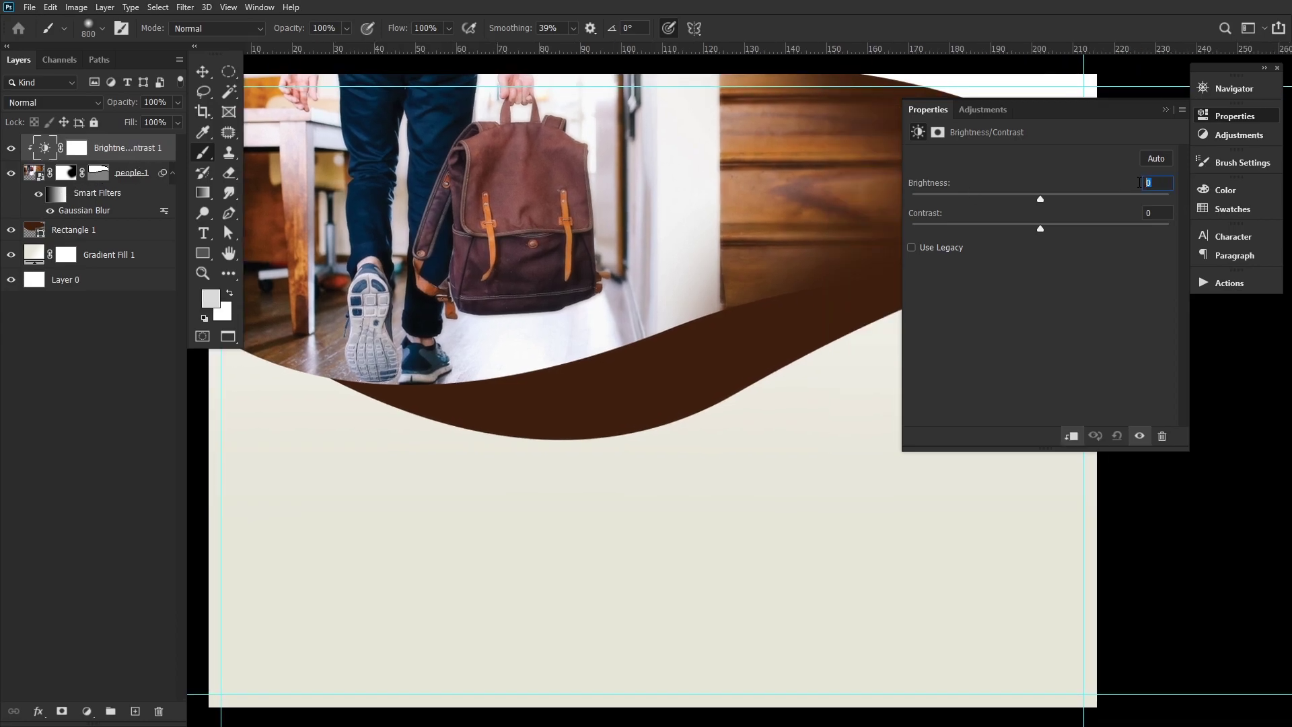
{"action": "type", "text": "40"}
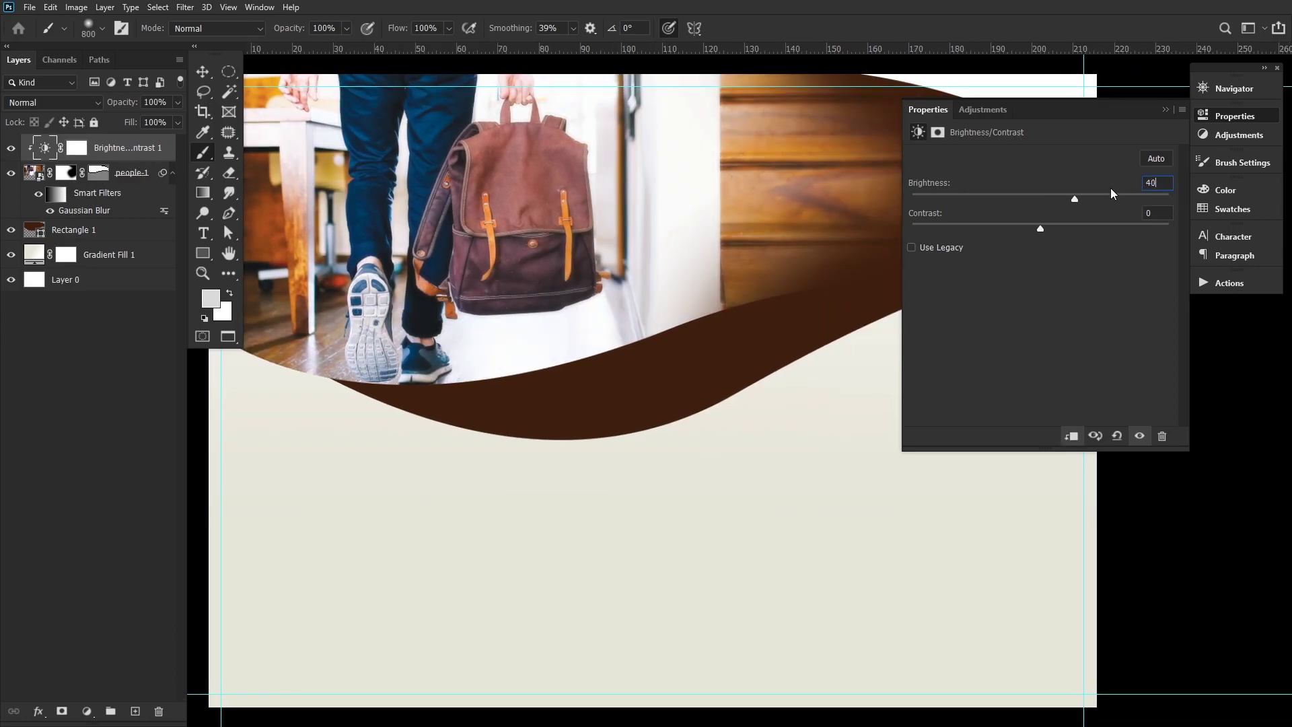
{"action": "key", "text": "Tab"}
{"action": "type", "text": "10"}
{"action": "left_click", "coordinate": [1224, 116]}
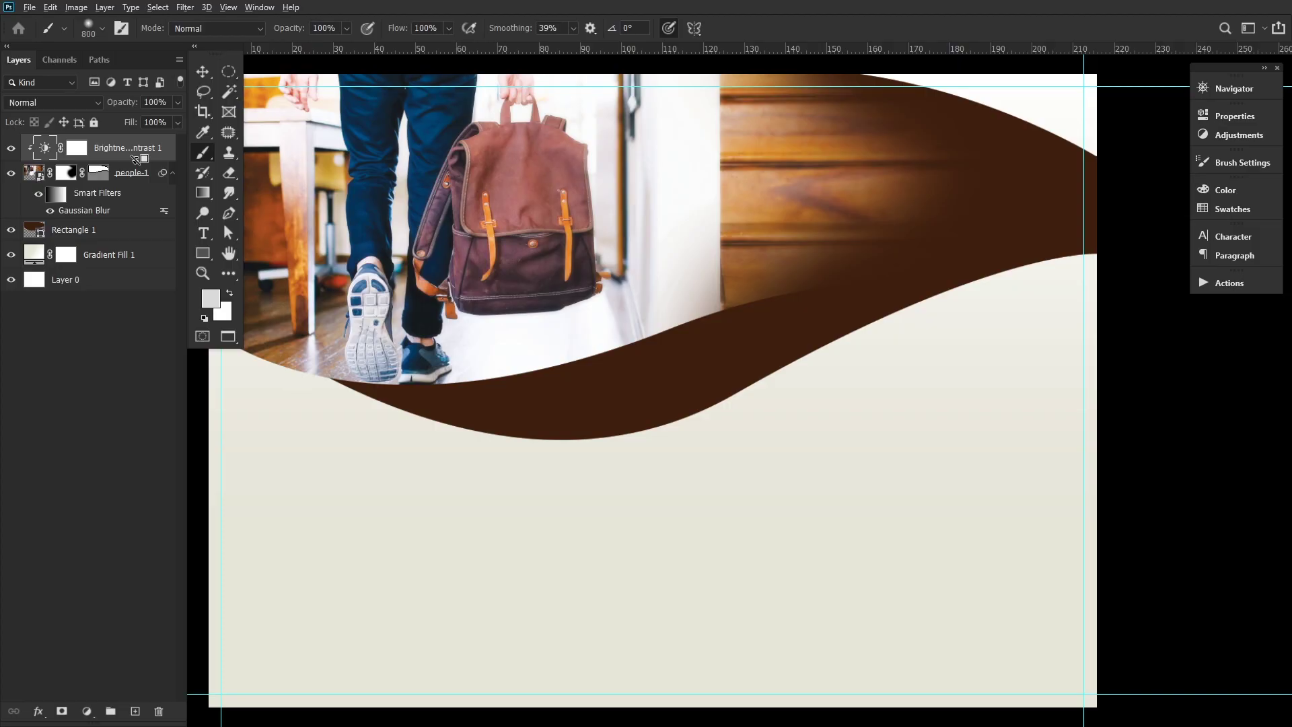
Add a Solid Color fill layer in dark brown 8a3f1e (C30 M80 Y100 K30) over the canvas
{"action": "left_click", "coordinate": [202, 273]}
{"action": "scroll", "coordinate": [437, 263], "scroll_direction": "down", "scroll_amount": 2}
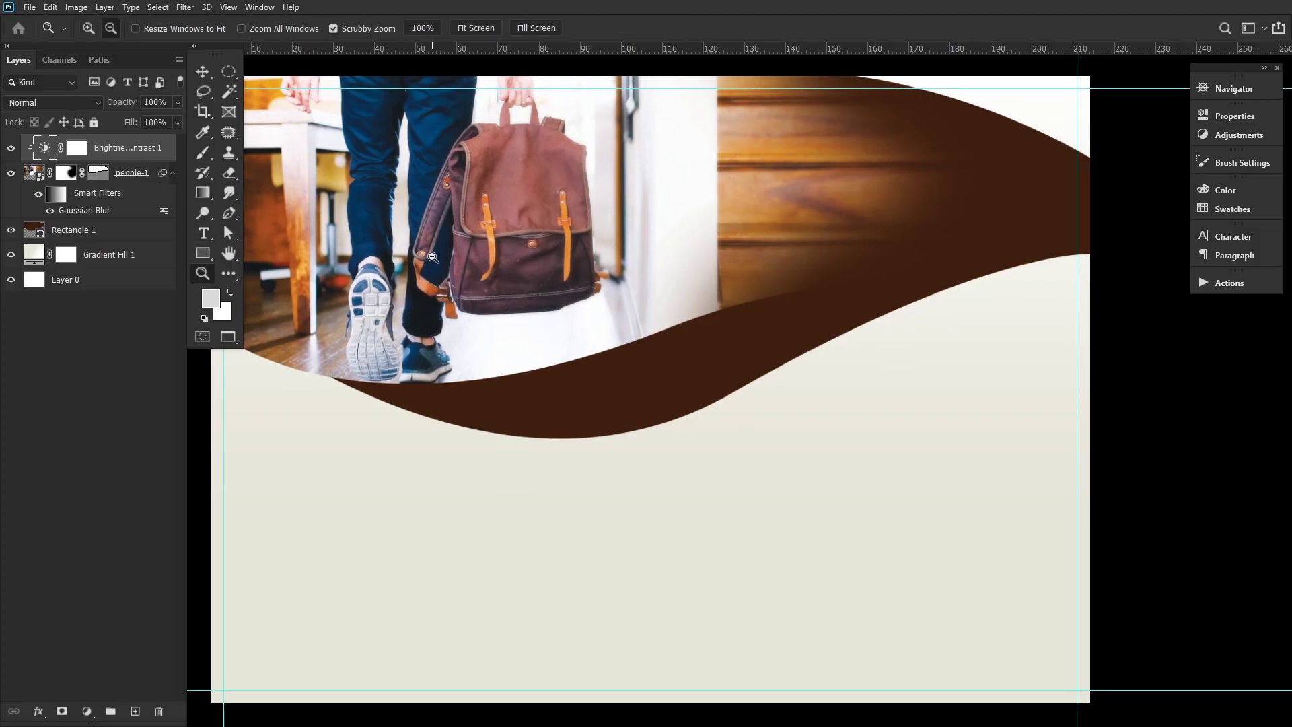
{"action": "left_click_drag", "start_coordinate": [438, 263], "coordinate": [510, 267]}
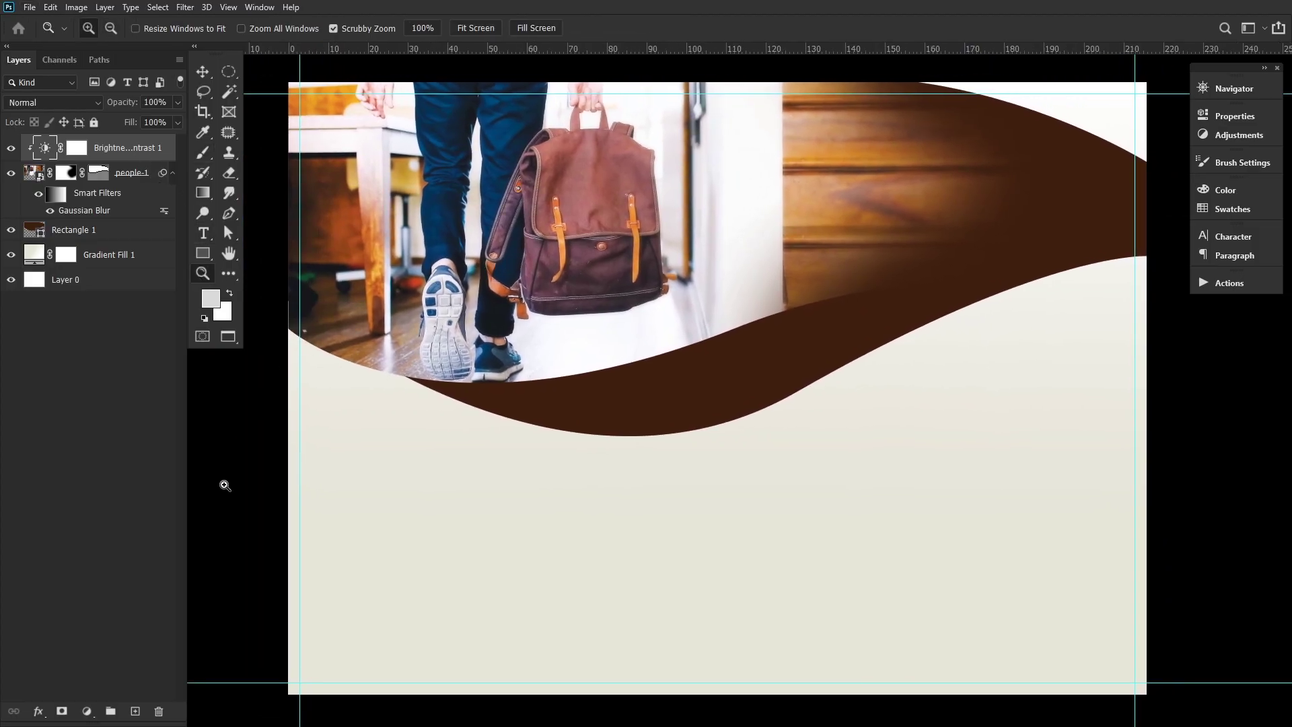
{"action": "left_click", "coordinate": [86, 711]}
{"action": "left_click", "coordinate": [138, 476]}
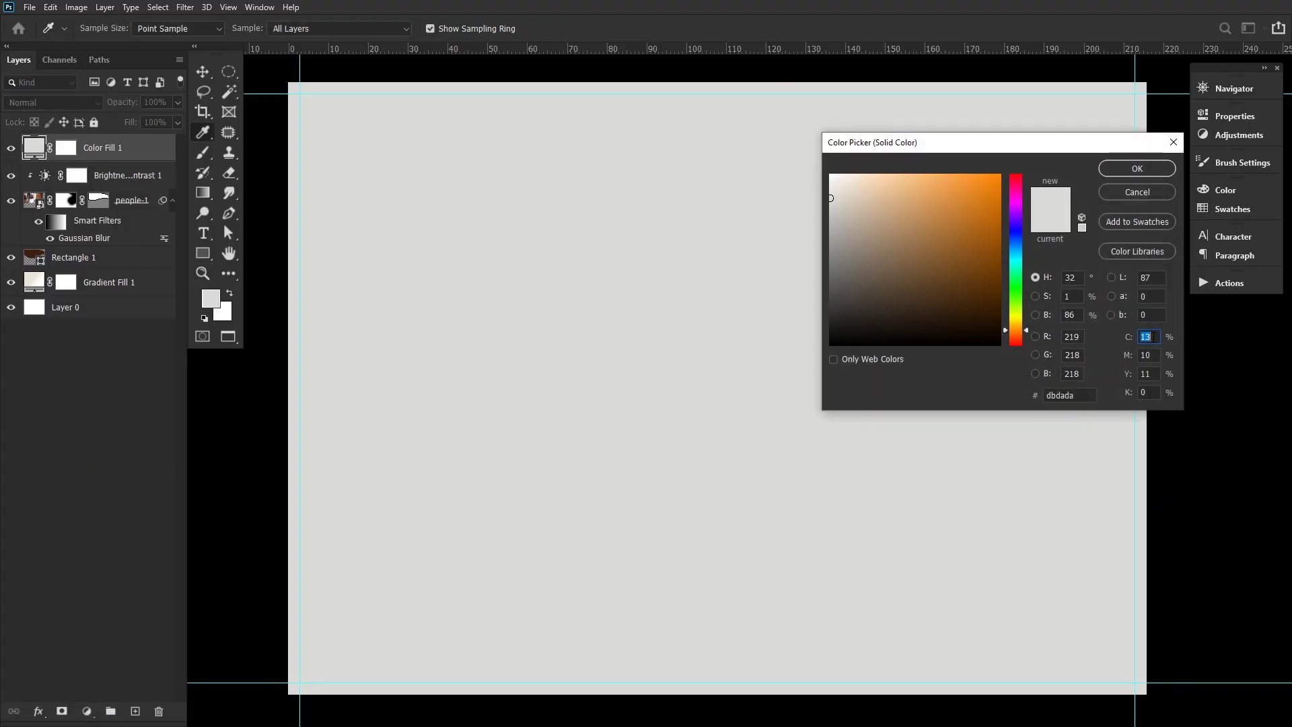
{"action": "type", "text": "30"}
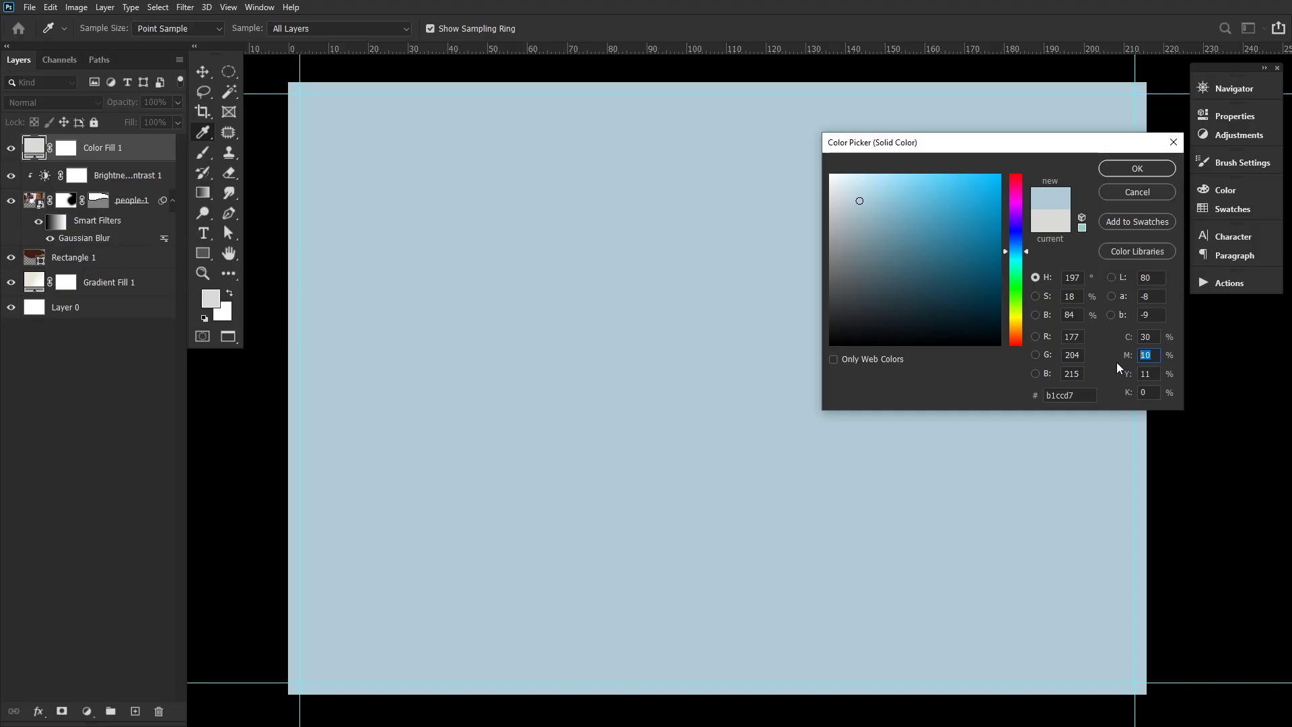
{"action": "type", "text": "80"}
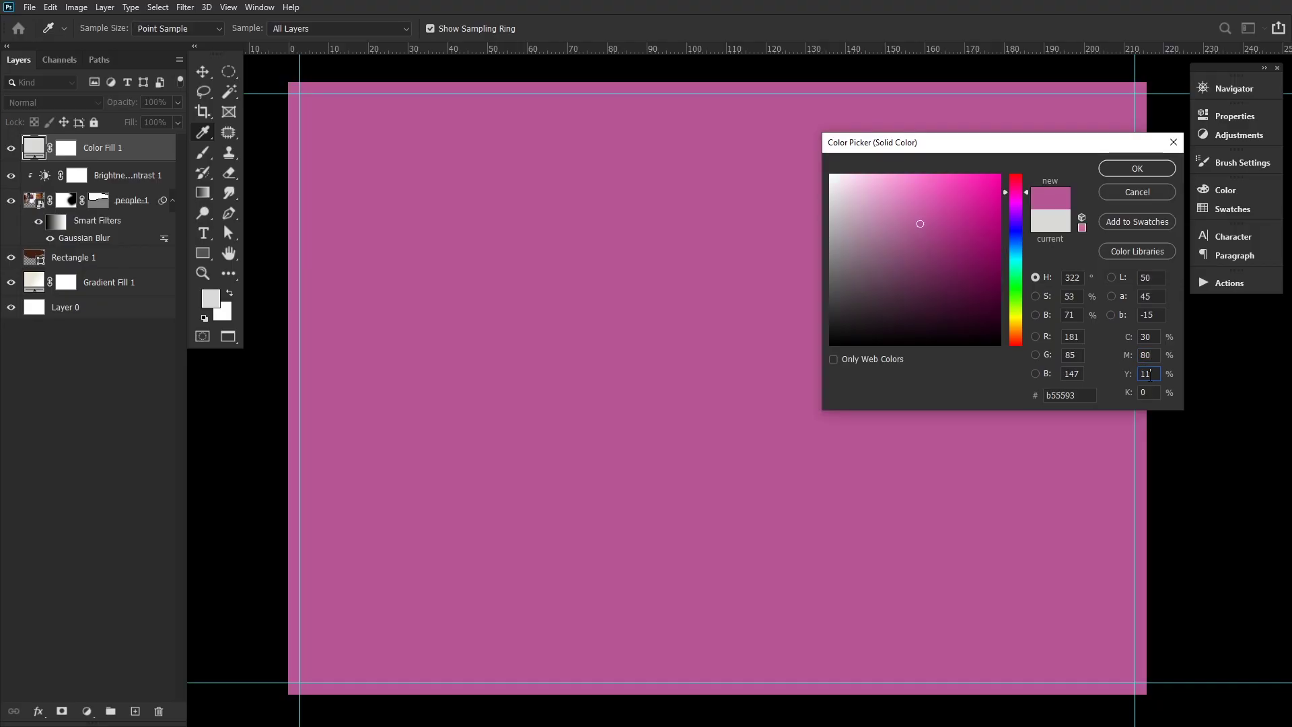
{"action": "type", "text": "100"}
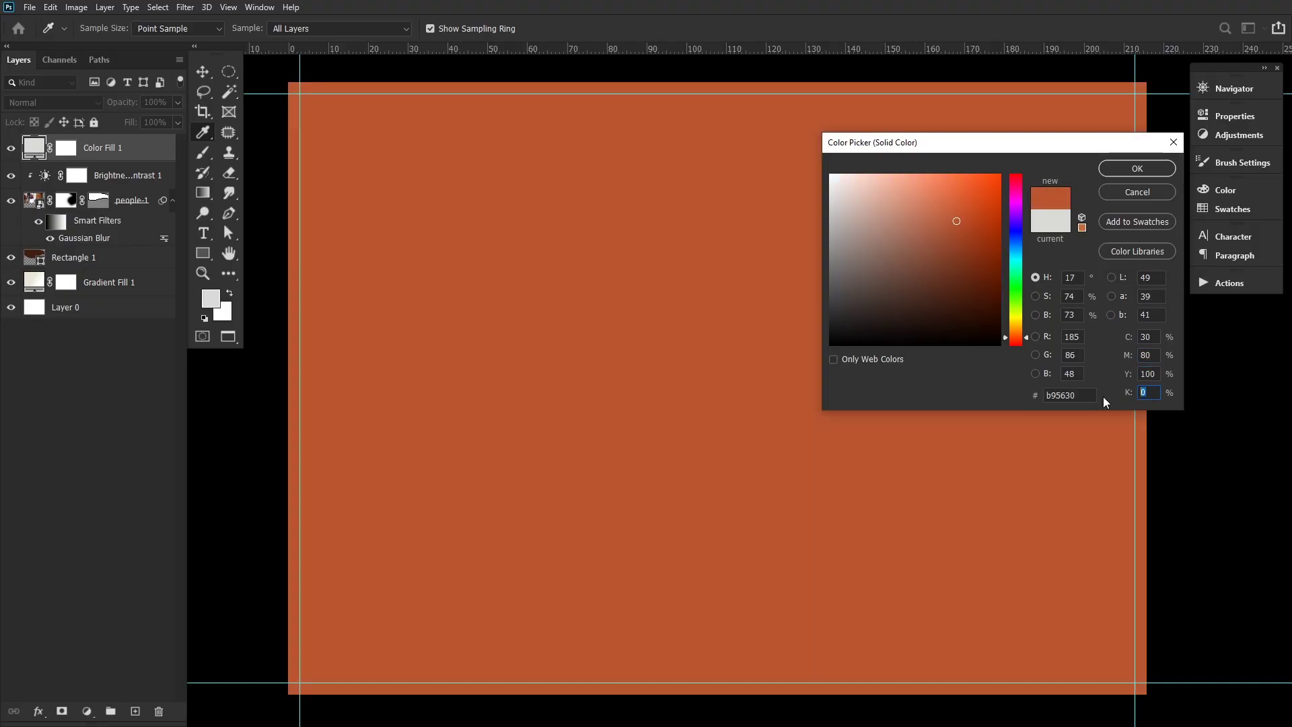
{"action": "type", "text": "30"}
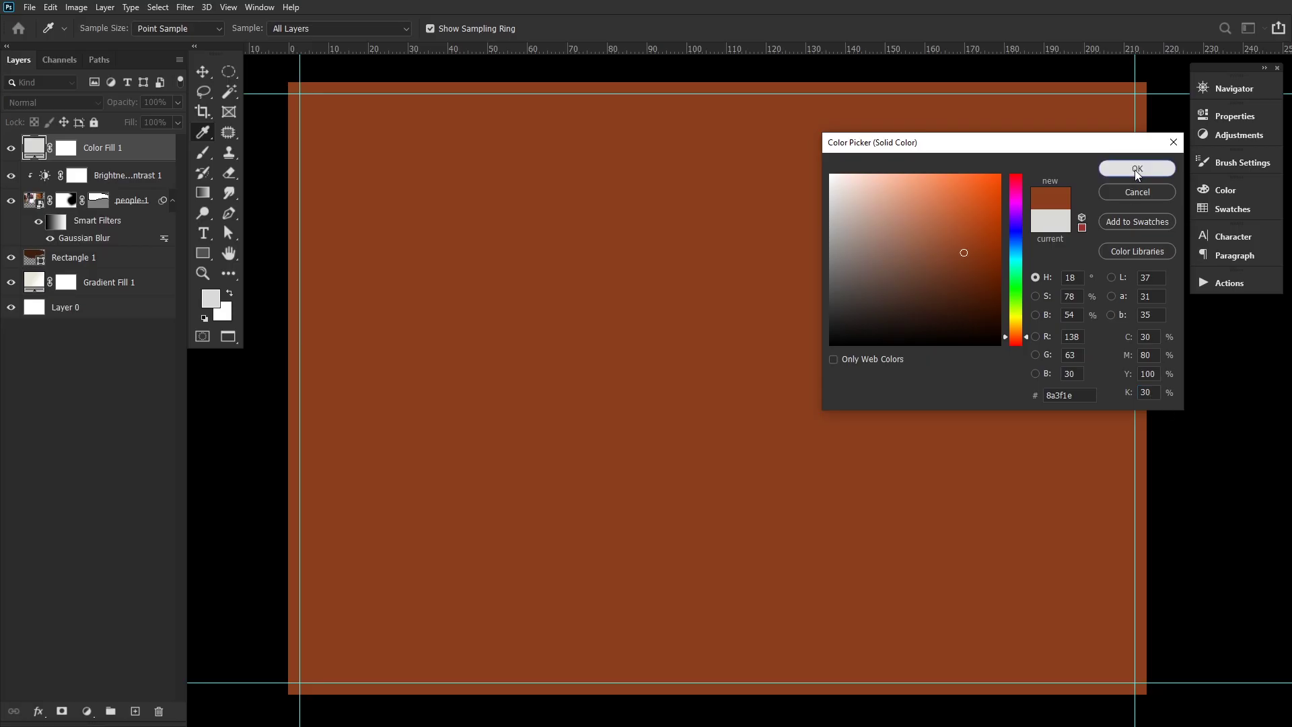
{"action": "left_click", "coordinate": [1137, 168]}
{"action": "key", "text": "z"}
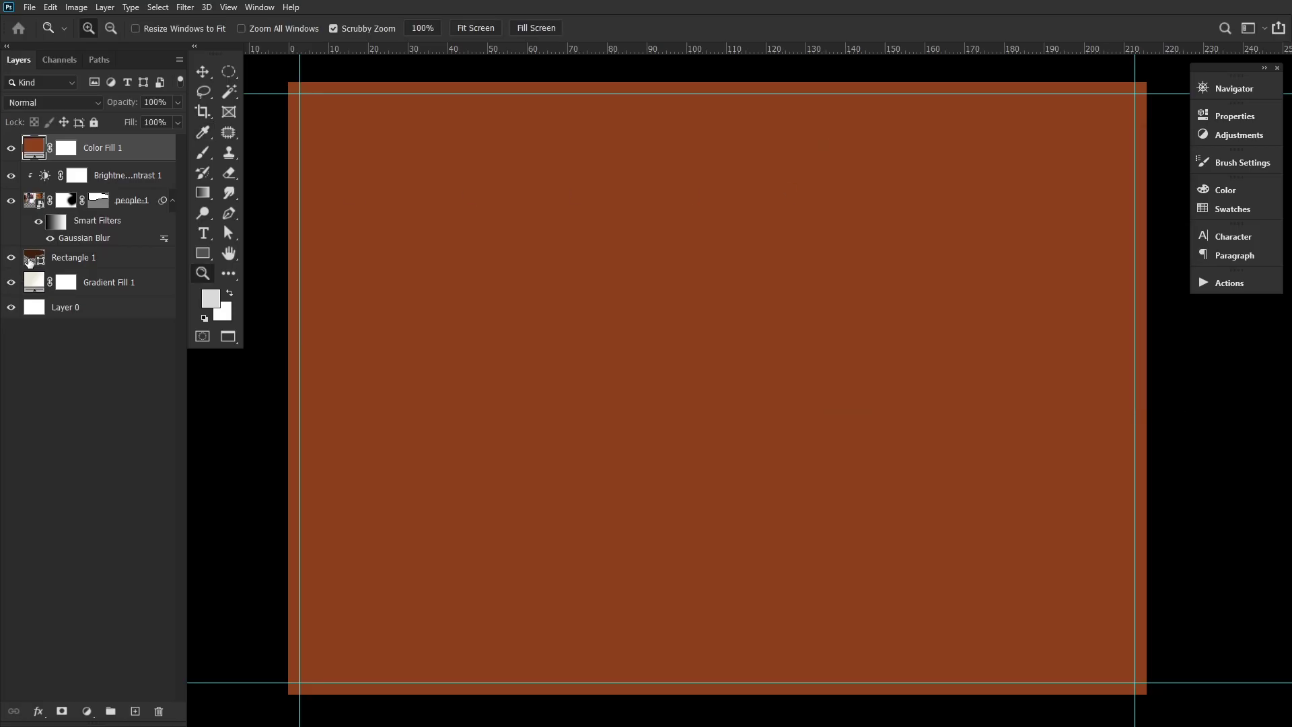
Copy people-1's wave vector mask onto Color Fill 1 and pull its top-right point to the top edge
{"action": "left_click", "coordinate": [99, 202]}
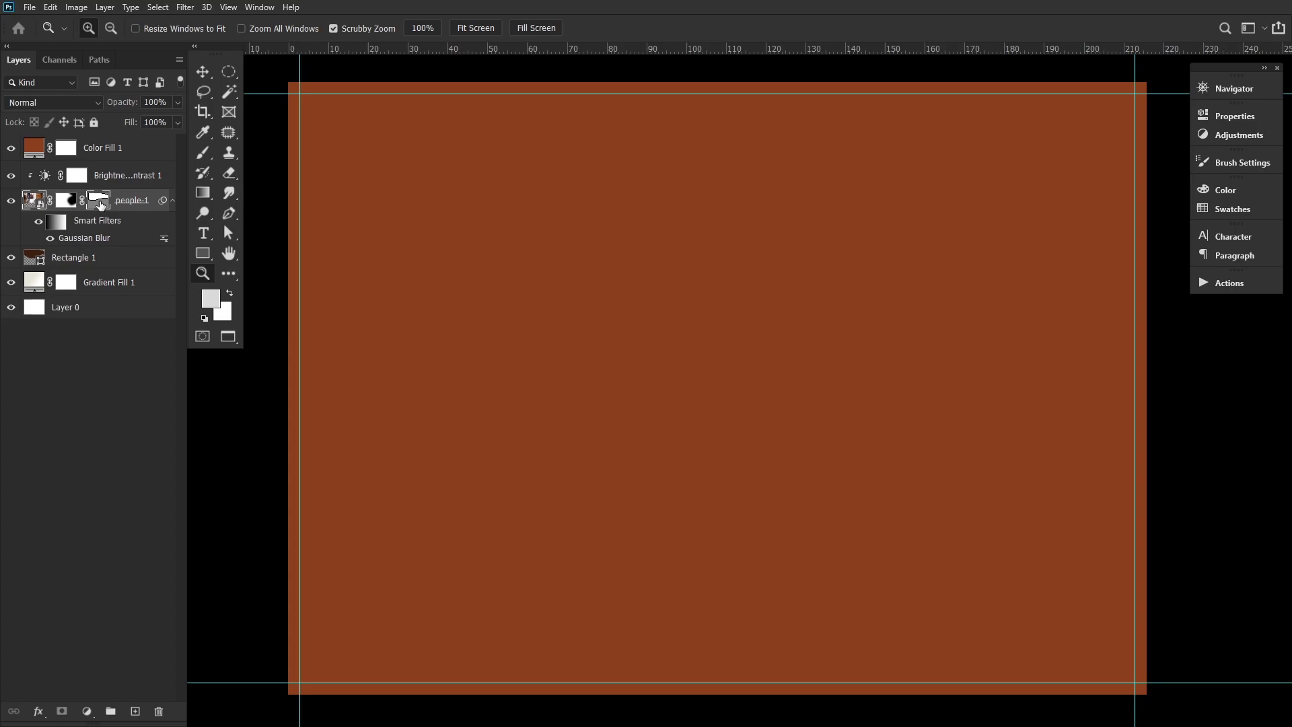
{"action": "left_click_drag", "start_coordinate": [92, 211], "coordinate": [109, 151]}
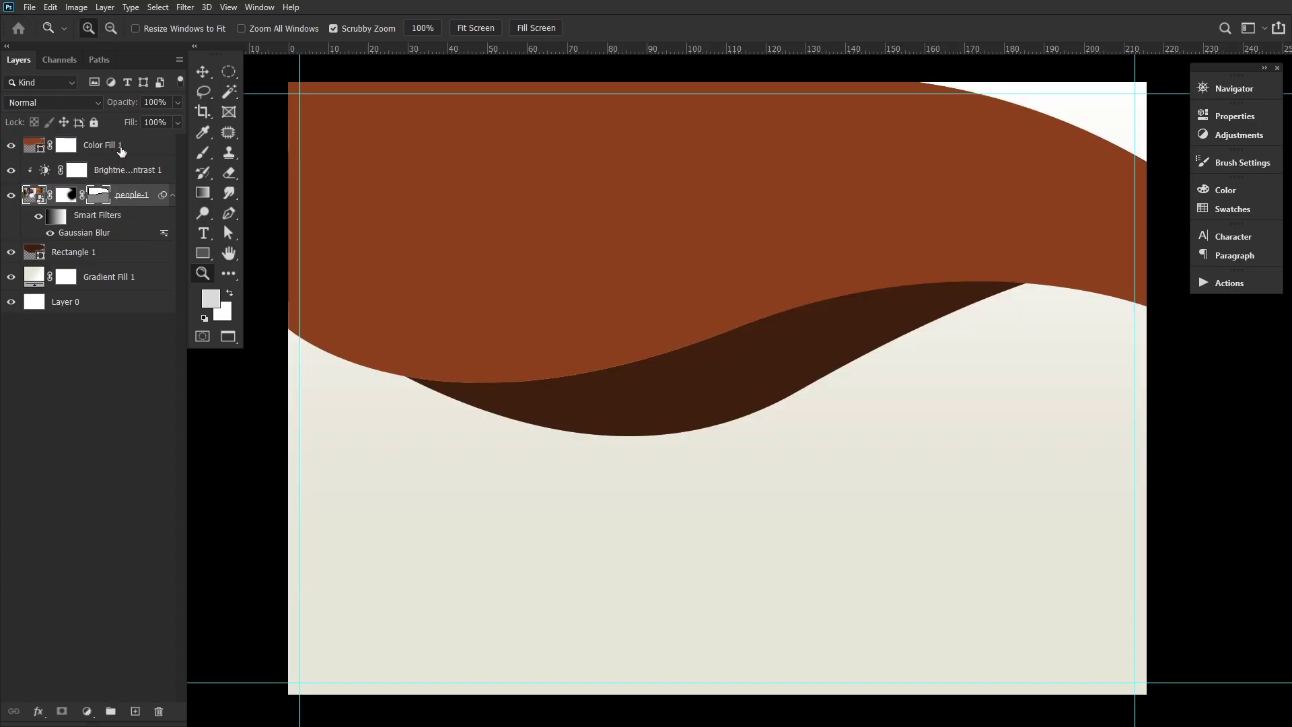
{"action": "left_click", "coordinate": [121, 150]}
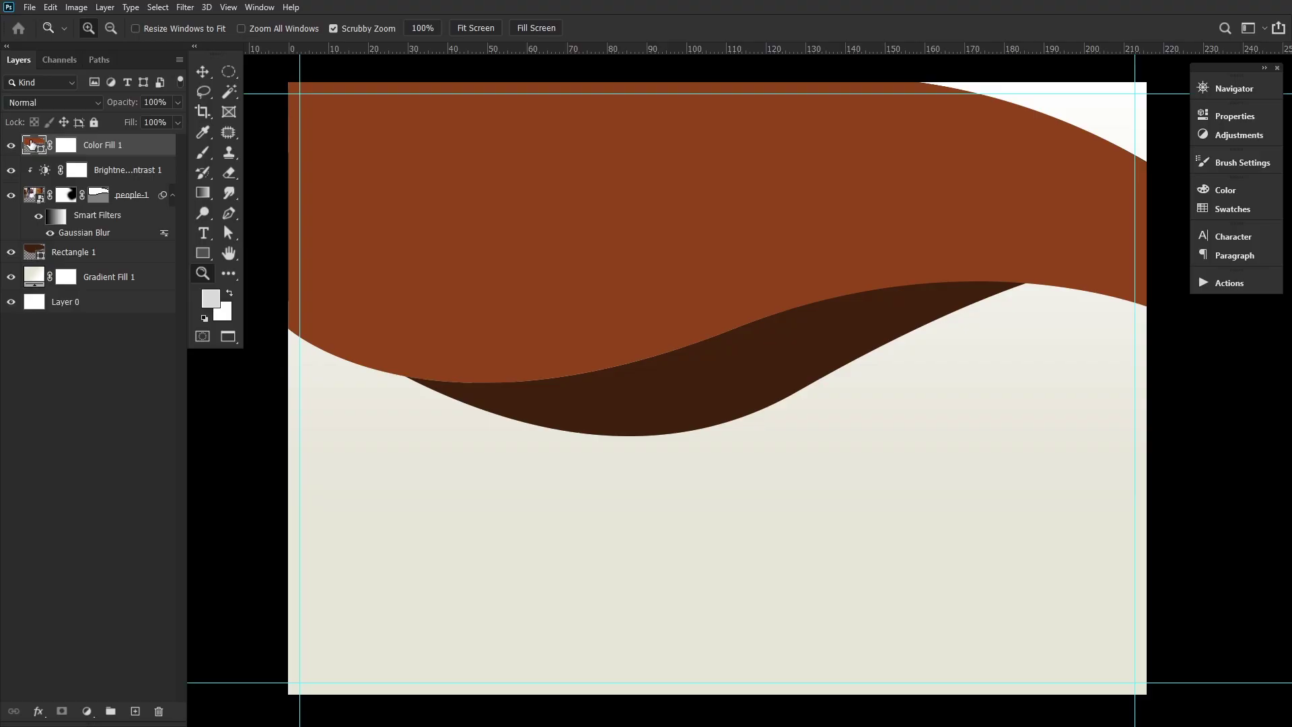
{"action": "left_click", "coordinate": [227, 234]}
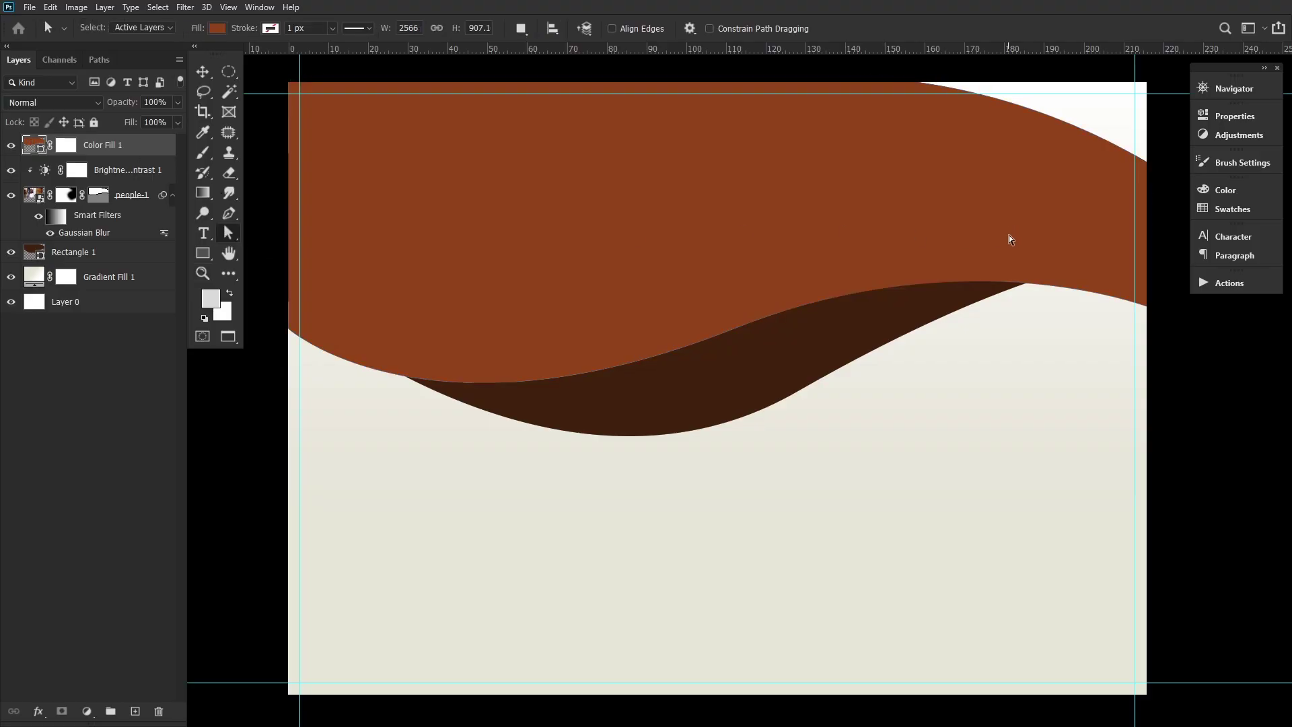
{"action": "left_click", "coordinate": [982, 282]}
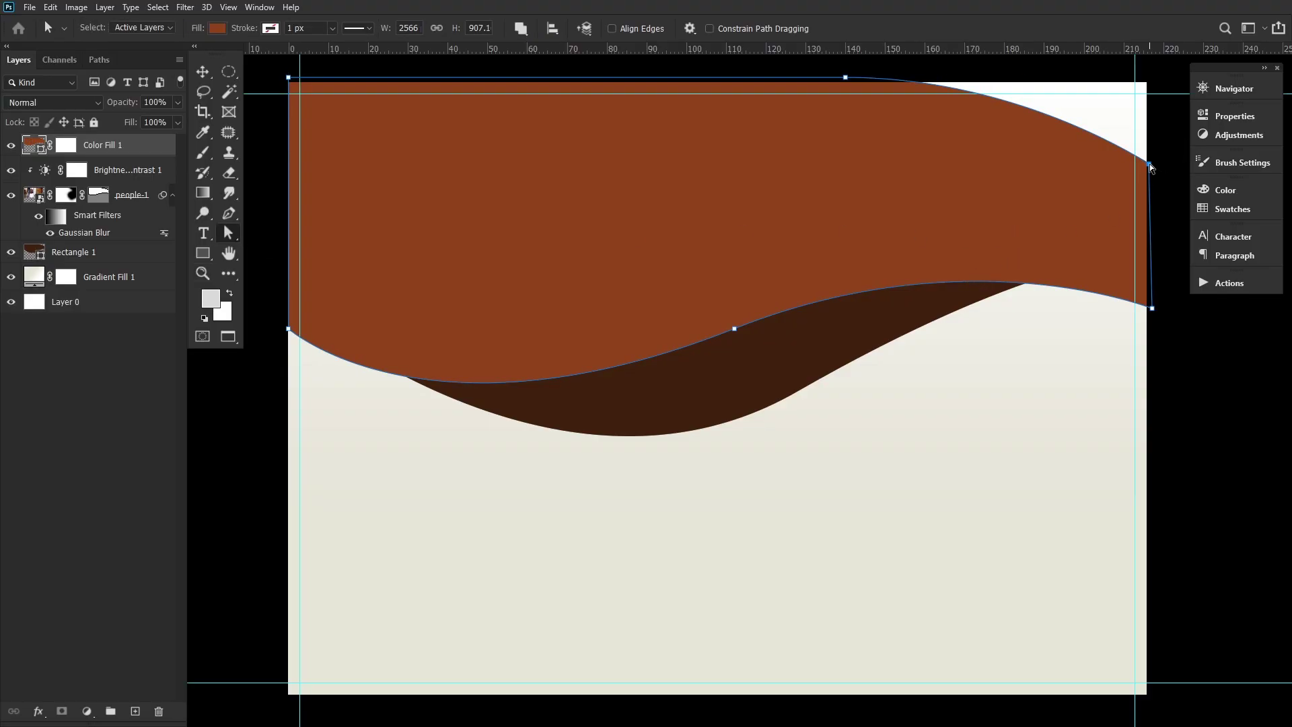
{"action": "left_click_drag", "start_coordinate": [1150, 164], "coordinate": [1149, 92]}
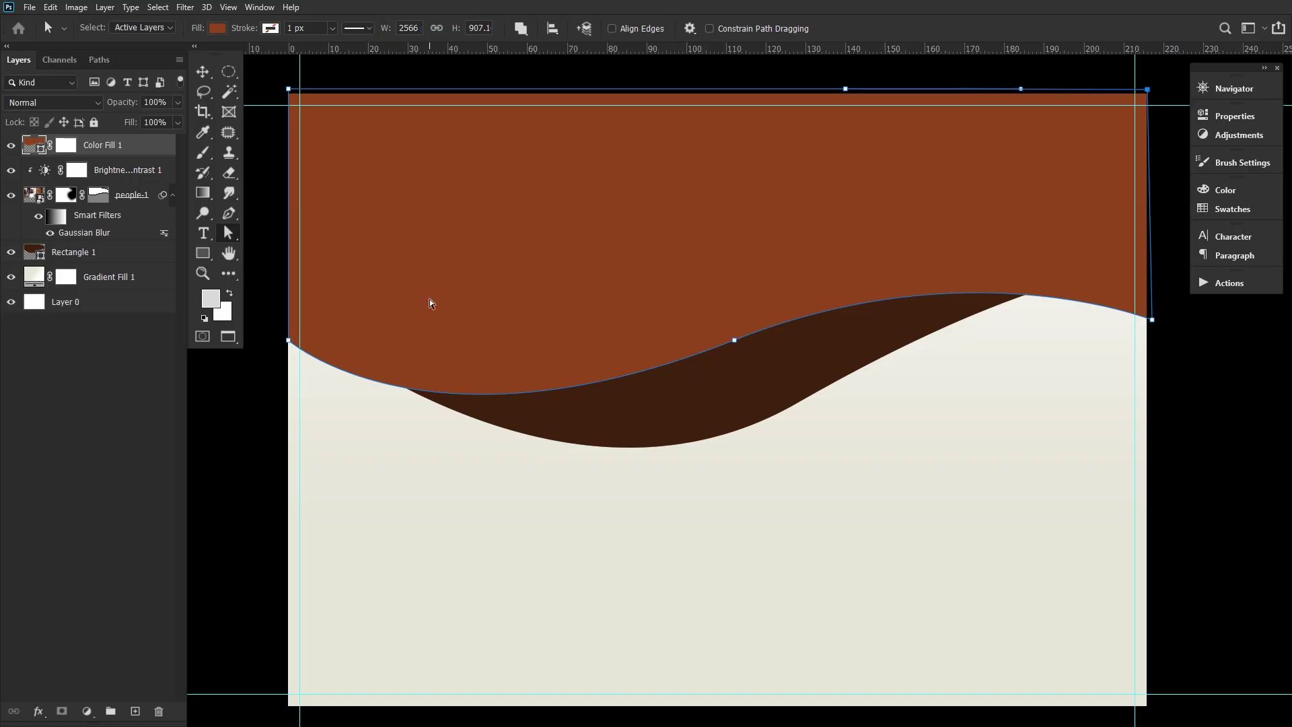
Lower Color Fill 1 to 74% opacity and paint its layer mask to reveal the legs and backpack
{"action": "left_click", "coordinate": [66, 145]}
{"action": "left_click", "coordinate": [228, 173]}
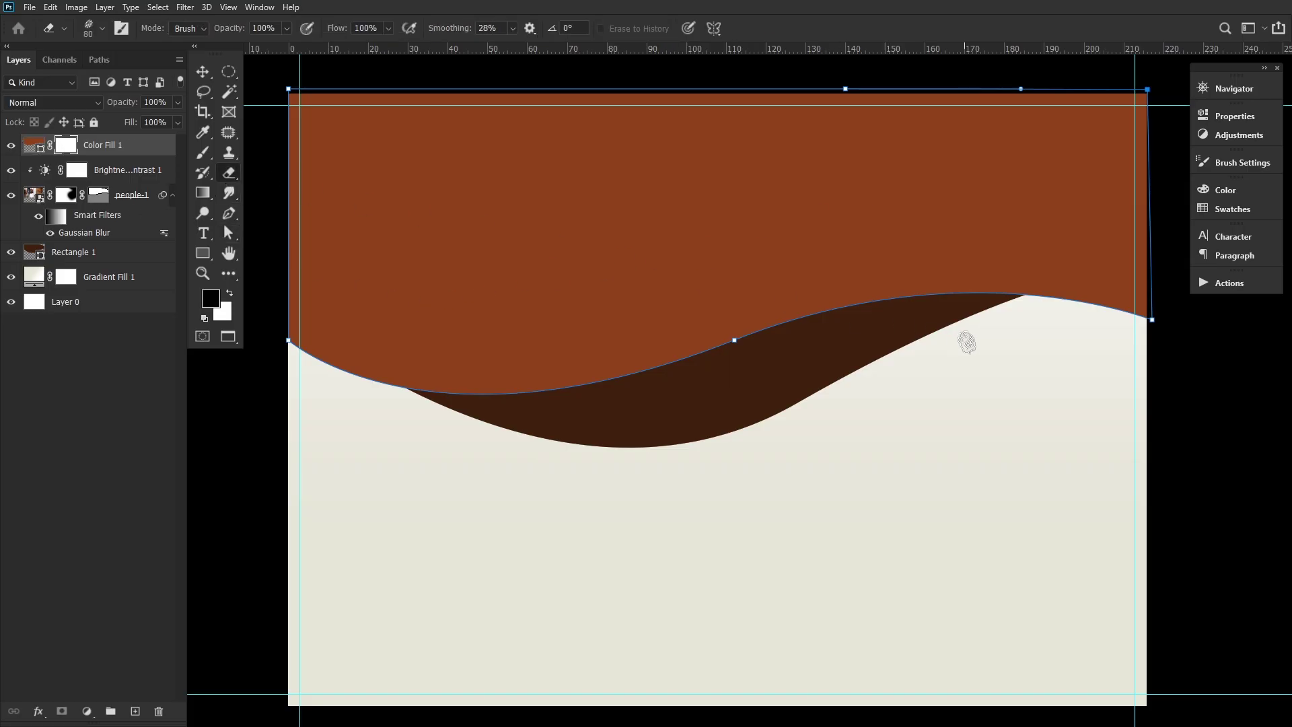
{"action": "left_click", "coordinate": [202, 152]}
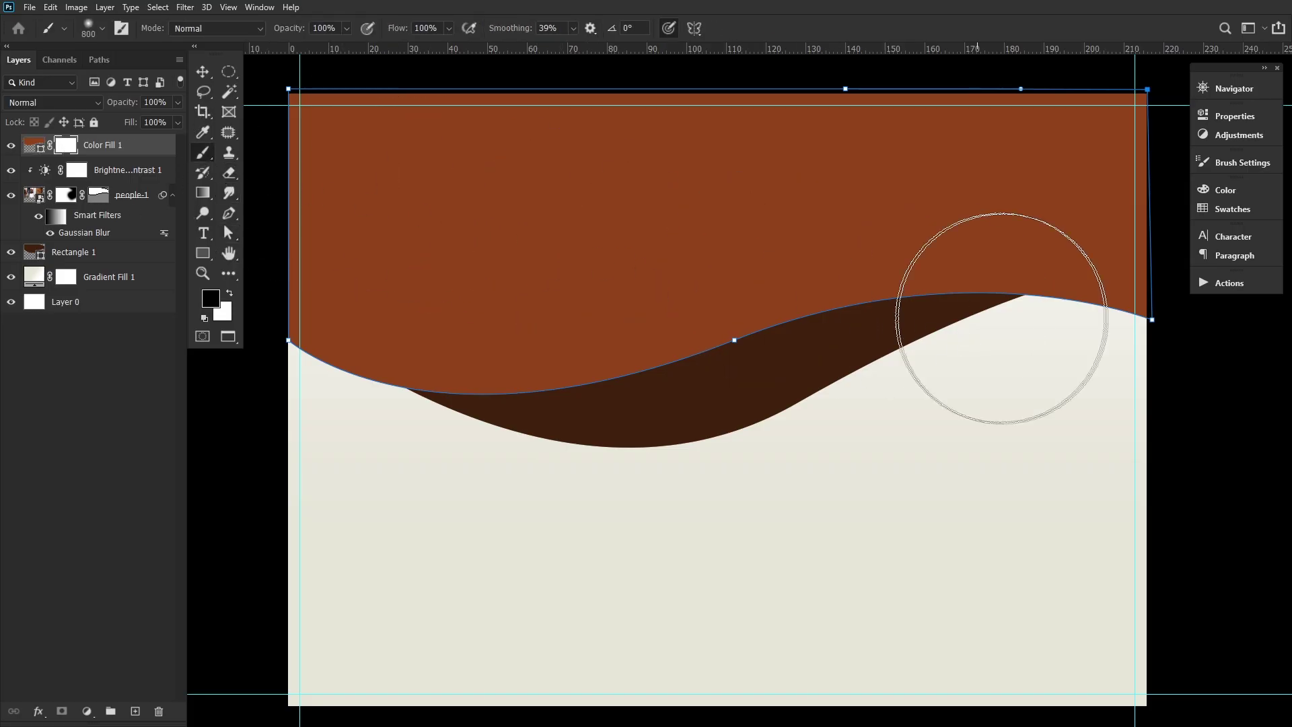
{"action": "left_click_drag", "start_coordinate": [128, 103], "coordinate": [111, 109]}
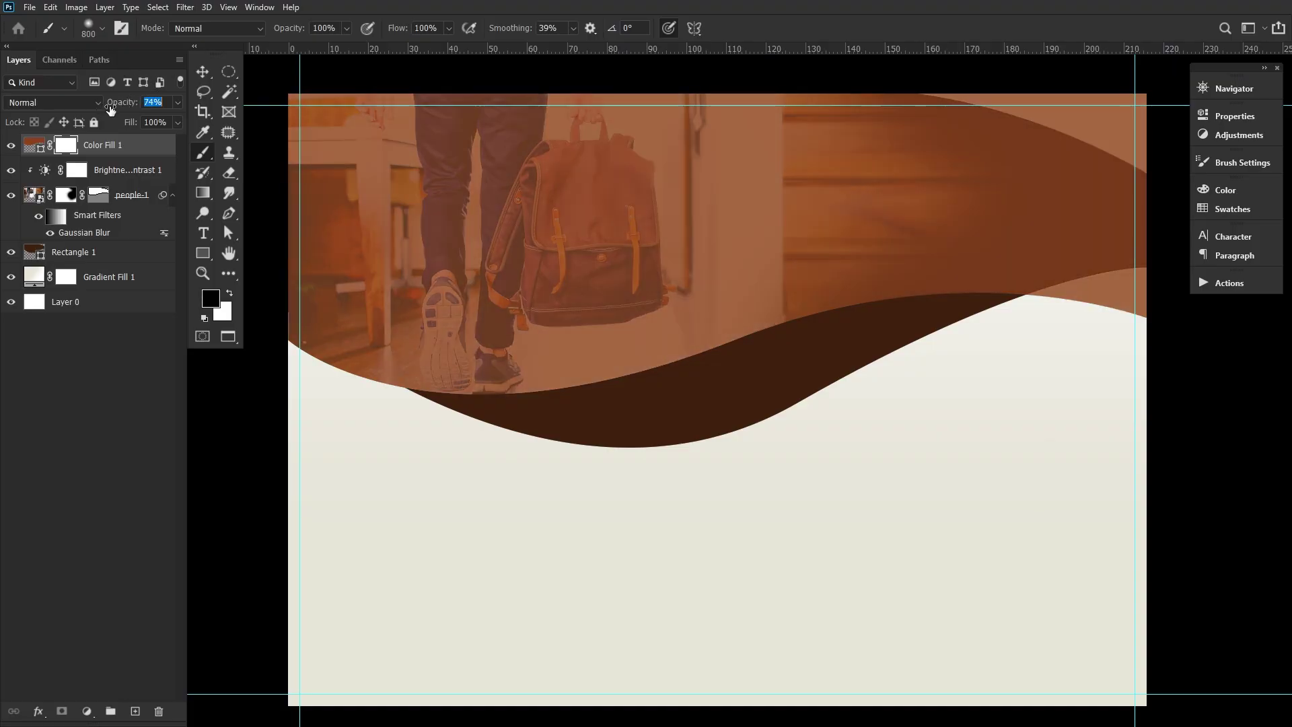
{"action": "mouse_move", "coordinate": [476, 418]}
{"action": "left_mouse_down"}
{"action": "mouse_move", "coordinate": [774, 476]}
{"action": "mouse_move", "coordinate": [332, 216]}
{"action": "mouse_move", "coordinate": [562, 15]}
{"action": "mouse_move", "coordinate": [476, 14]}
{"action": "mouse_move", "coordinate": [332, 375]}
{"action": "mouse_move", "coordinate": [1188, 478]}
{"action": "left_mouse_up"}
Draw a 459 × 300 px rectangle over the photo's lower-left, filled orange df7627 (C10 M65 Y100 K0)
{"action": "left_click", "coordinate": [203, 253]}
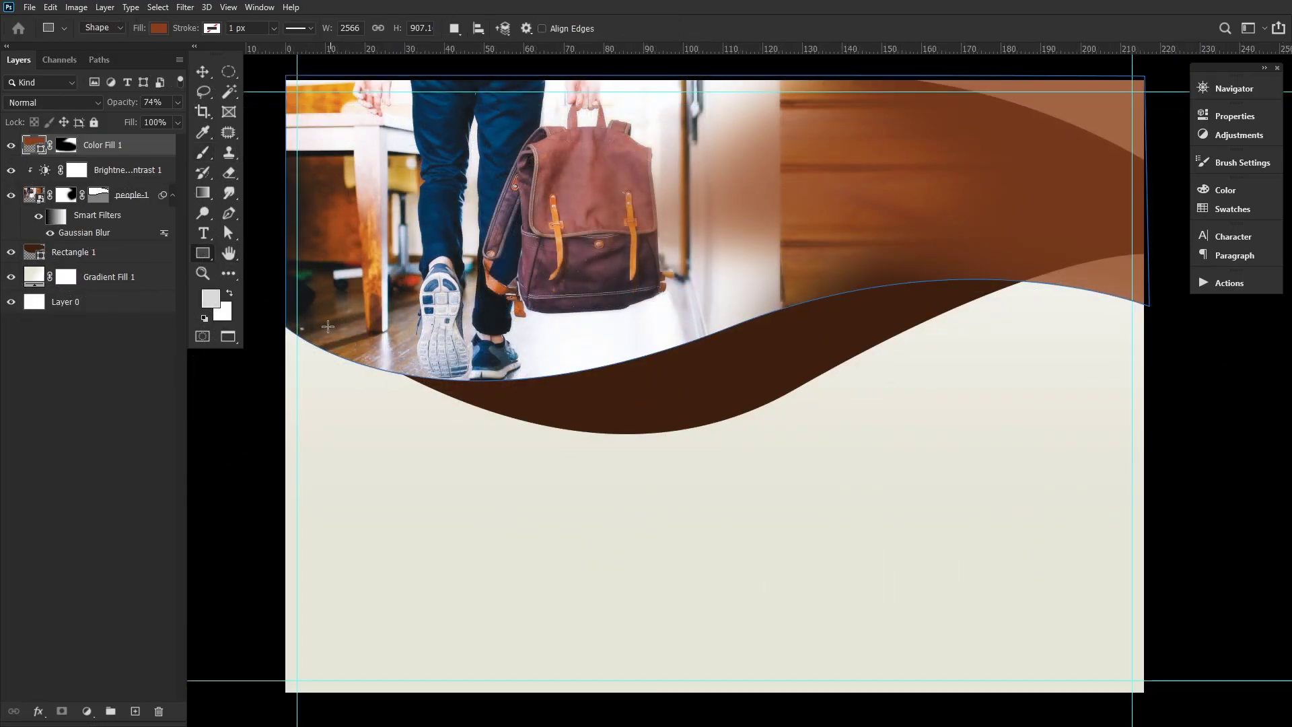
{"action": "mouse_move", "coordinate": [325, 325]}
{"action": "left_mouse_down"}
{"action": "mouse_move", "coordinate": [460, 423]}
{"action": "mouse_move", "coordinate": [441, 424]}
{"action": "mouse_move", "coordinate": [479, 425]}
{"action": "left_mouse_up"}
{"action": "left_click", "coordinate": [918, 204]}
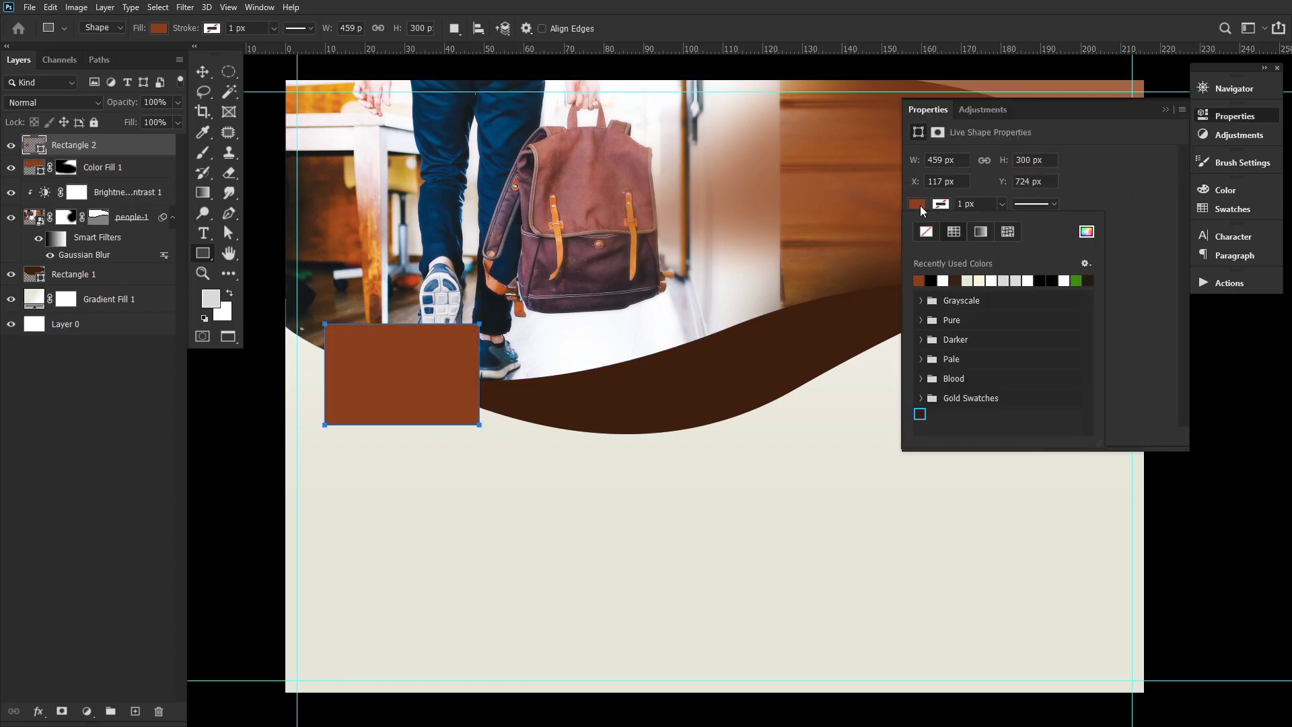
{"action": "left_click", "coordinate": [1088, 233]}
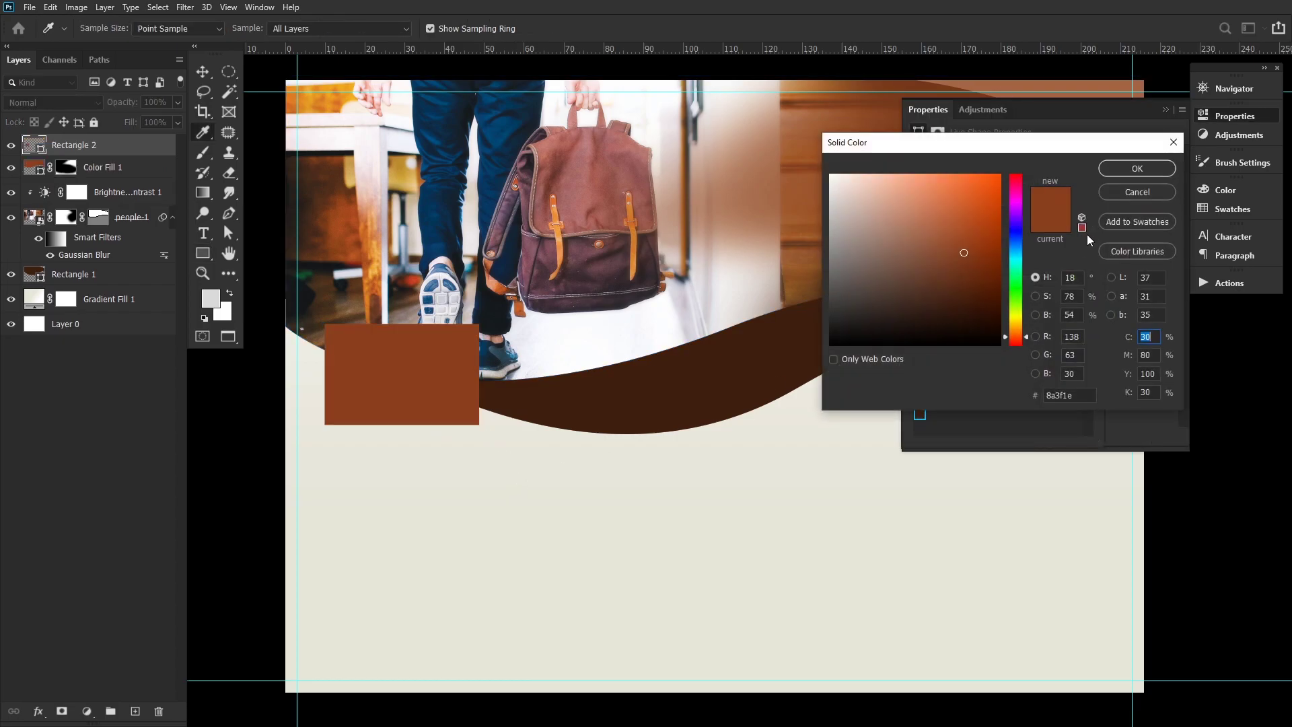
{"action": "type", "text": "10"}
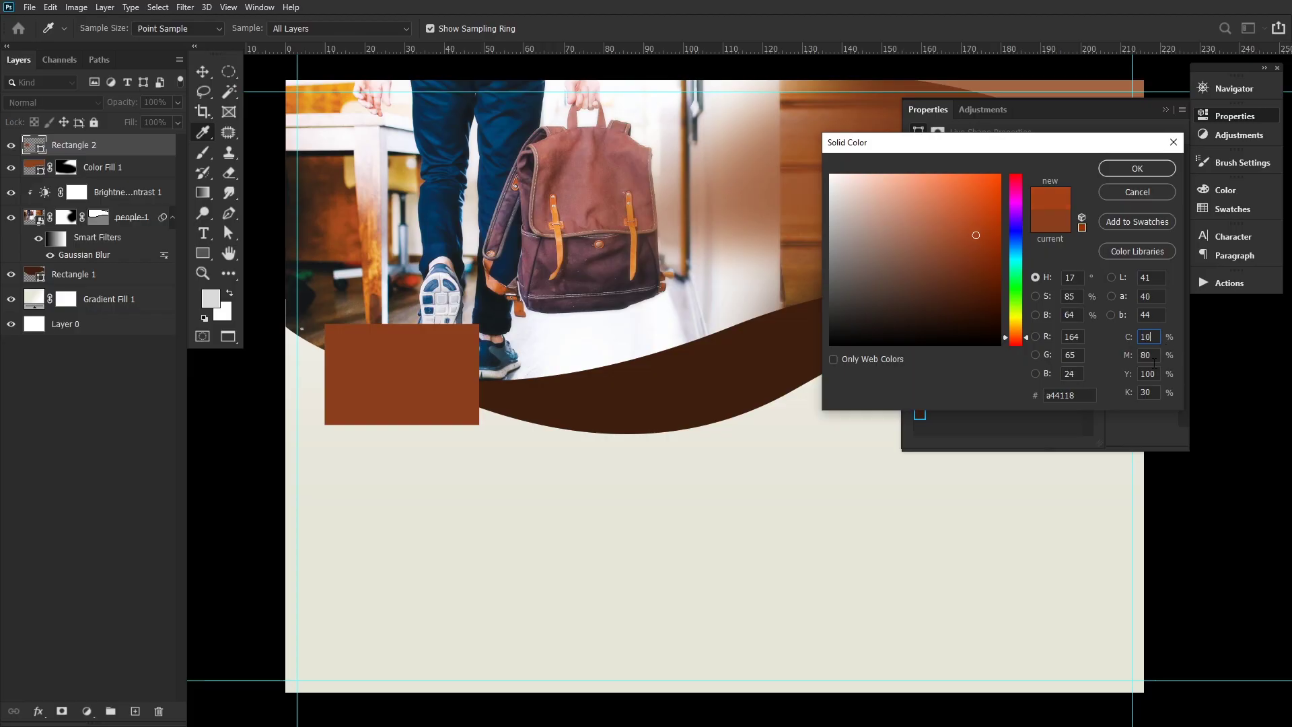
{"action": "key", "text": "Tab"}
{"action": "type", "text": "65"}
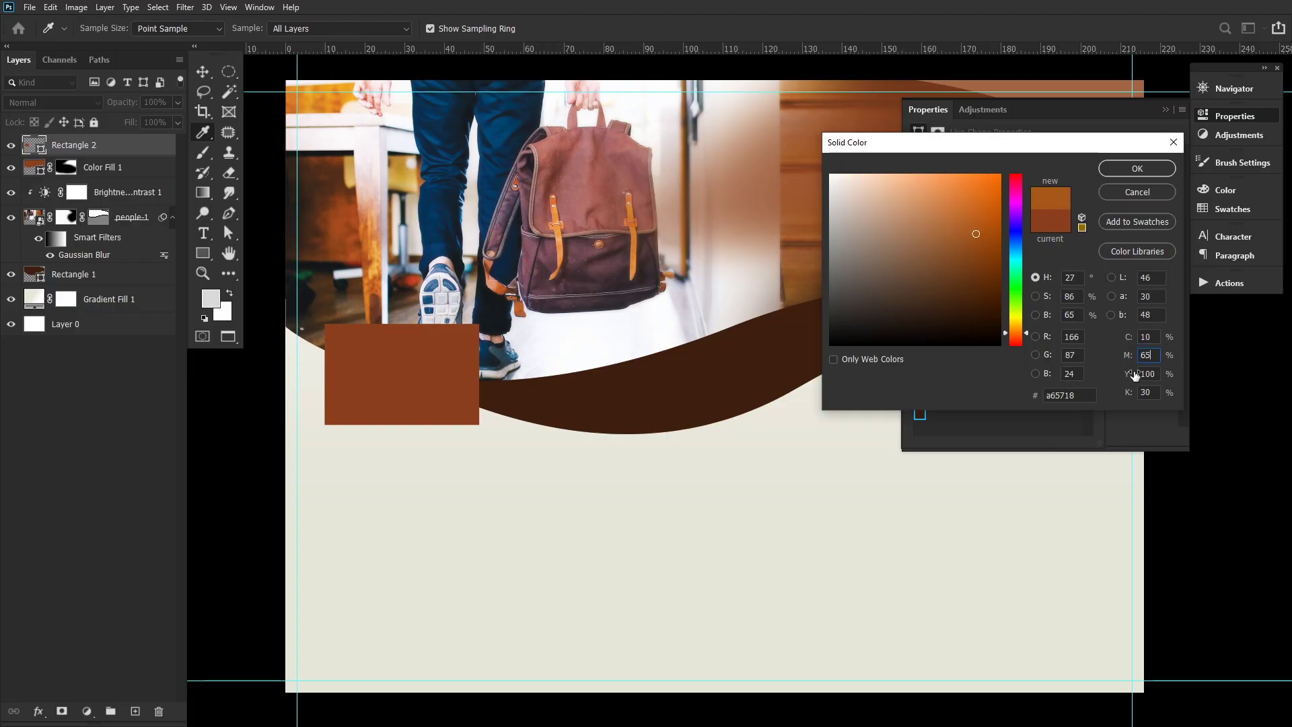
{"action": "key", "text": "Tab"}
{"action": "key", "text": "Tab"}
{"action": "type", "text": "0"}
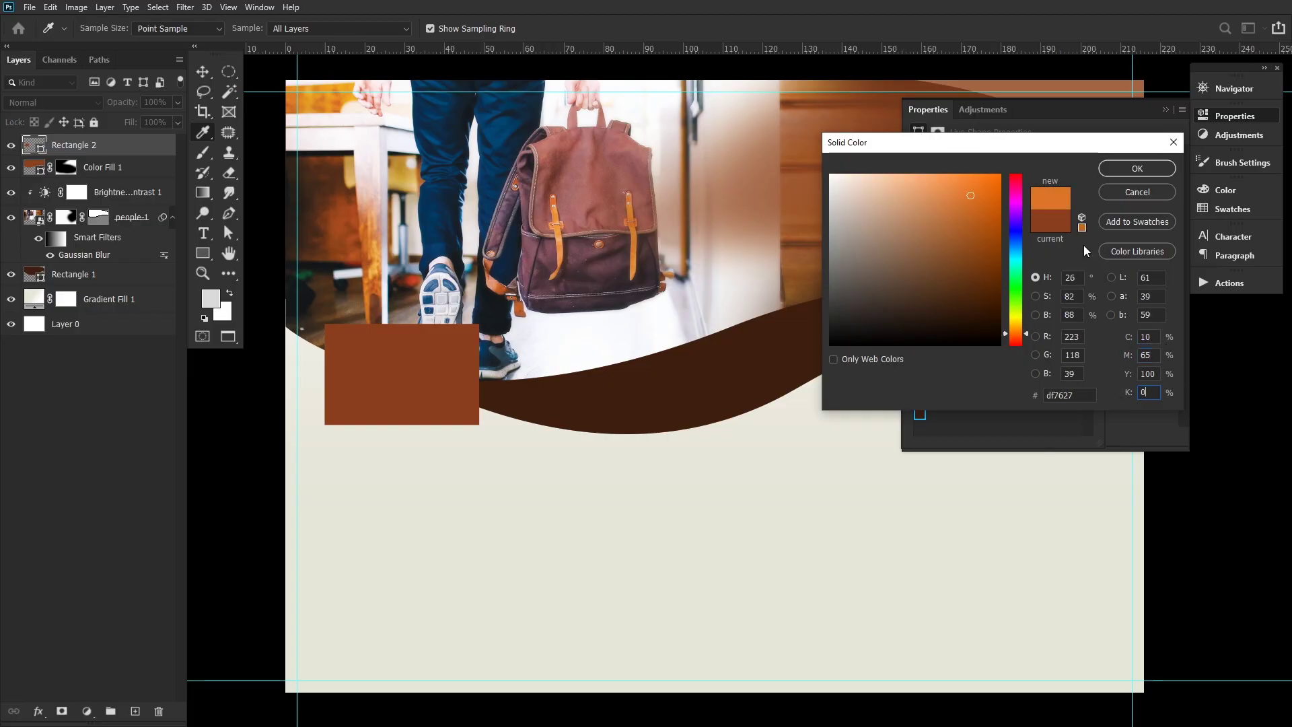
{"action": "left_click", "coordinate": [1137, 169]}
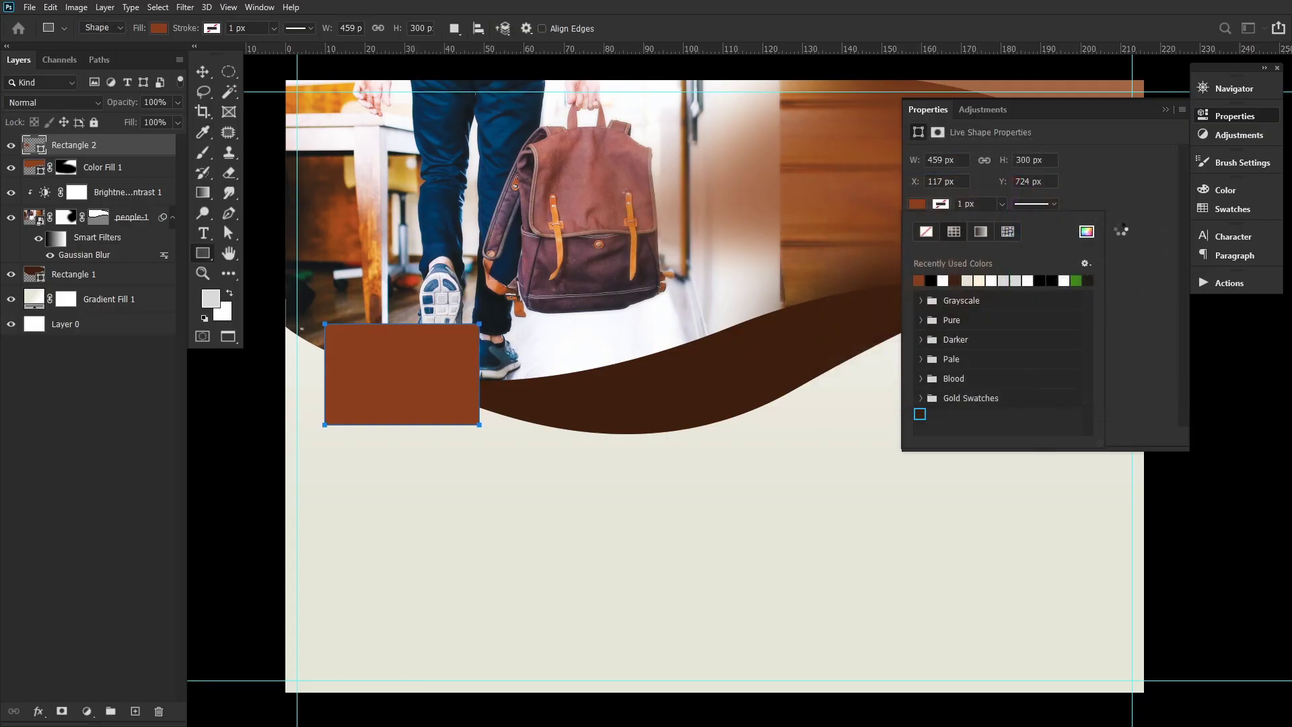
Move Rectangle 2 beneath Rectangle 1 and reposition the orange shape under the photo's left edge
{"action": "left_click", "coordinate": [1234, 118]}
{"action": "left_click_drag", "start_coordinate": [97, 148], "coordinate": [109, 288]}
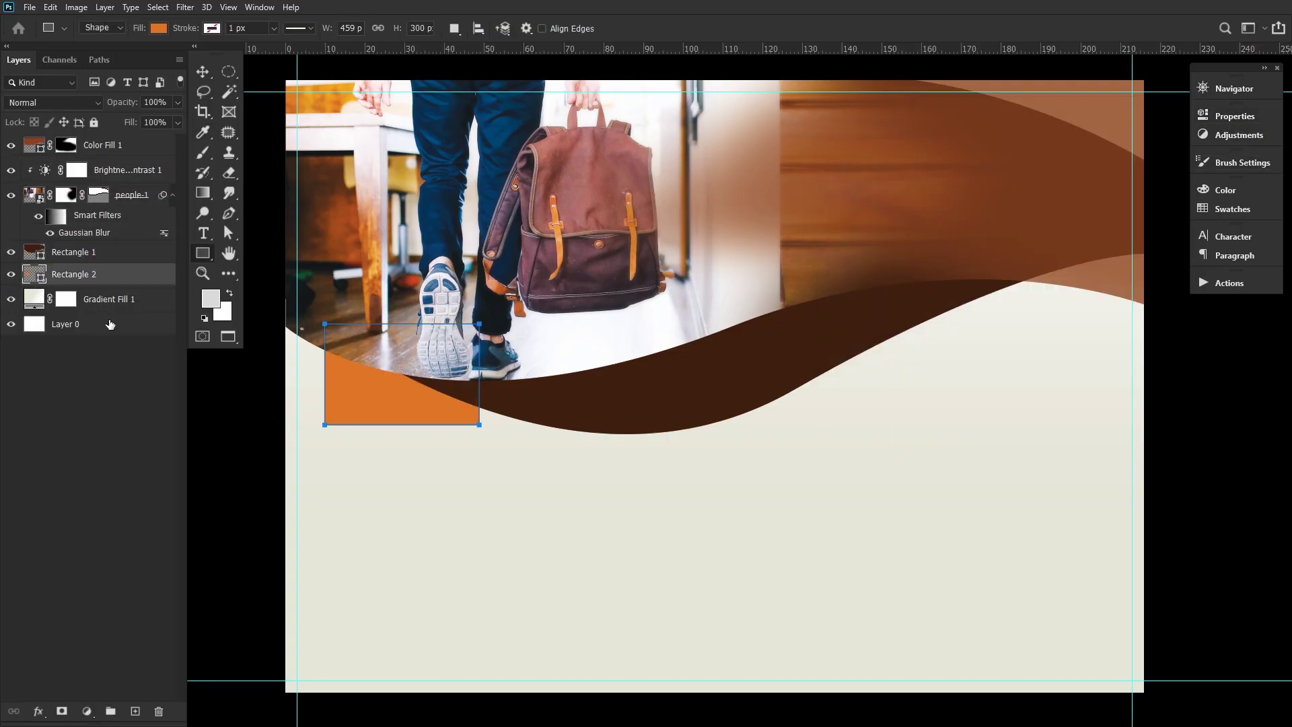
{"action": "left_click", "coordinate": [228, 232]}
{"action": "left_click_drag", "start_coordinate": [330, 429], "coordinate": [586, 444]}
{"action": "key", "text": "p"}
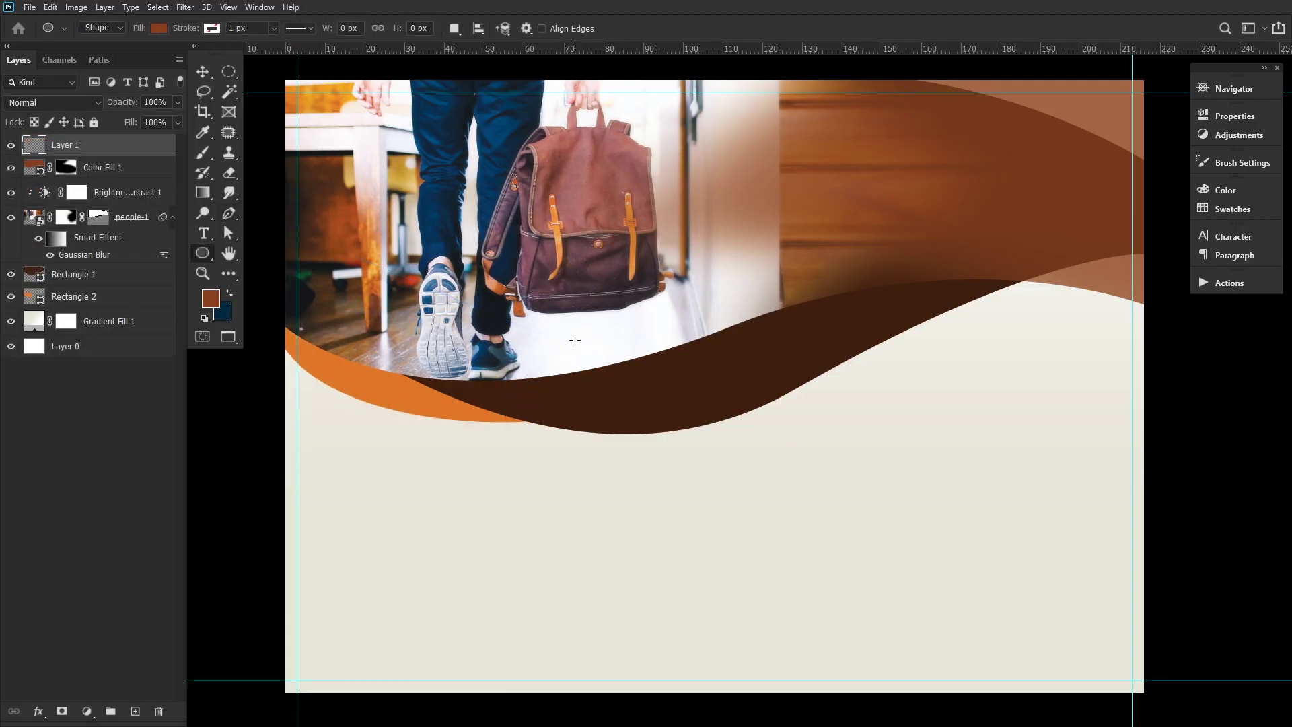
Create a 248 × 248 px brown circle on the wave and add a Drop Shadow effect to it
{"action": "left_click", "coordinate": [565, 342]}
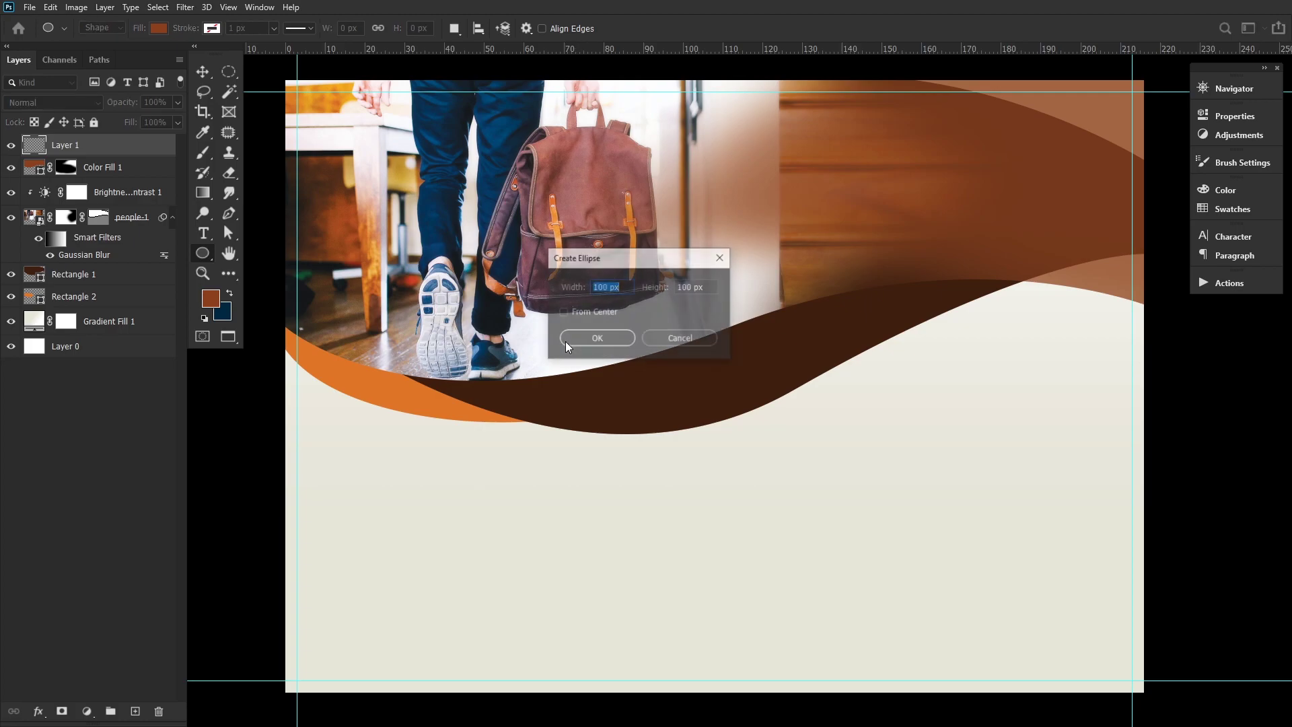
{"action": "type", "text": "248"}
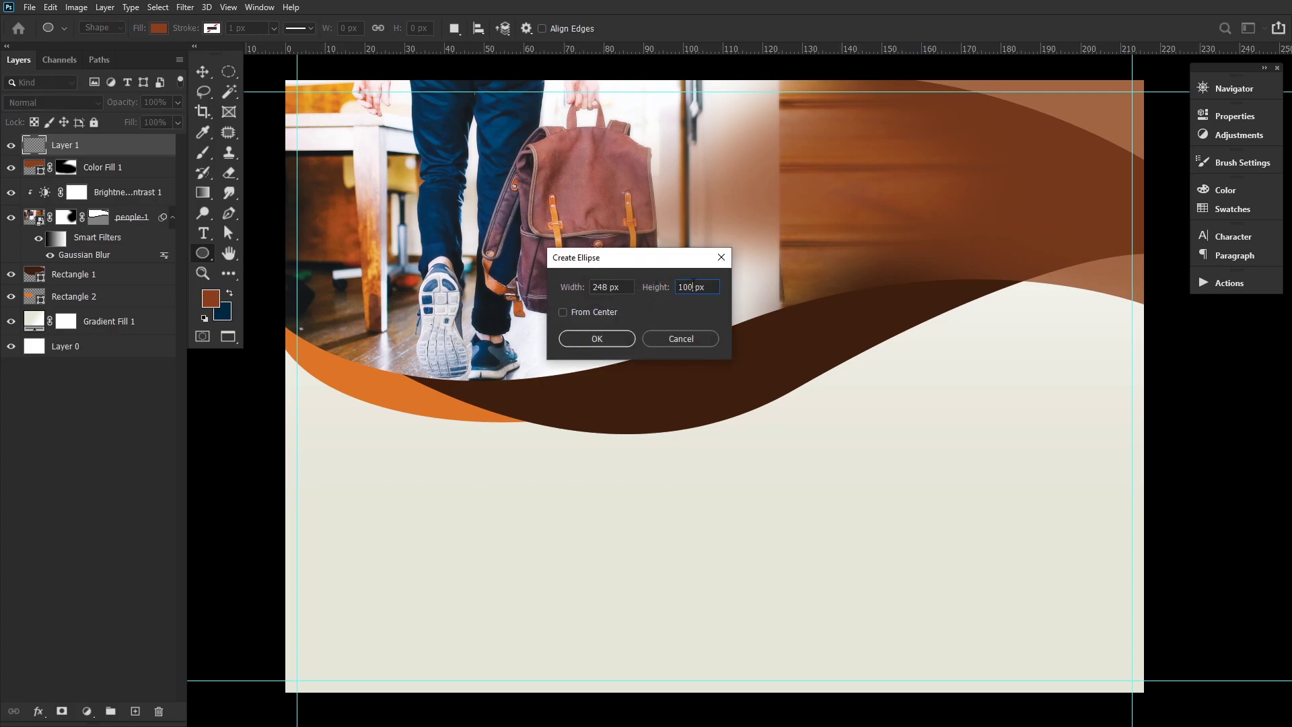
{"action": "double_click", "coordinate": [686, 286]}
{"action": "type", "text": "248"}
{"action": "left_click", "coordinate": [598, 338]}
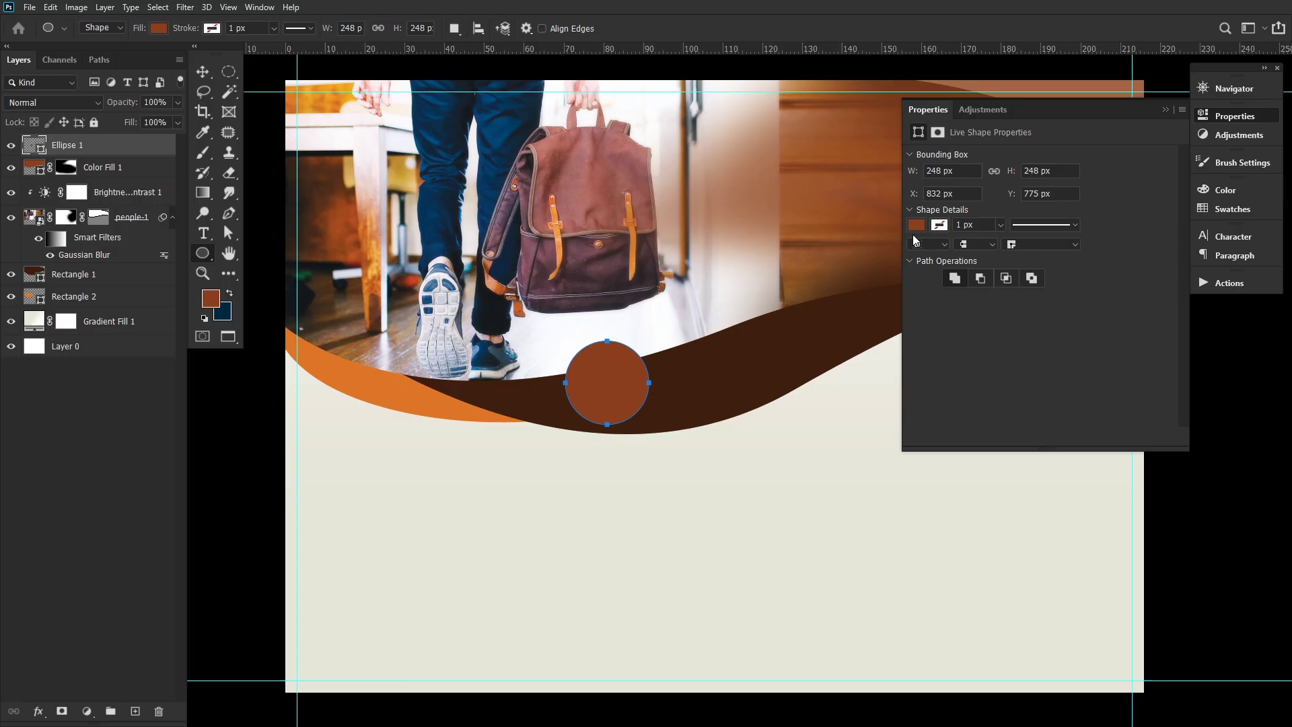
{"action": "left_click", "coordinate": [1223, 115]}
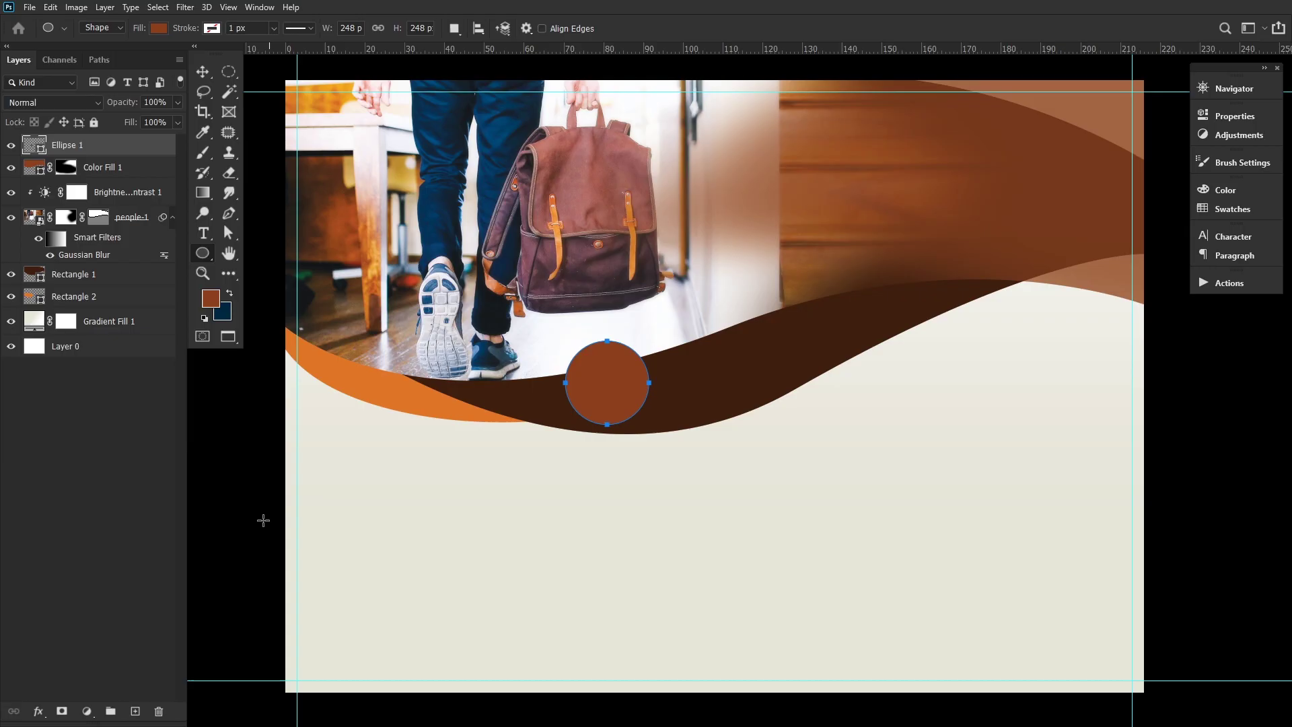
{"action": "left_click", "coordinate": [42, 712]}
{"action": "left_click", "coordinate": [68, 705]}
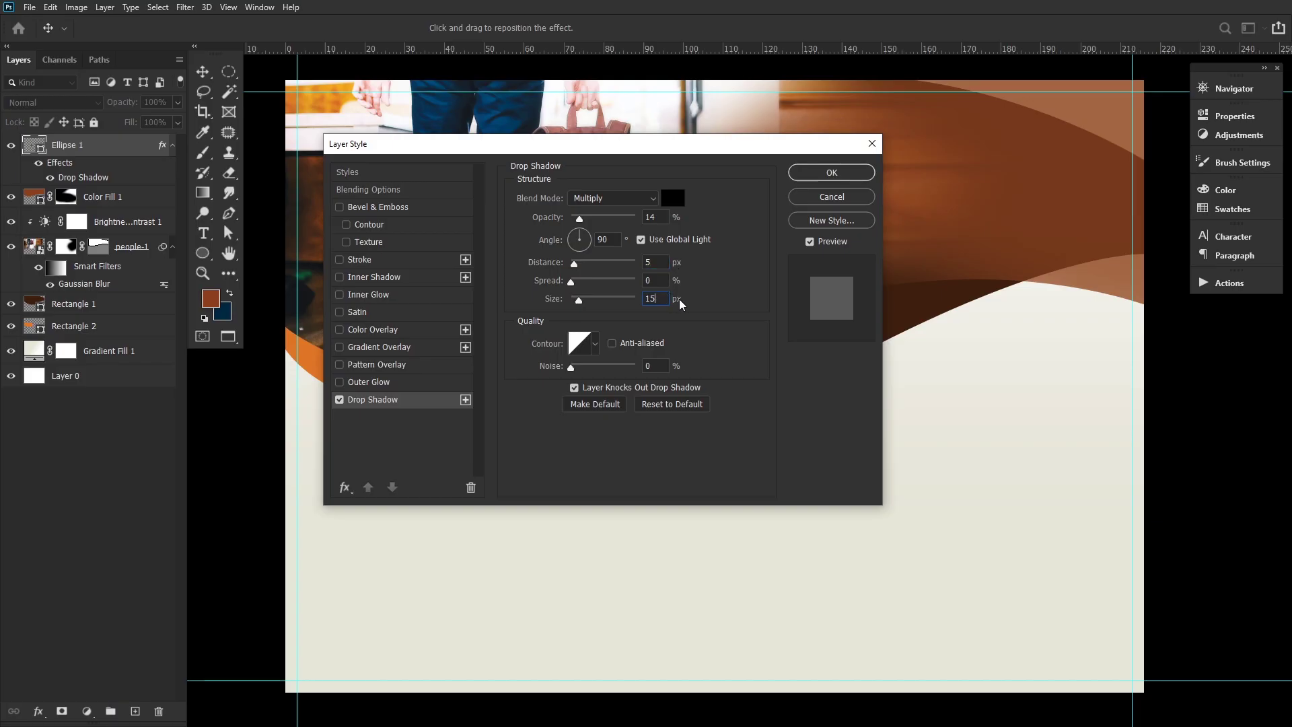
Finish the drop shadow at 15 px size, then create a 400 × 400 px circle
{"action": "type", "text": "15"}
{"action": "left_click", "coordinate": [830, 173]}
{"action": "left_click", "coordinate": [531, 370]}
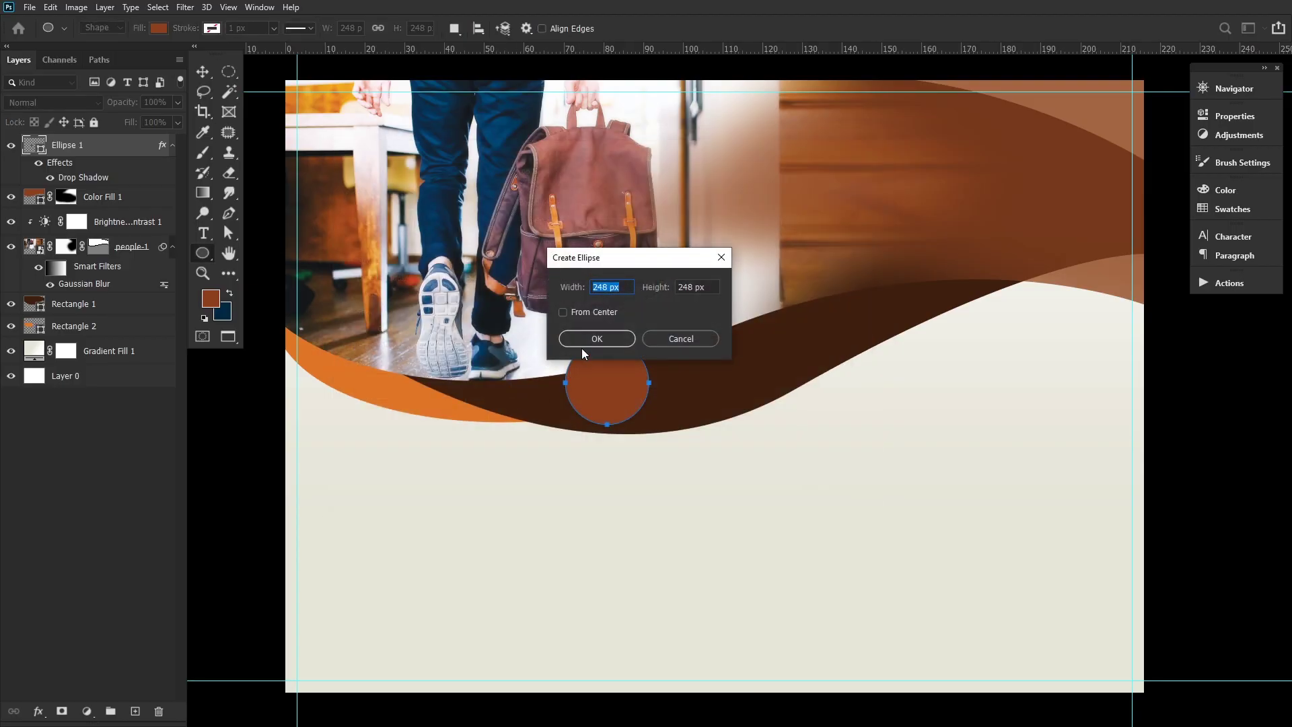
{"action": "type", "text": "400"}
{"action": "key", "text": "Tab"}
{"action": "type", "text": "400"}
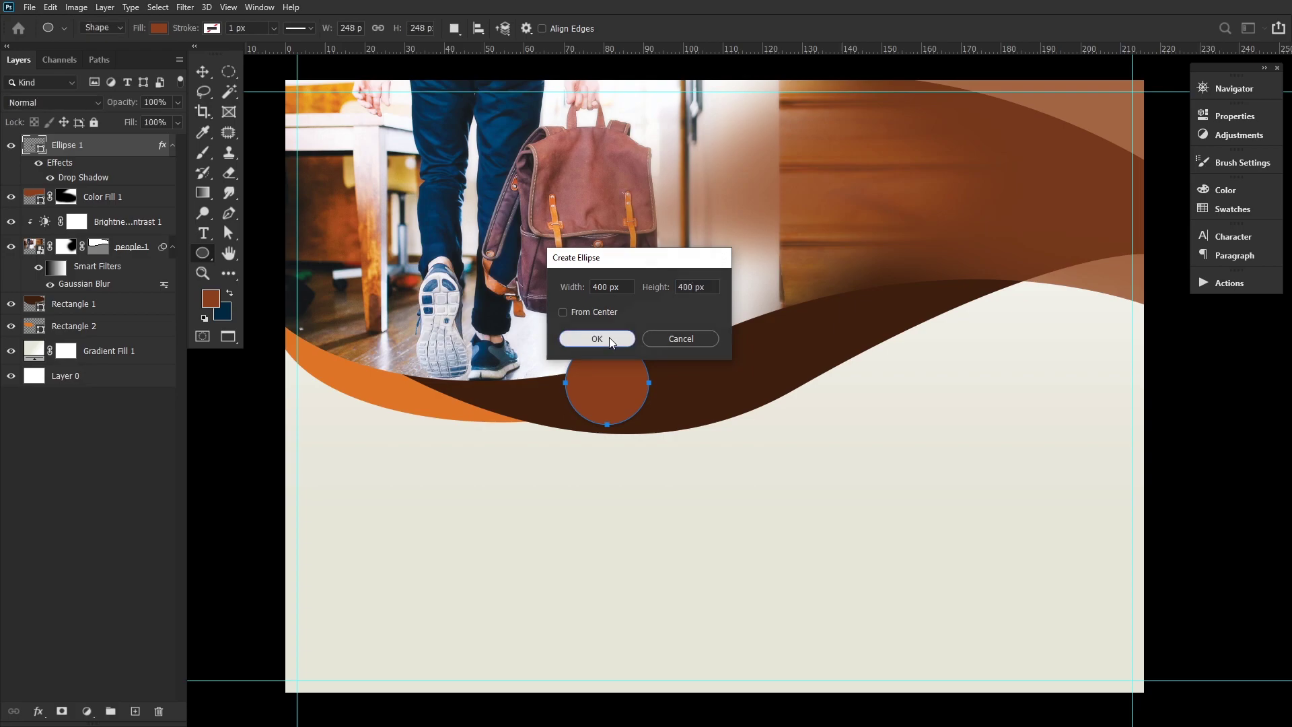
{"action": "left_click", "coordinate": [608, 337]}
Fill the 400 px circle dark navy and copy Ellipse 1's drop shadow onto it
{"action": "left_click", "coordinate": [915, 225]}
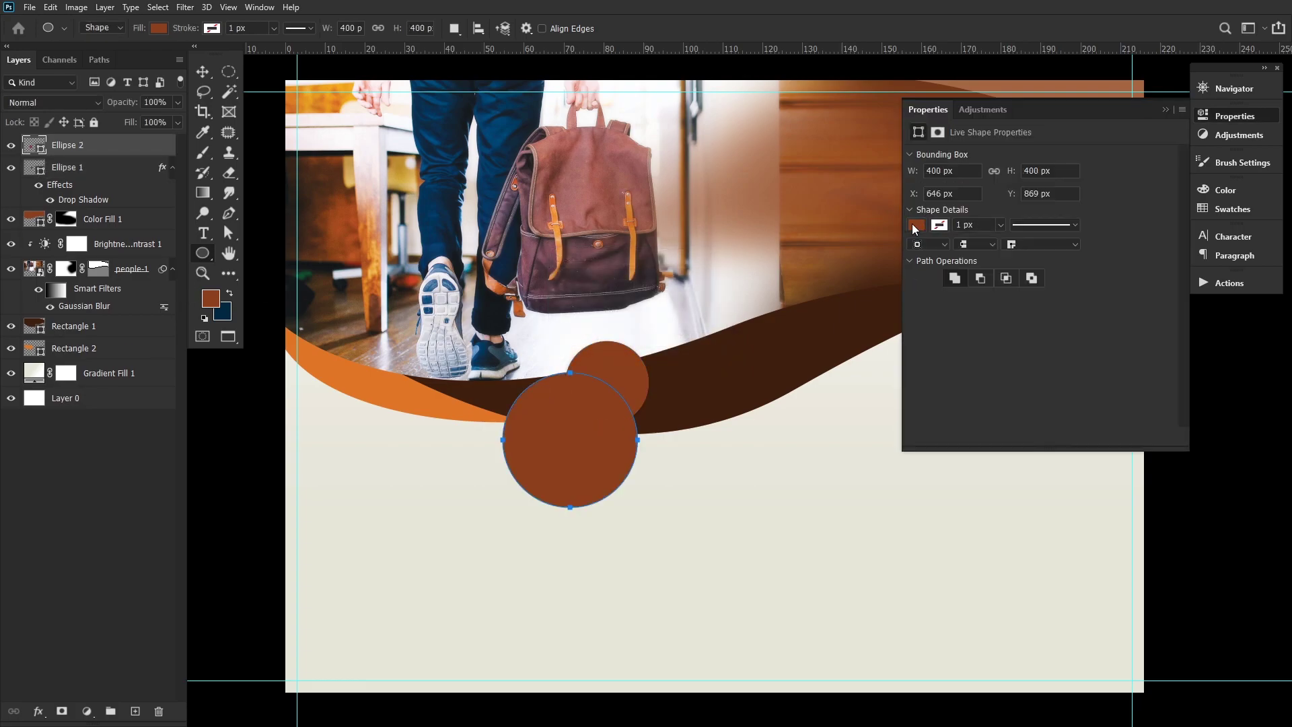
{"action": "left_click", "coordinate": [914, 227]}
{"action": "left_click", "coordinate": [934, 302]}
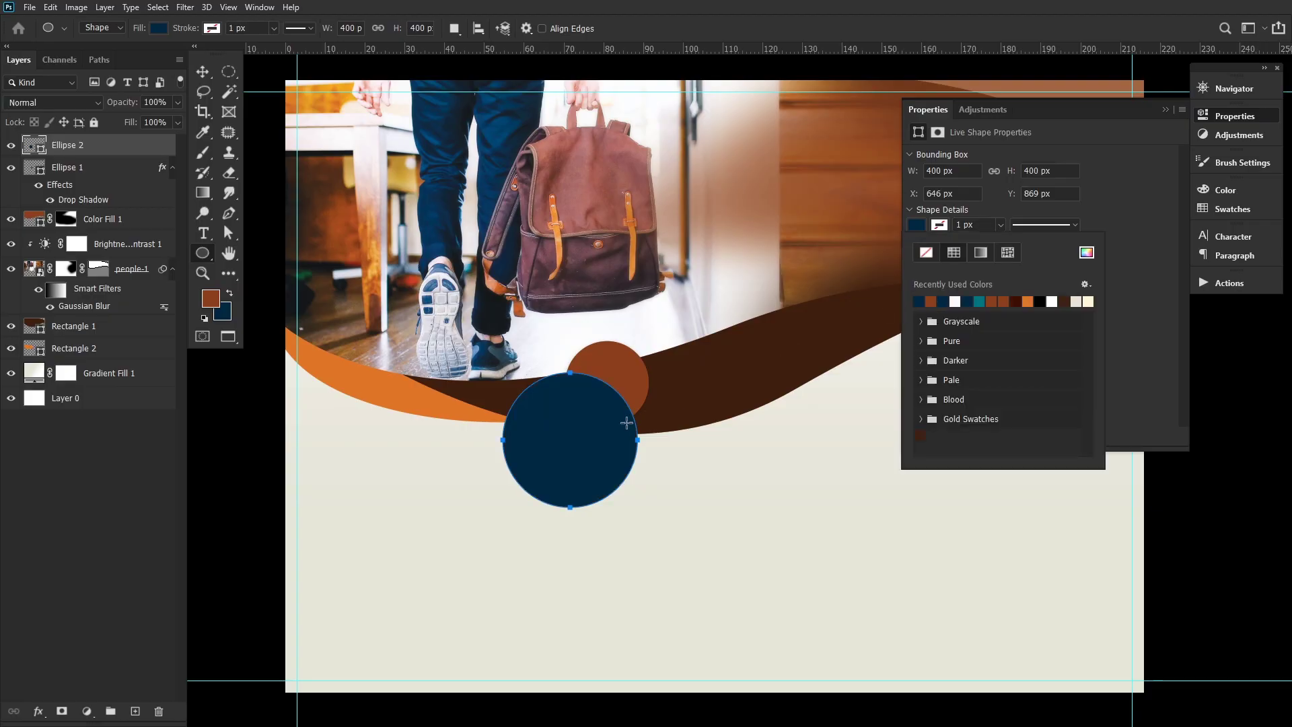
{"action": "left_click", "coordinate": [1234, 116]}
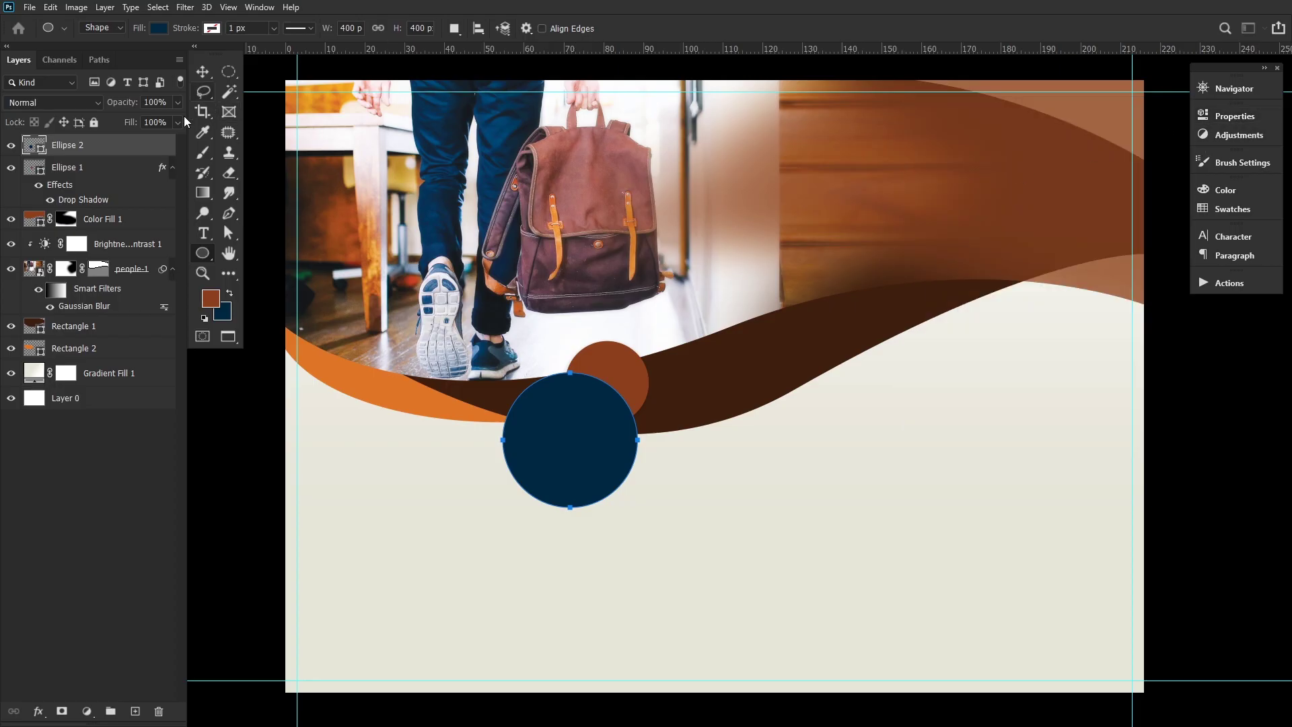
{"action": "left_click", "coordinate": [98, 201]}
{"action": "left_click_drag", "start_coordinate": [100, 205], "coordinate": [101, 245]}
{"action": "left_click", "coordinate": [109, 147]}
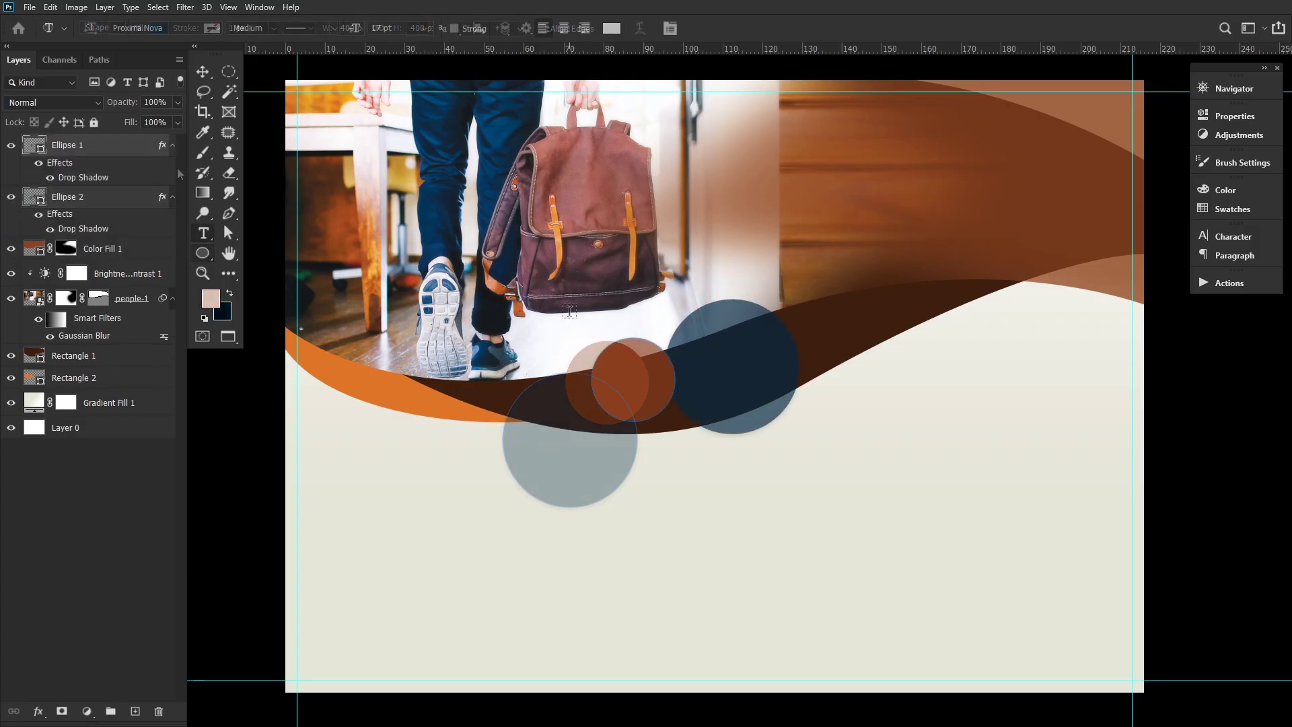
Add white '$45' text onto the brown circle and nudge the '20%' text slightly upward
{"action": "left_click", "coordinate": [570, 312]}
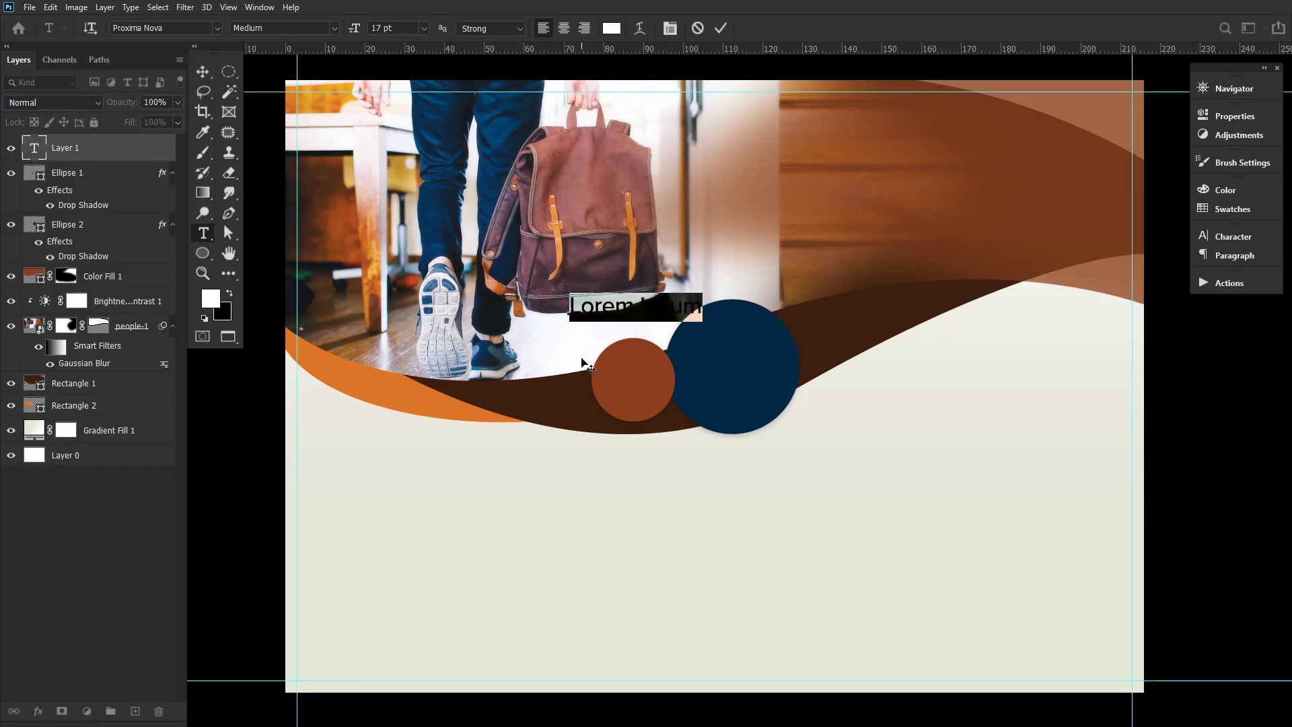
{"action": "type", "text": "45"}
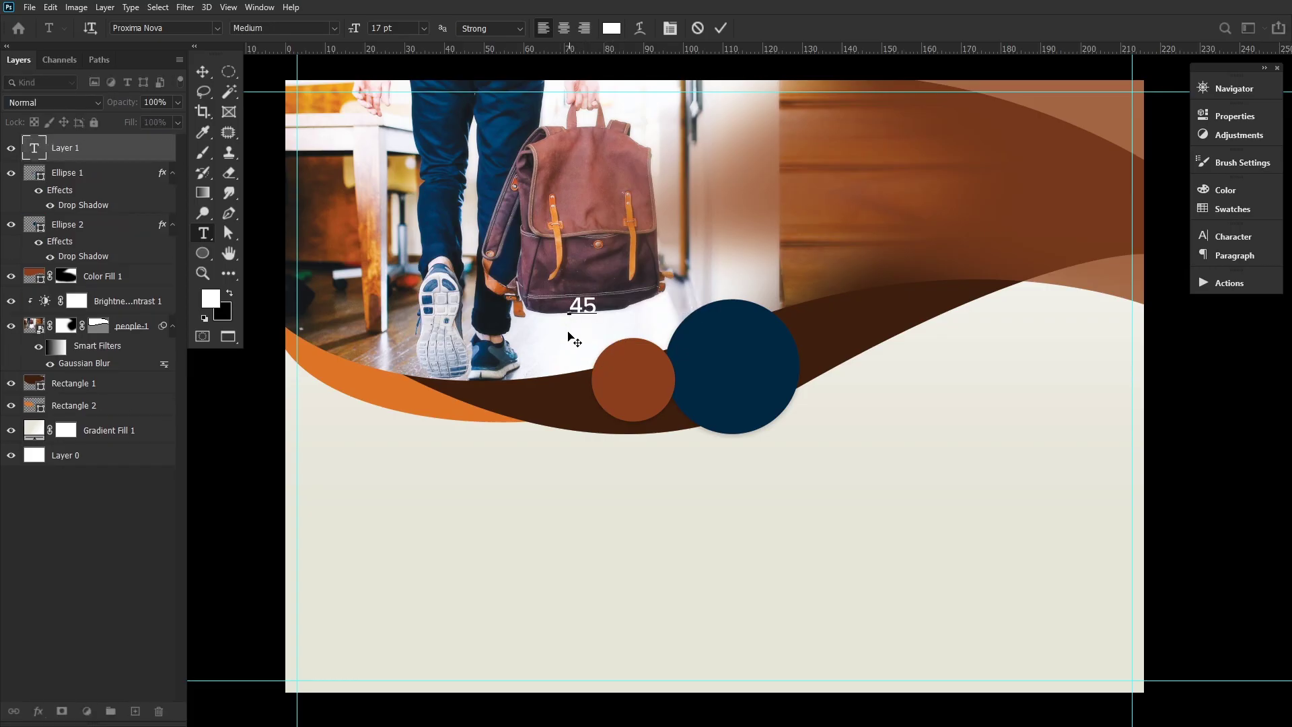
{"action": "type", "text": "$"}
{"action": "left_click", "coordinate": [203, 71]}
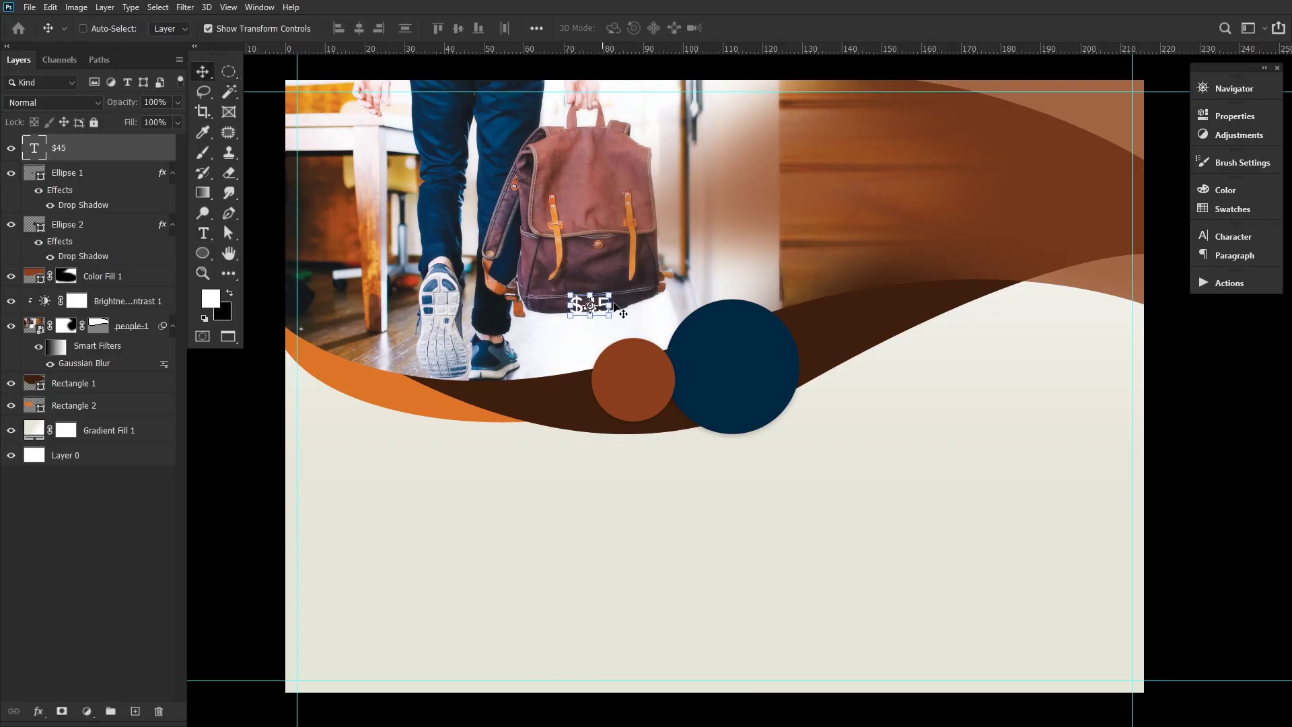
{"action": "left_click_drag", "start_coordinate": [603, 304], "coordinate": [664, 332]}
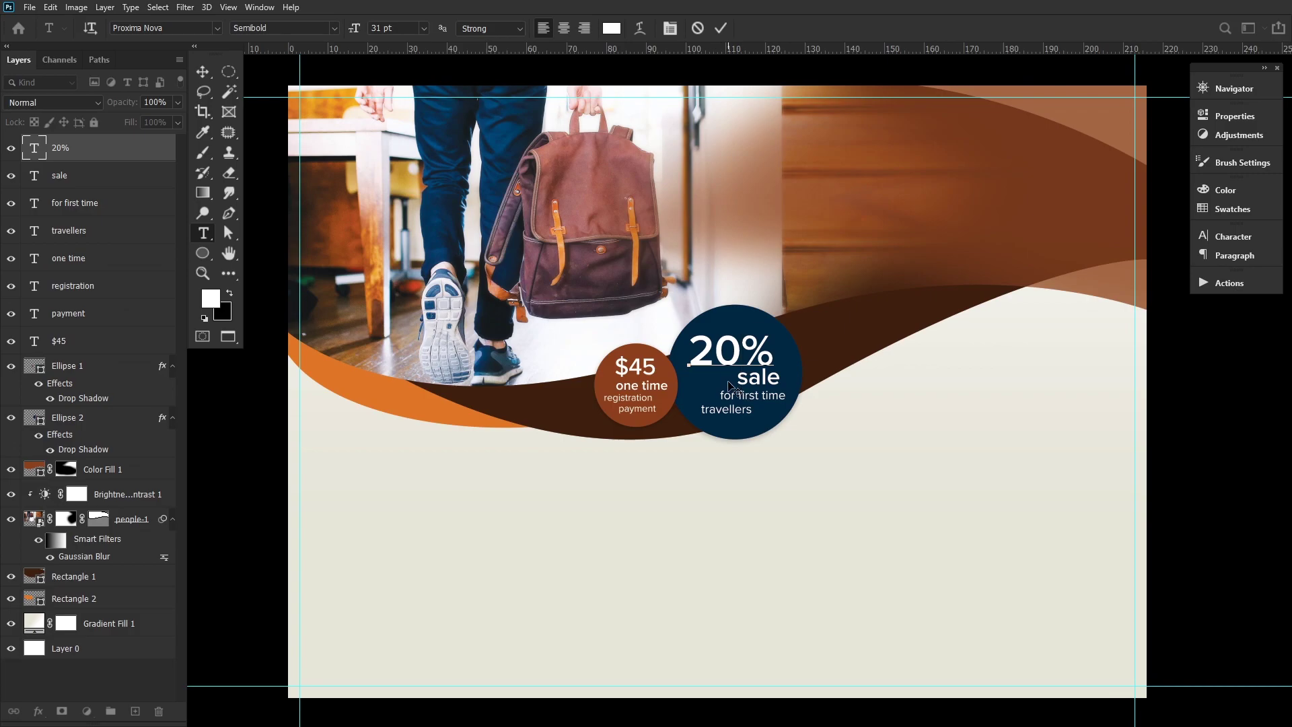
{"action": "left_click", "coordinate": [720, 29]}
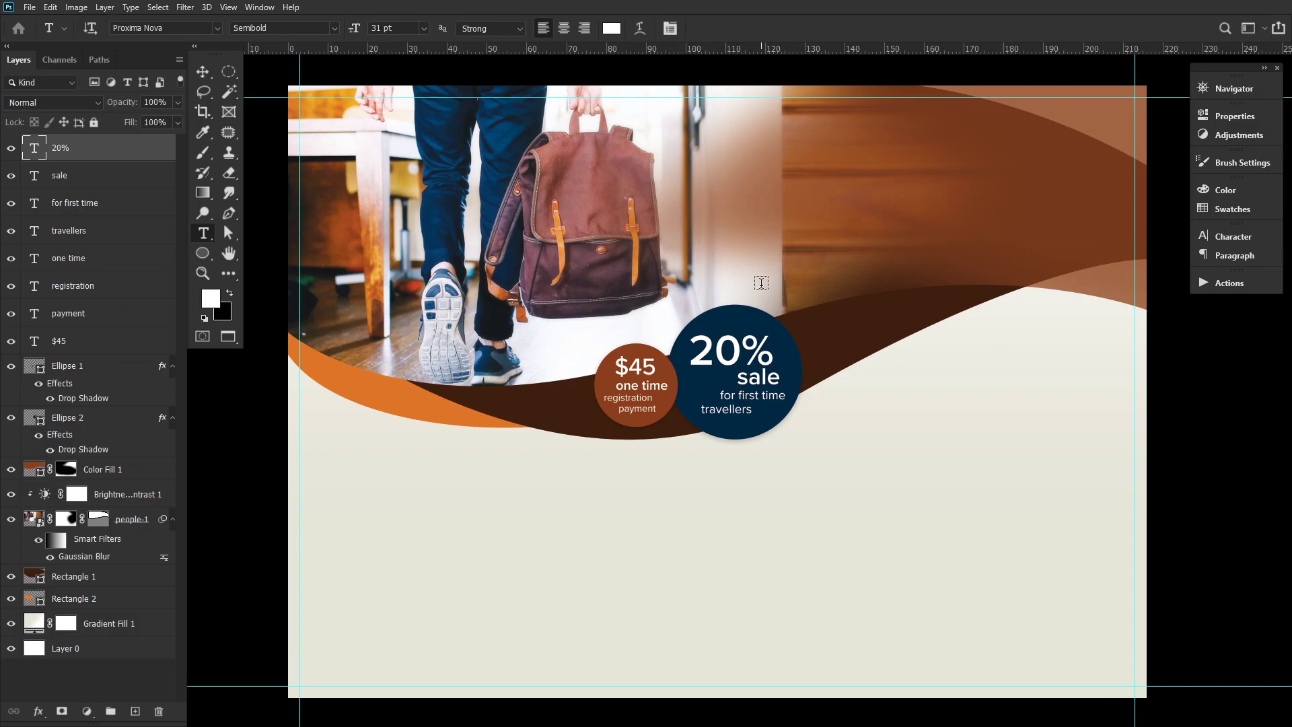
{"action": "left_click", "coordinate": [203, 74]}
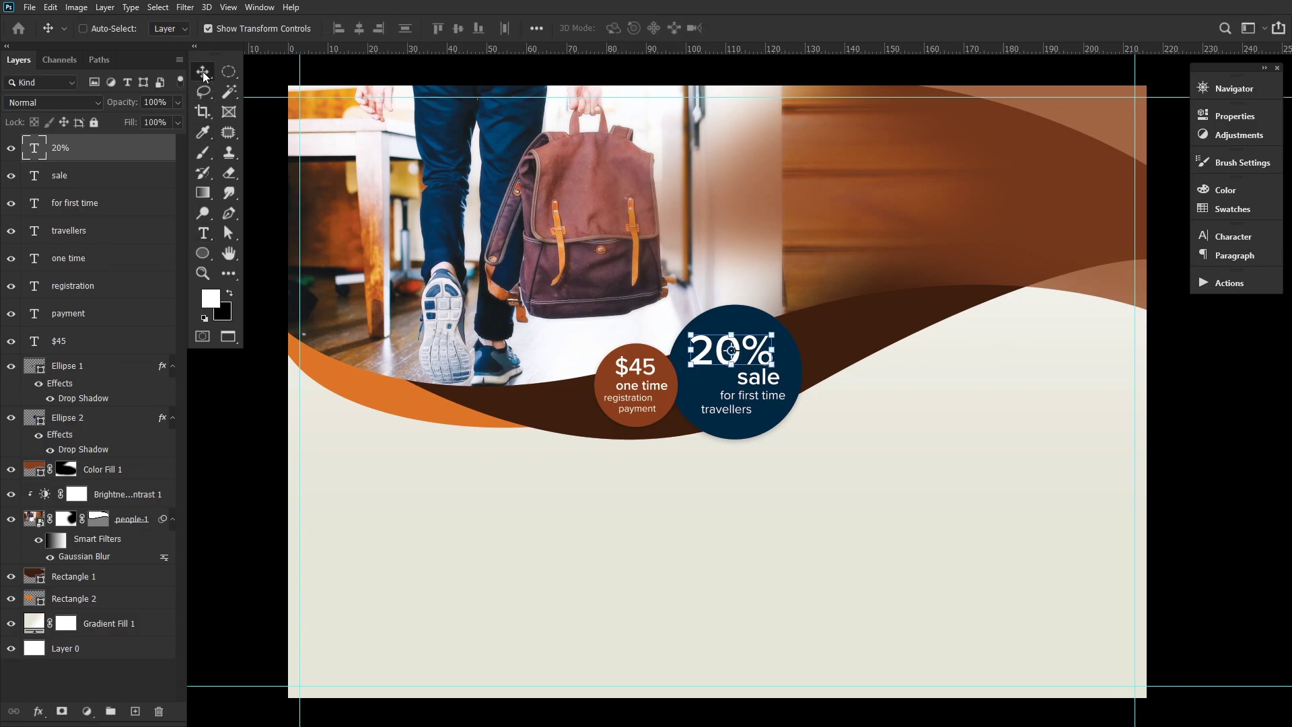
{"action": "left_click_drag", "start_coordinate": [750, 359], "coordinate": [753, 355]}
{"action": "left_click", "coordinate": [229, 253]}
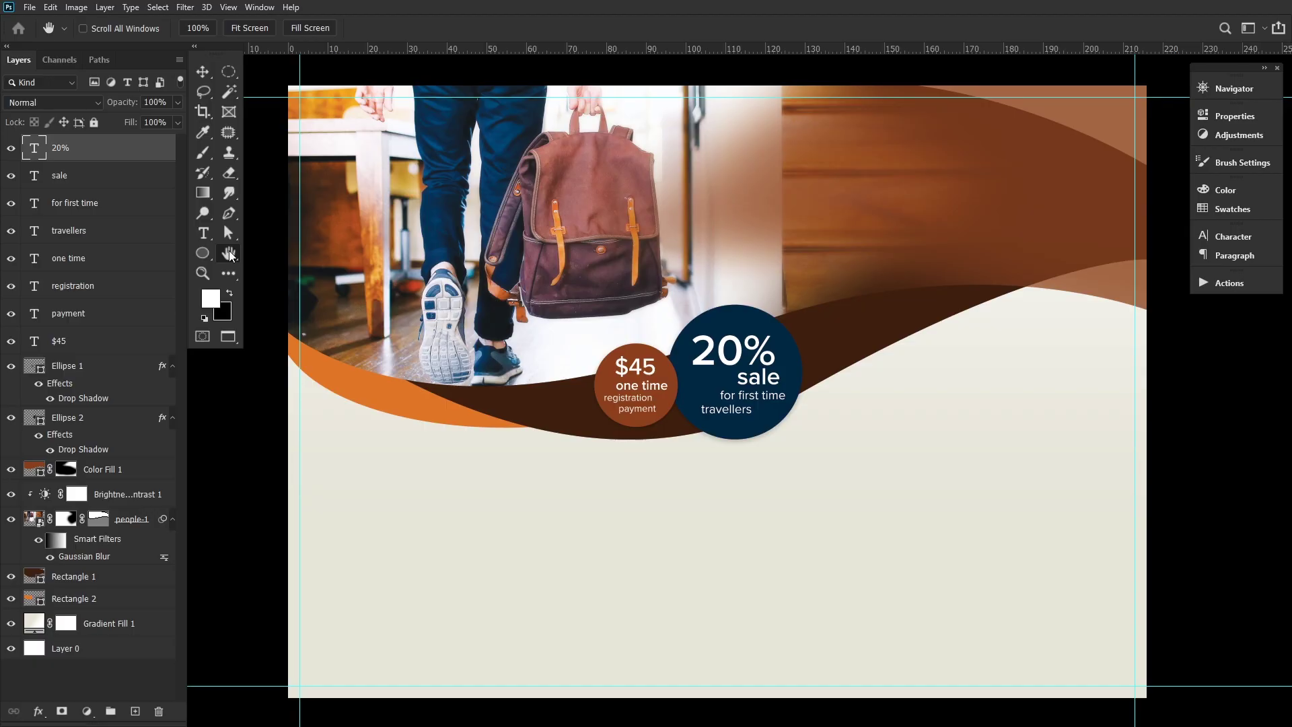
Type the headline 'Travel around the world!' on the header photo in Light weight
{"action": "left_click", "coordinate": [202, 233]}
{"action": "left_click", "coordinate": [635, 170]}
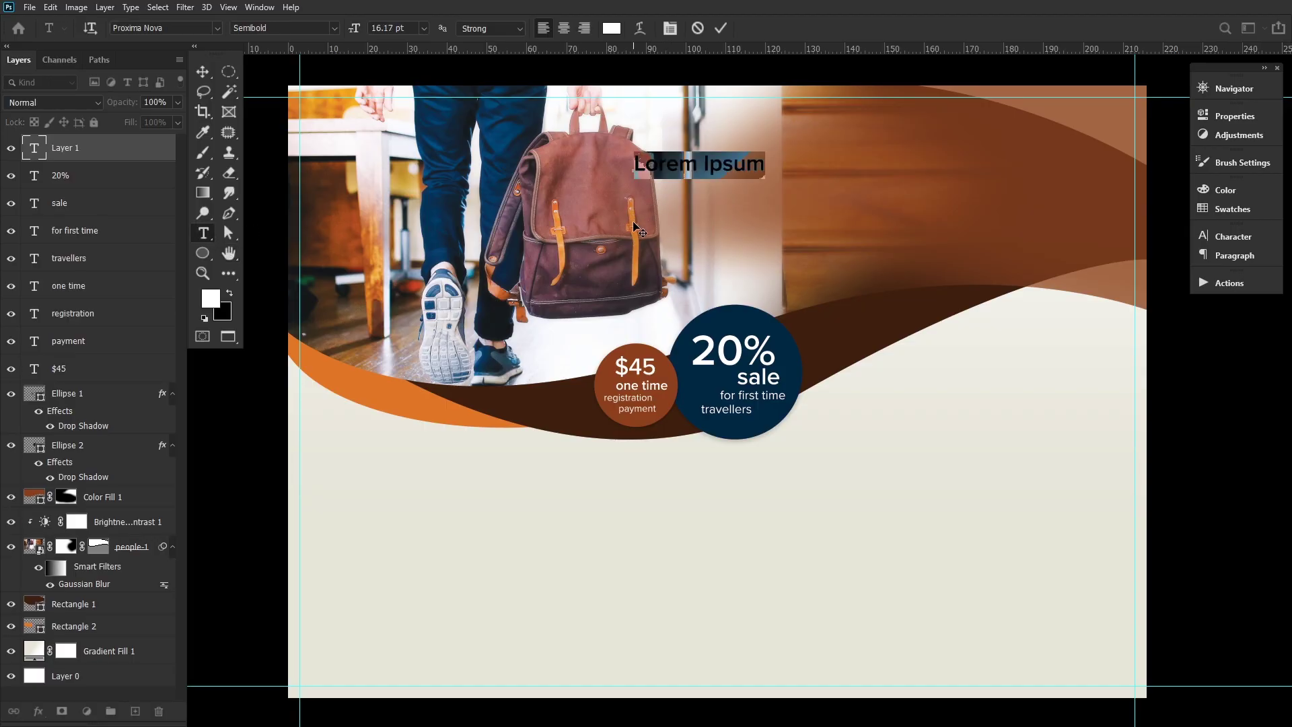
{"action": "type", "text": "Travel"}
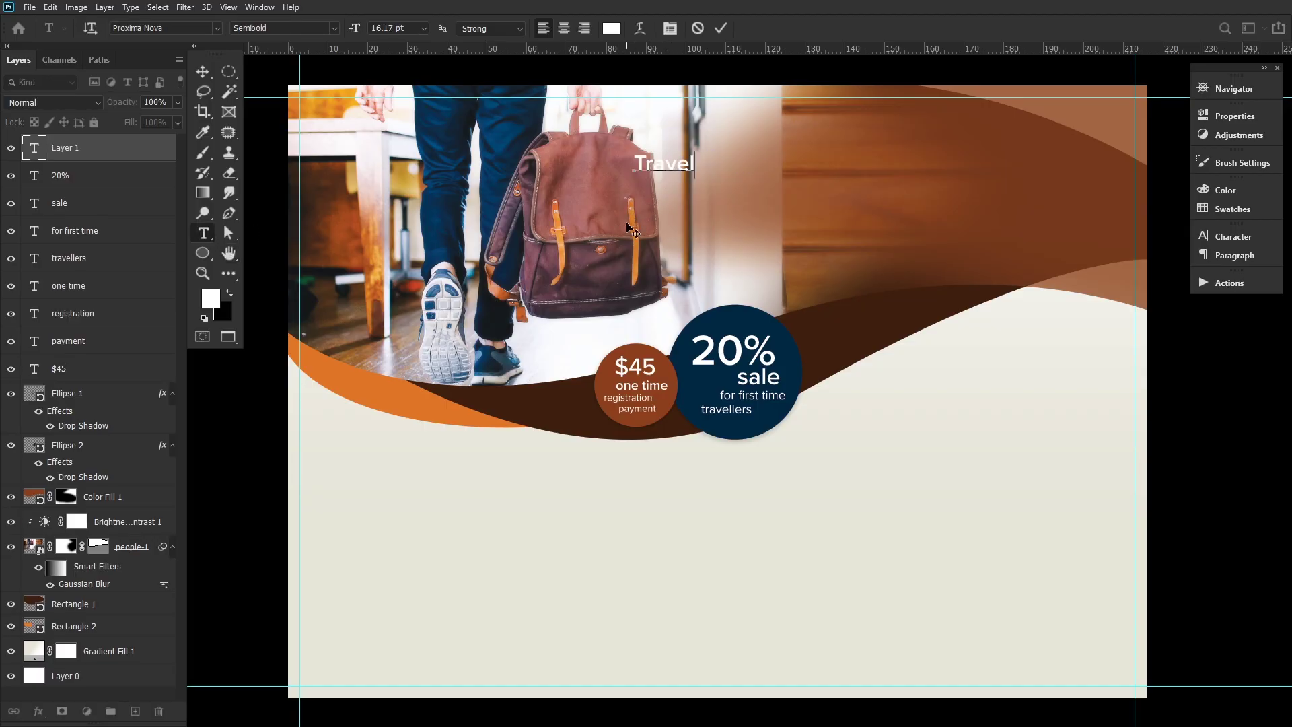
{"action": "type", "text": " around the "}
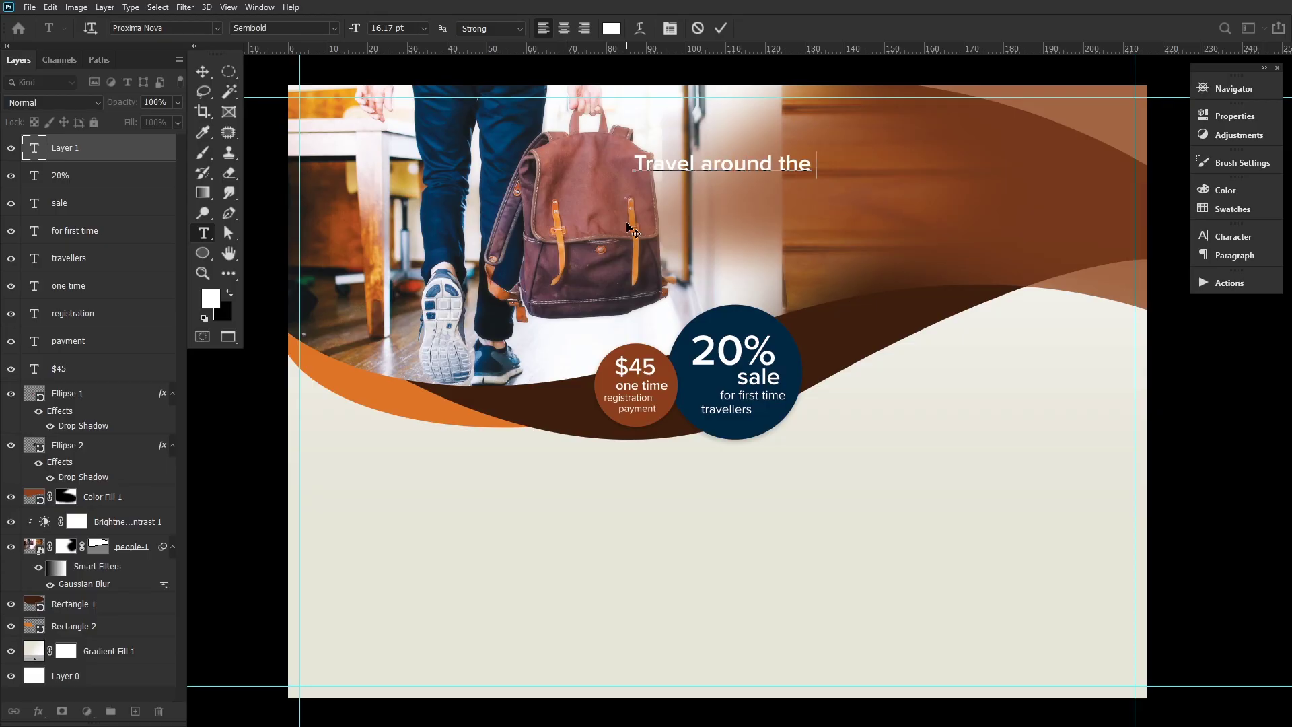
{"action": "type", "text": "world!"}
{"action": "key", "text": "ctrl+a"}
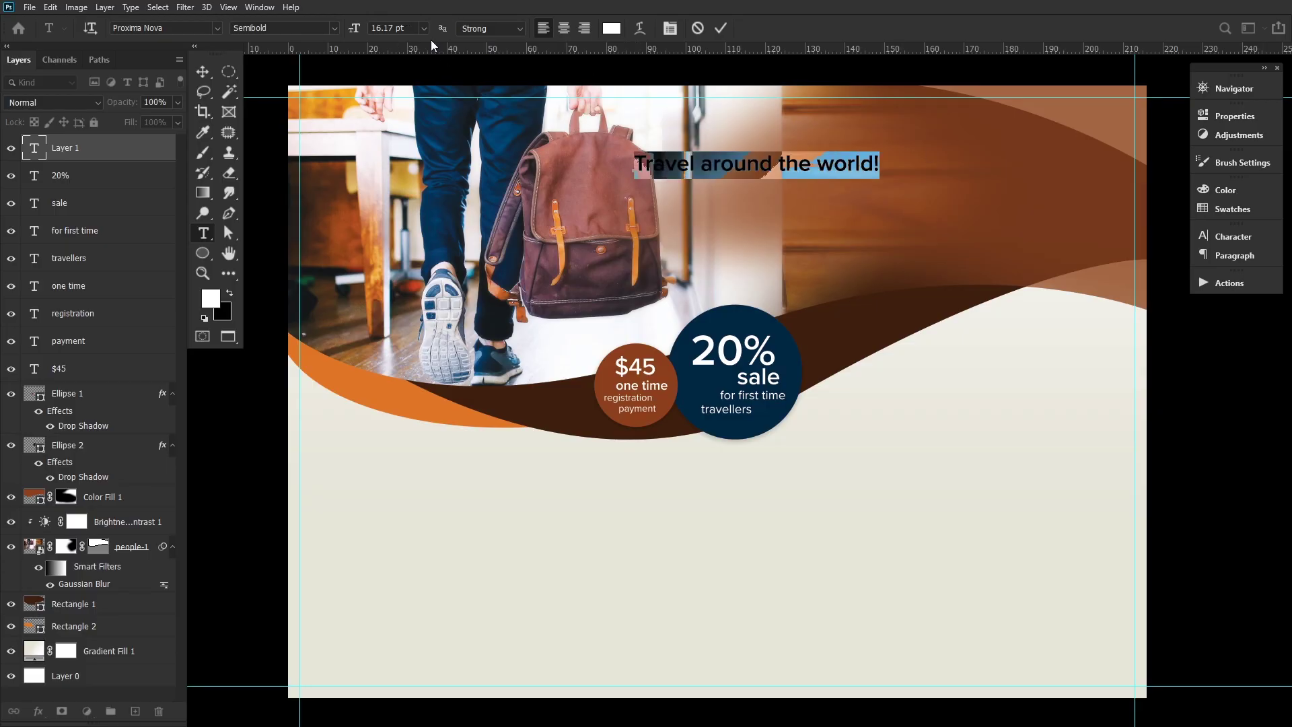
{"action": "left_click", "coordinate": [336, 27]}
{"action": "left_click", "coordinate": [255, 68]}
Enlarge 'around the world' to 24.17 pt Light and remove the trailing exclamation mark
{"action": "left_click", "coordinate": [340, 28]}
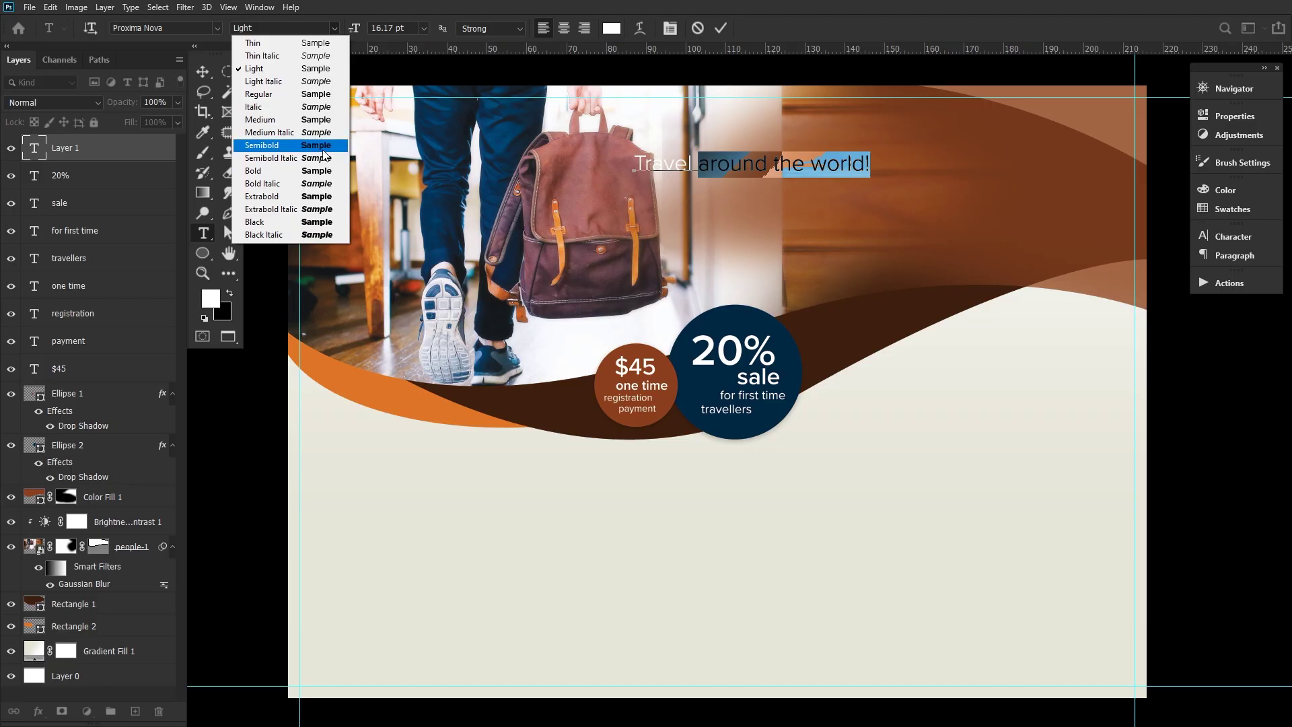
{"action": "left_click", "coordinate": [324, 155]}
{"action": "left_click_drag", "start_coordinate": [355, 27], "coordinate": [368, 29]}
{"action": "left_click", "coordinate": [336, 28]}
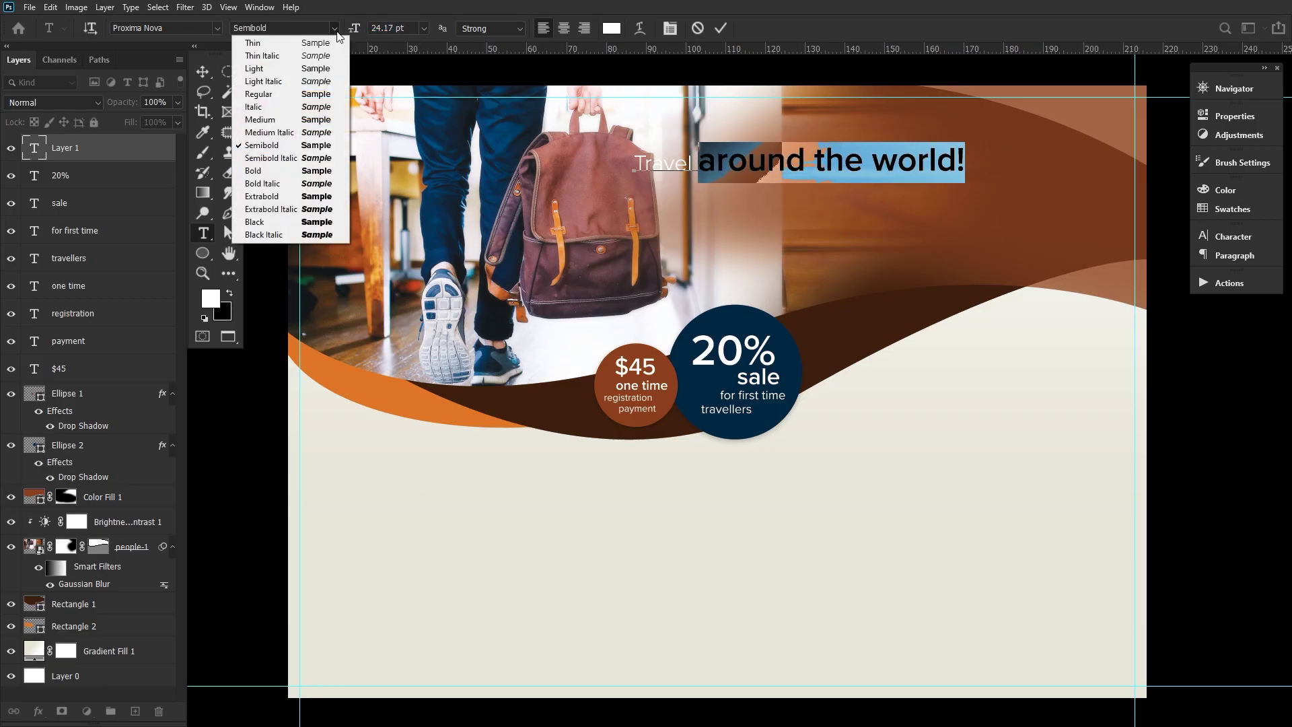
{"action": "left_click", "coordinate": [254, 68]}
{"action": "key", "text": "End"}
{"action": "key", "text": "BackSpace"}
{"action": "left_click", "coordinate": [722, 29]}
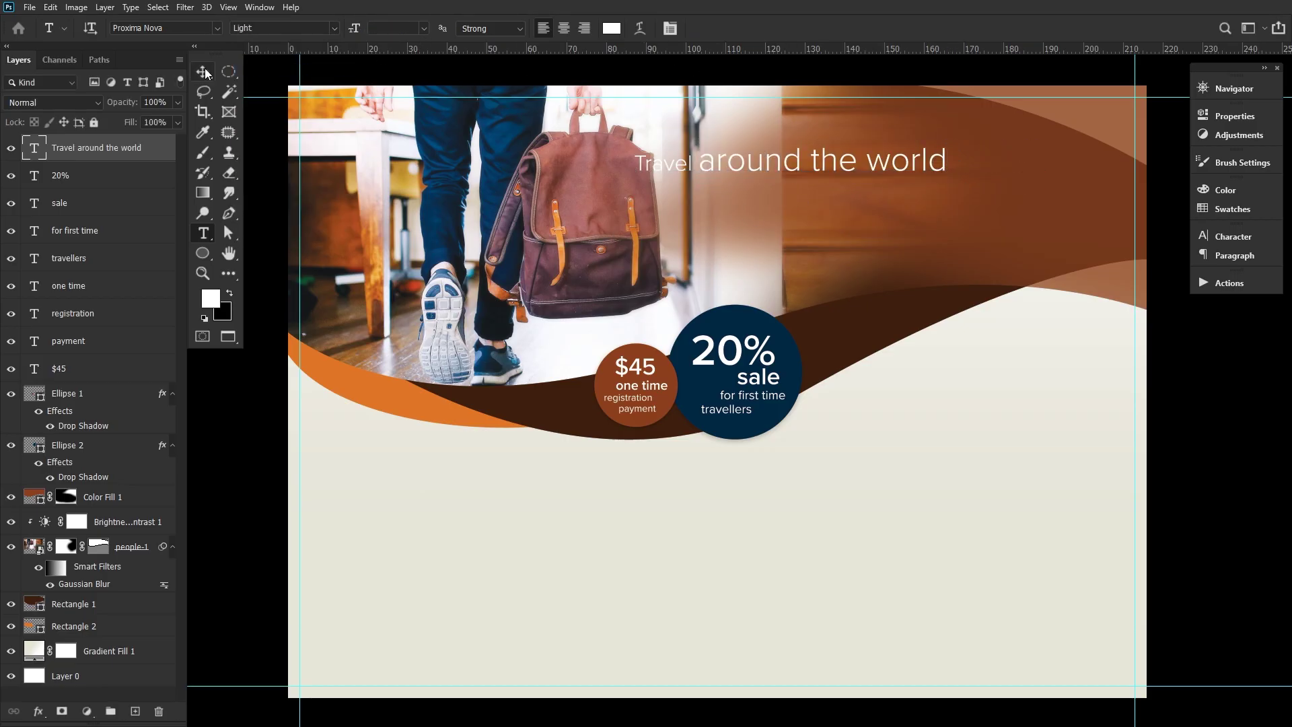
{"action": "left_click", "coordinate": [205, 73]}
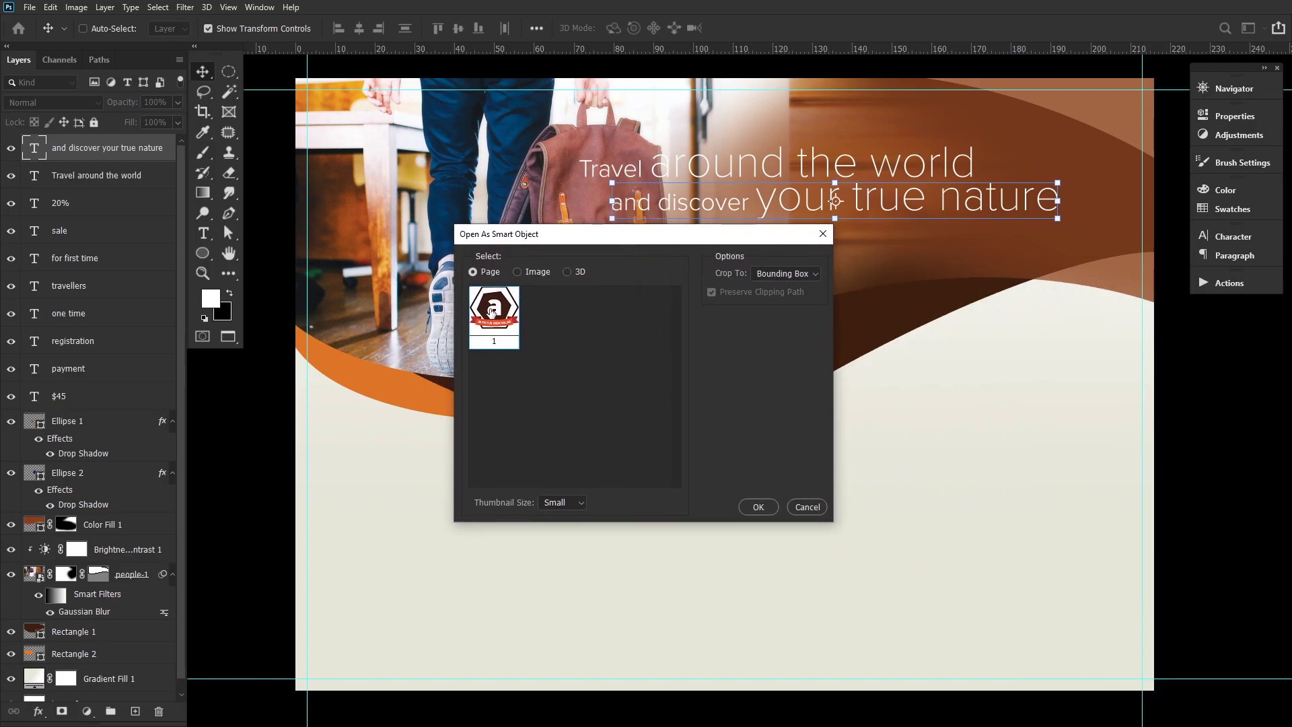
Place the acme-travel-logo at about 14% in the top-right and copy the circle's drop shadow onto it
{"action": "left_click", "coordinate": [764, 509]}
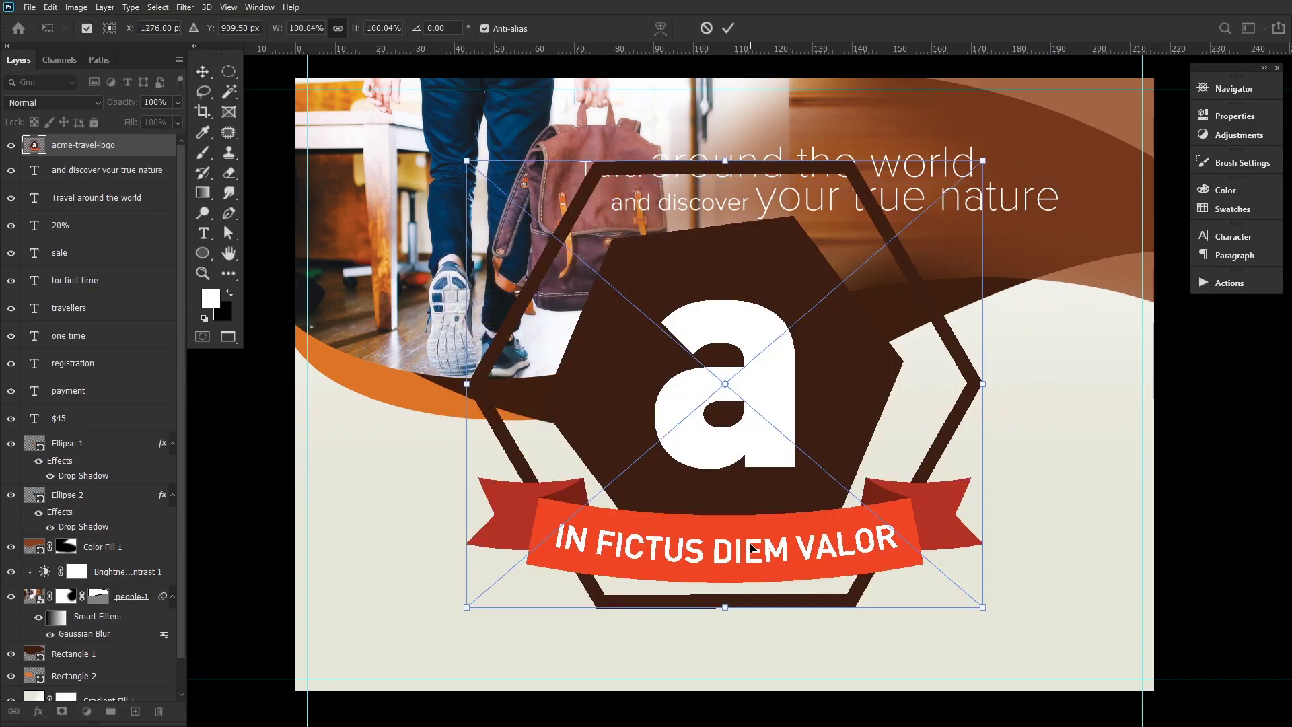
{"action": "left_click_drag", "start_coordinate": [983, 608], "coordinate": [1117, 137]}
{"action": "left_click", "coordinate": [728, 29]}
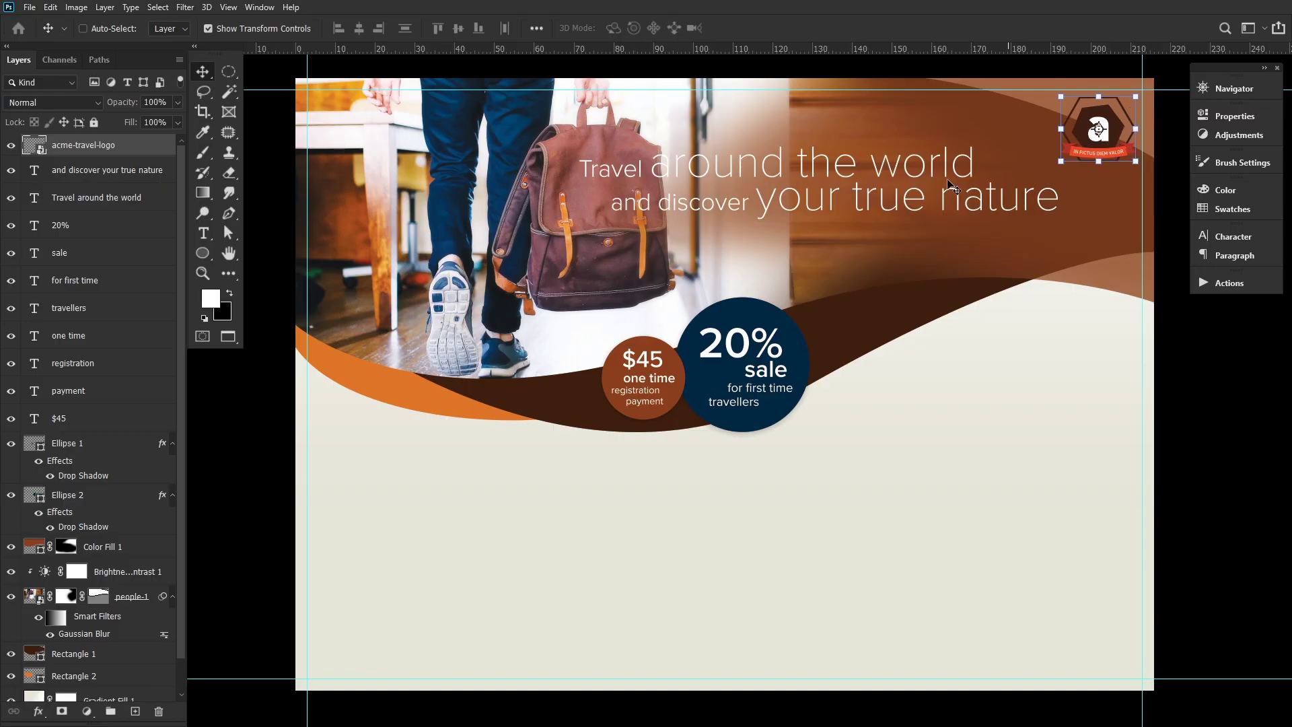
{"action": "left_click_drag", "start_coordinate": [100, 529], "coordinate": [125, 148]}
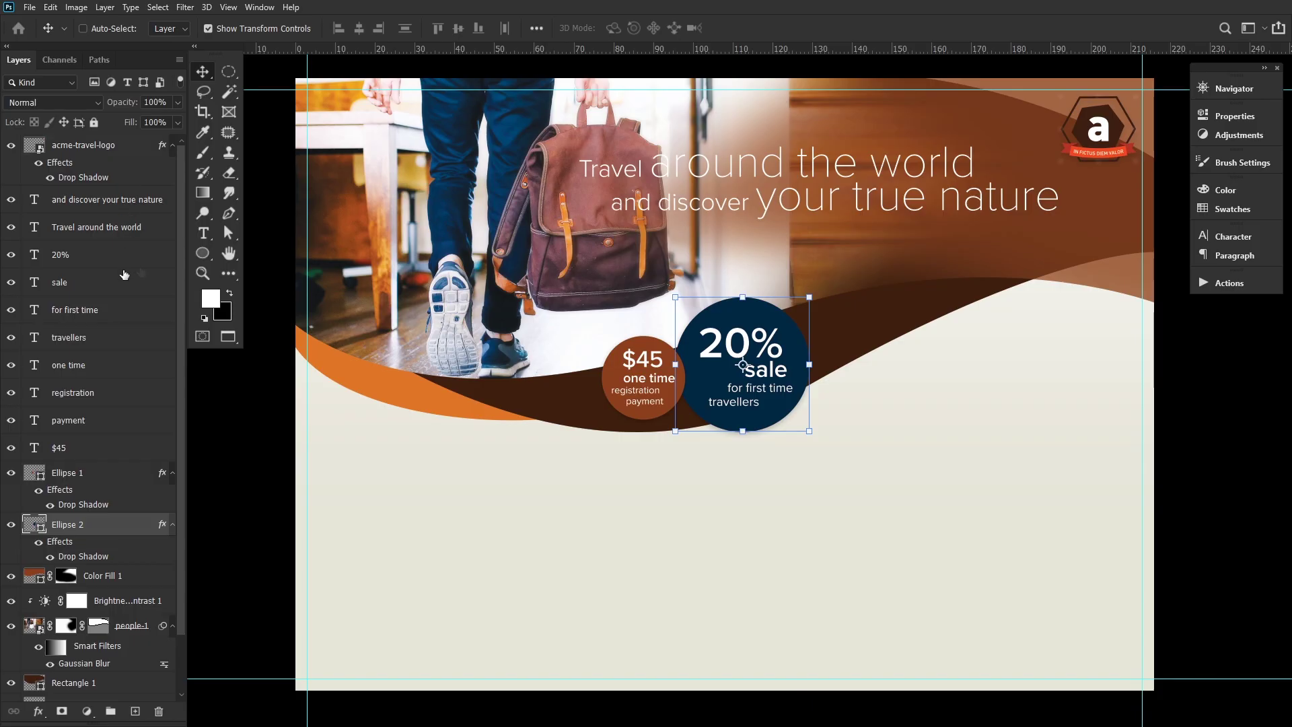
Create a 60 × 28 mm rectangle below the wavy header
{"action": "left_click", "coordinate": [203, 253]}
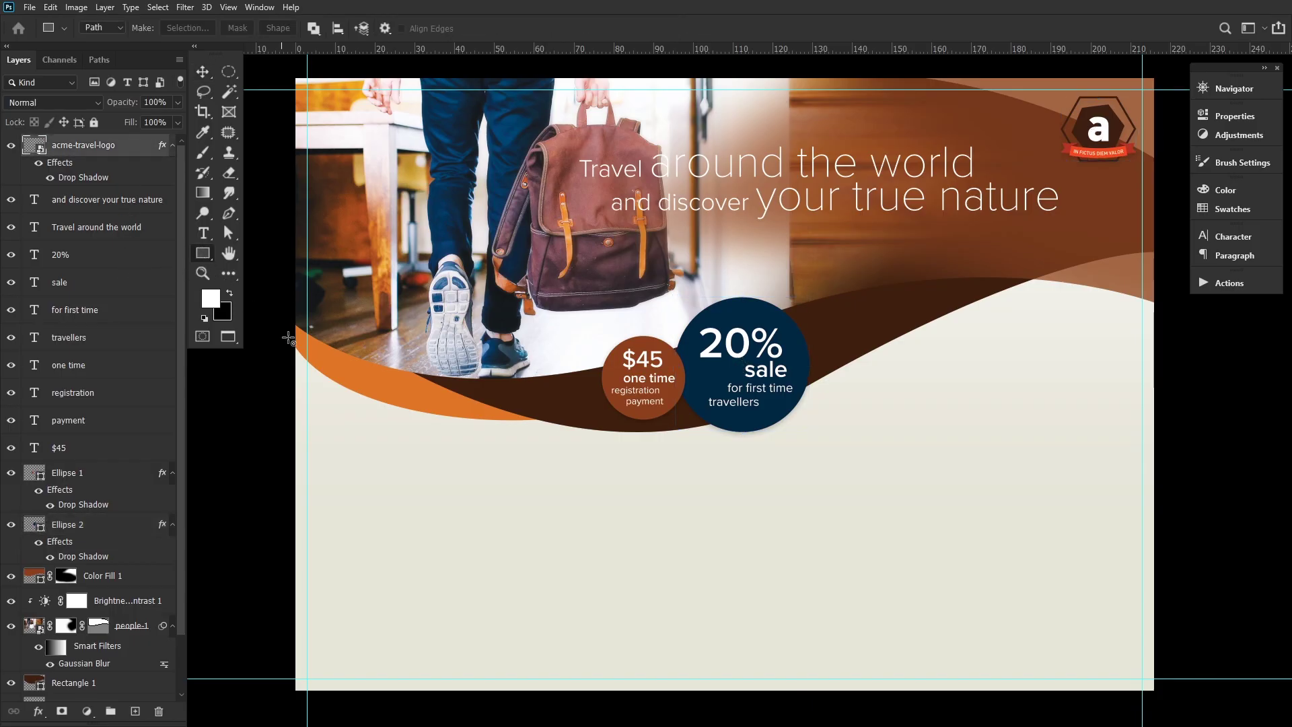
{"action": "left_click", "coordinate": [452, 401]}
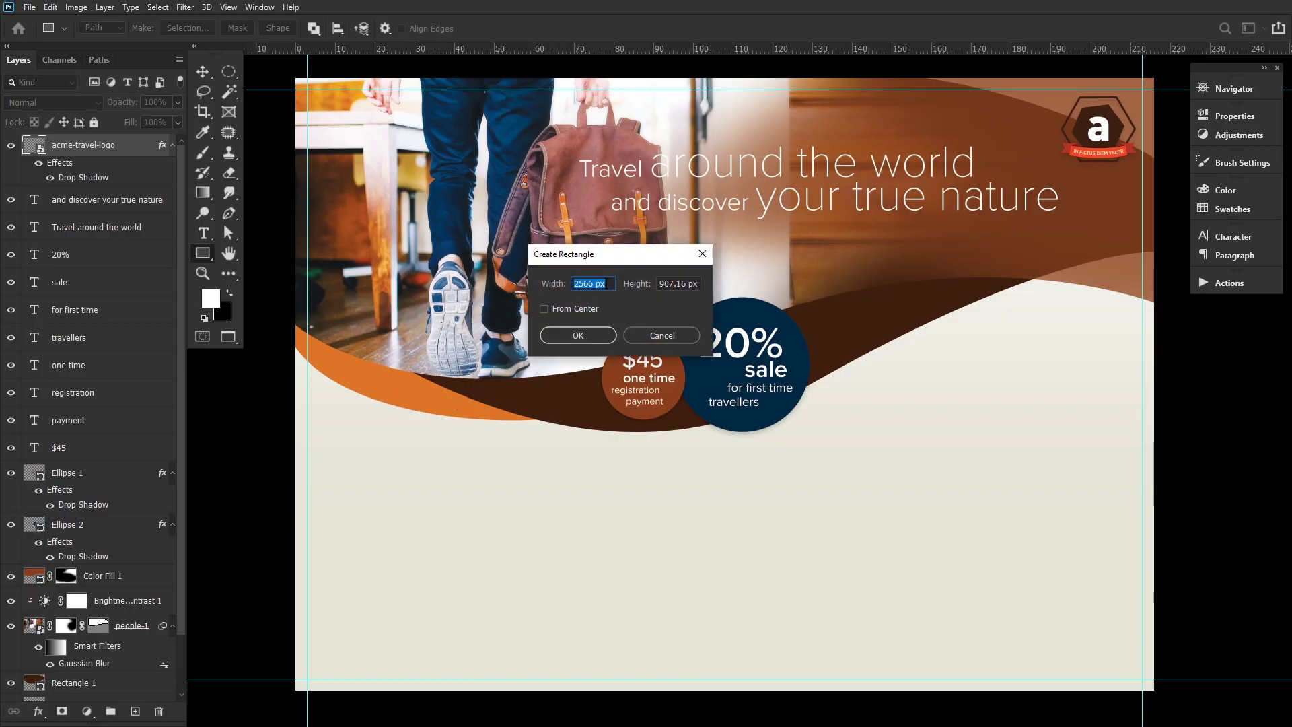
{"action": "type", "text": "60"}
{"action": "left_click", "coordinate": [676, 283]}
{"action": "double_click", "coordinate": [676, 283]}
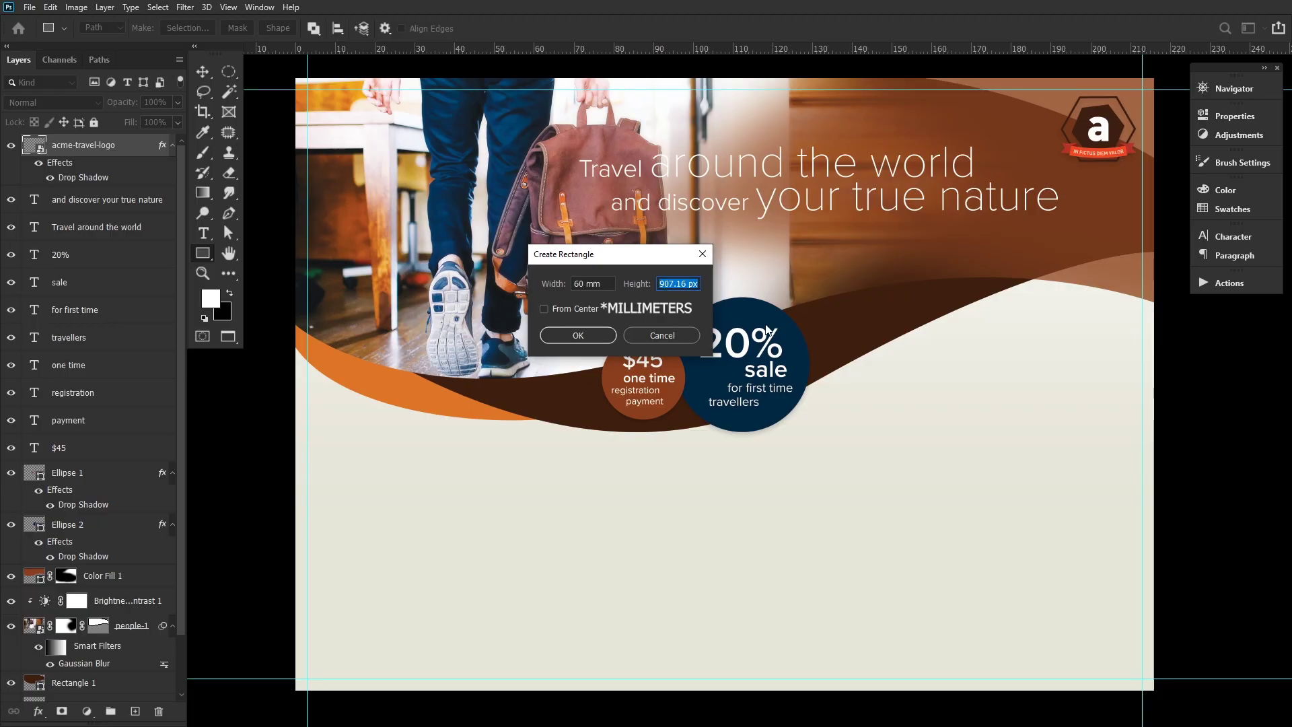
{"action": "type", "text": "28 mm"}
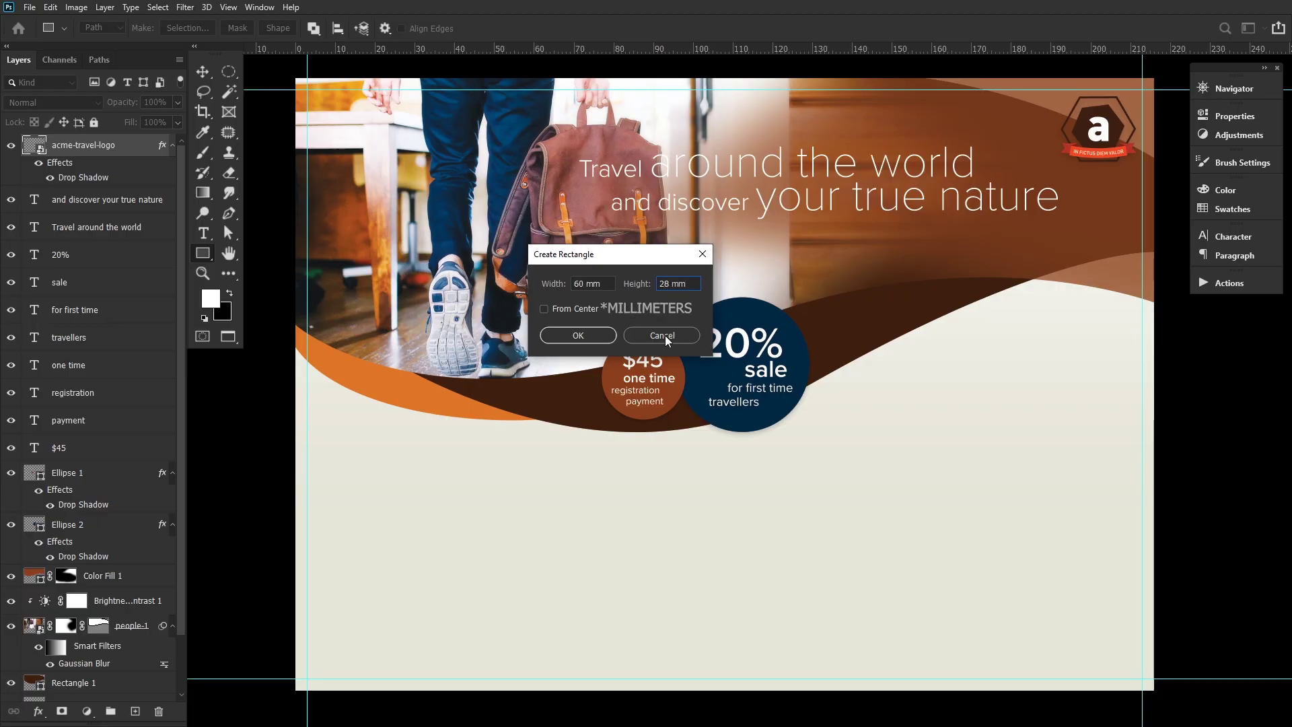
{"action": "left_click", "coordinate": [596, 333]}
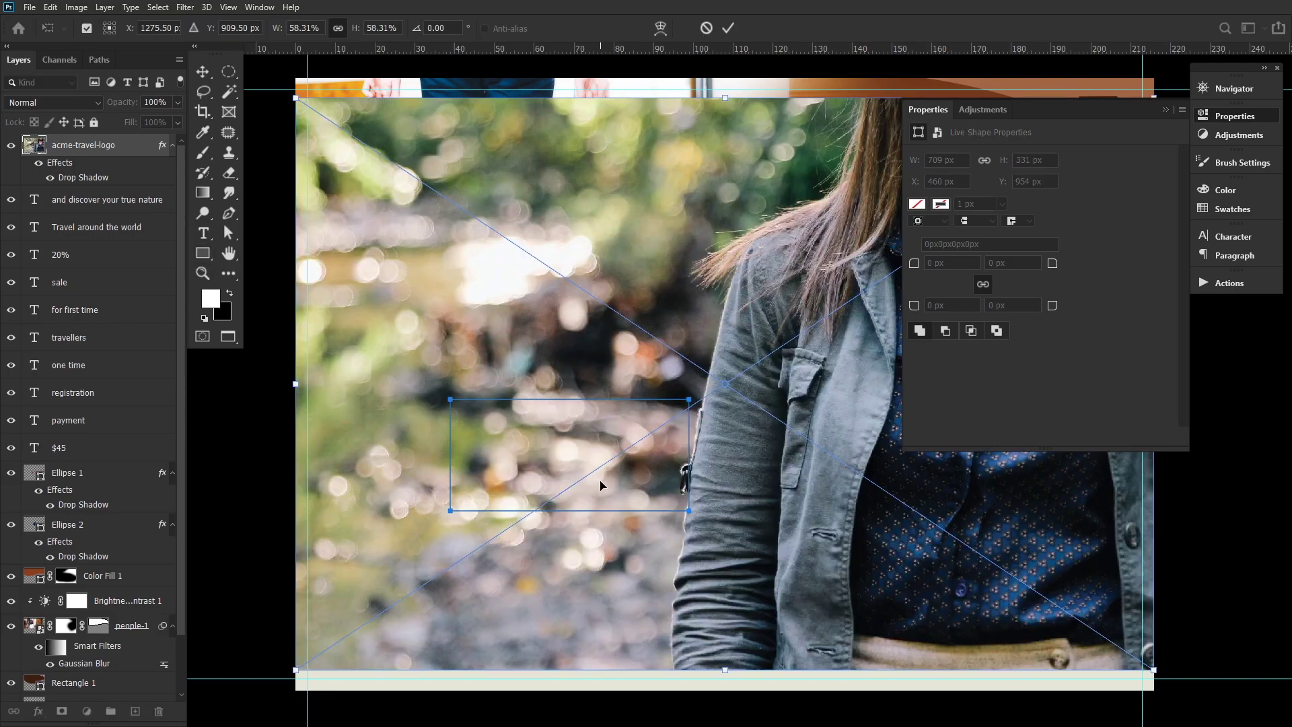
Scale the people-11 woman photo to 16.51% over the rectangle and mask it to that shape
{"action": "left_click_drag", "start_coordinate": [297, 99], "coordinate": [866, 491]}
{"action": "left_click_drag", "start_coordinate": [946, 575], "coordinate": [528, 482]}
{"action": "left_click_drag", "start_coordinate": [737, 587], "coordinate": [697, 551]}
{"action": "key", "text": "u"}
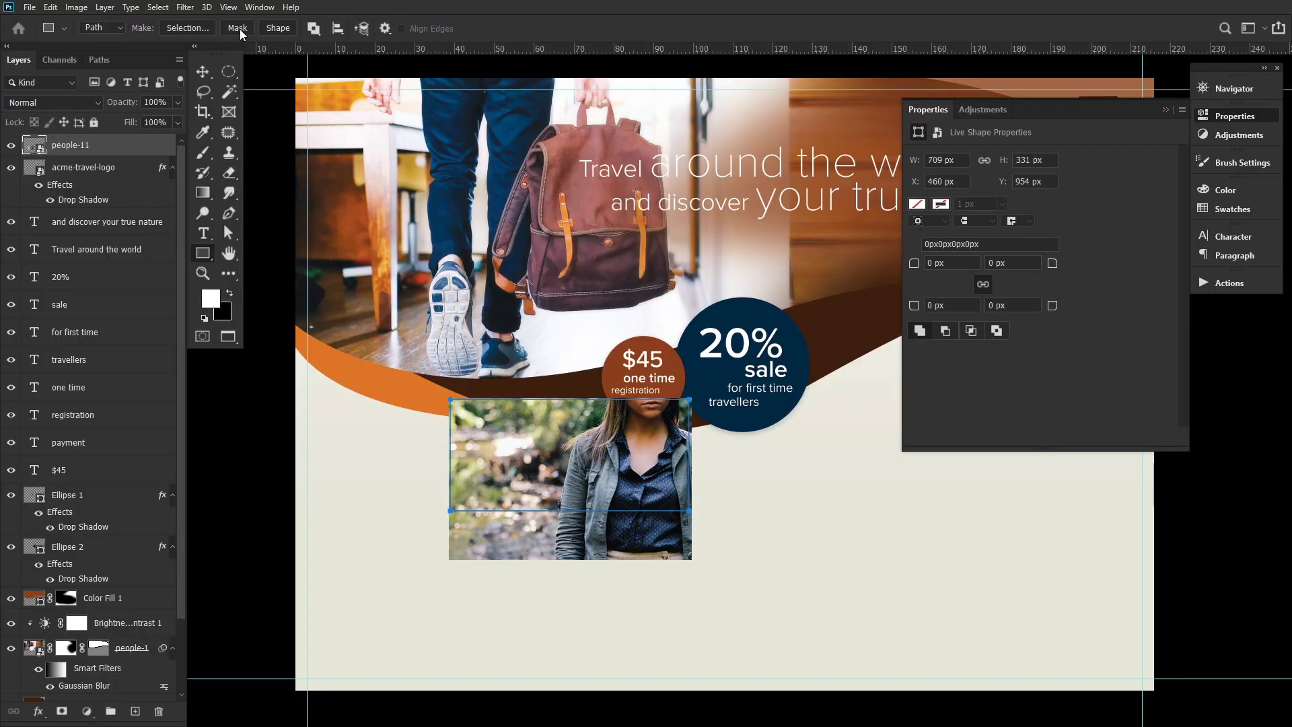
{"action": "left_click", "coordinate": [238, 29]}
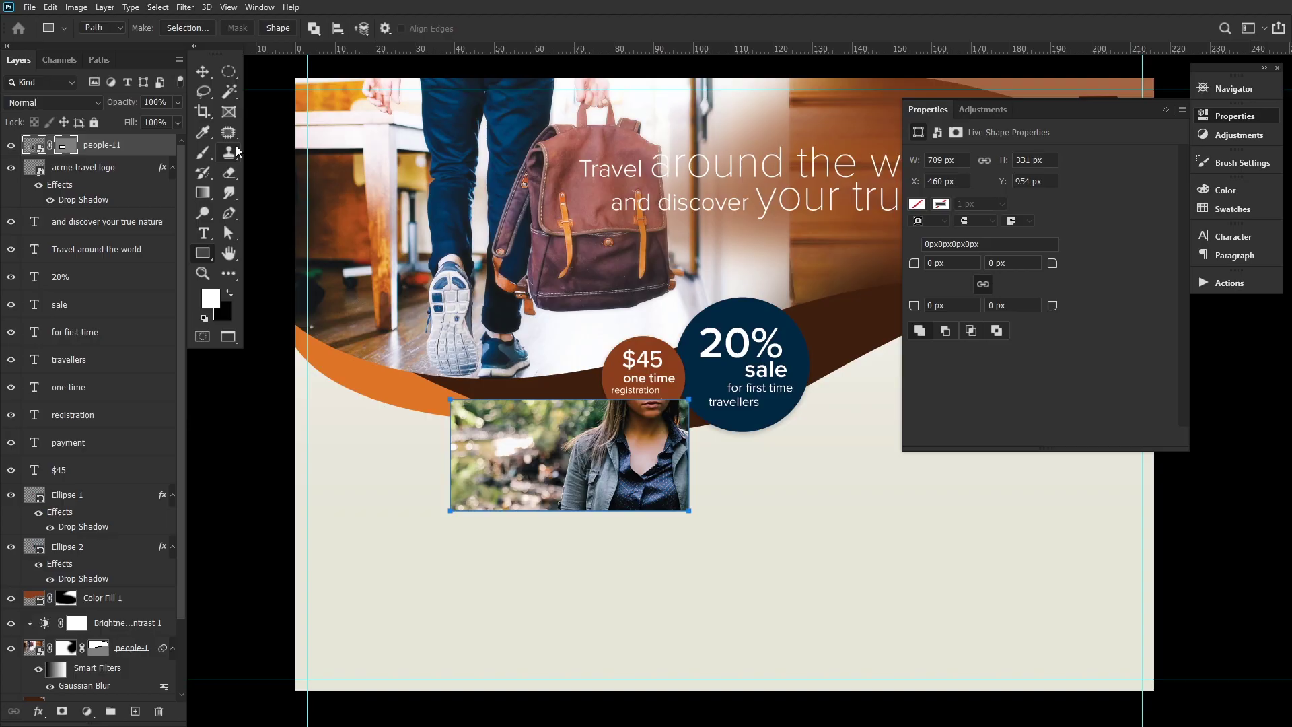
Move the woman photo down-left and place the city-5 café photo, scaled onto the cream area
{"action": "left_click", "coordinate": [202, 71]}
{"action": "left_click_drag", "start_coordinate": [612, 465], "coordinate": [524, 523]}
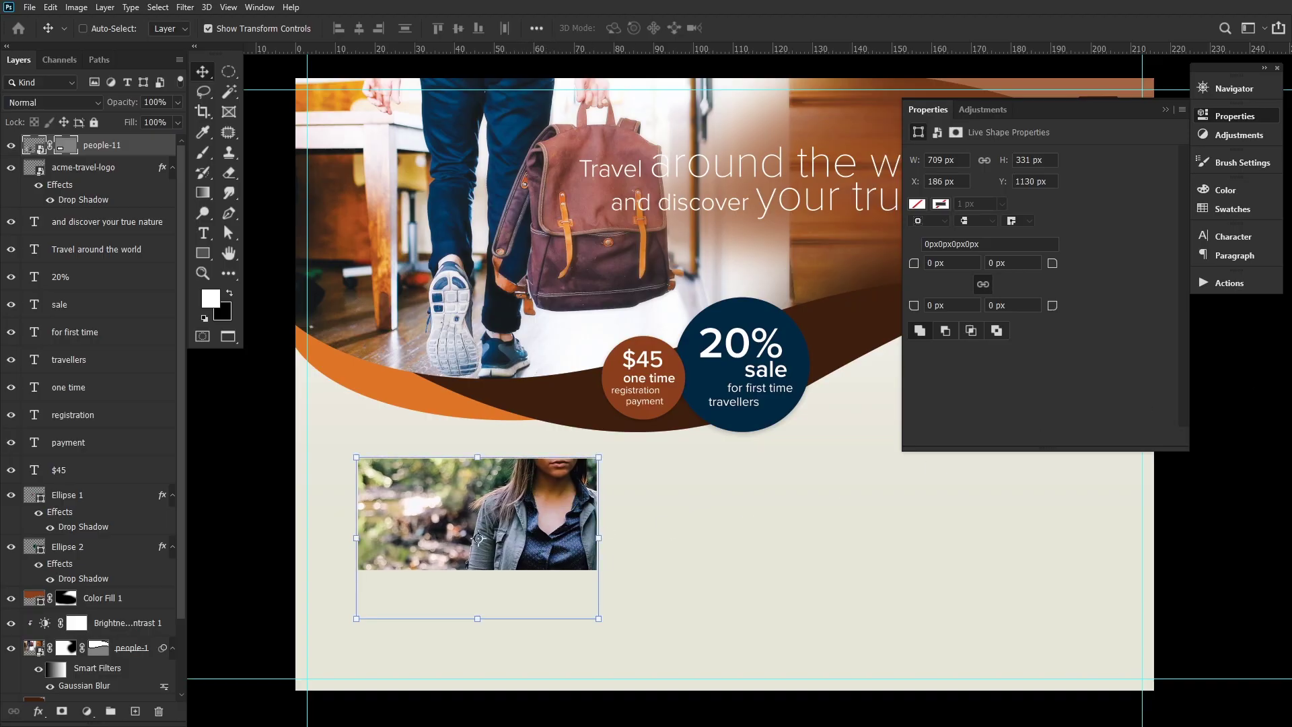
{"action": "left_click_drag", "start_coordinate": [313, 653], "coordinate": [501, 470]}
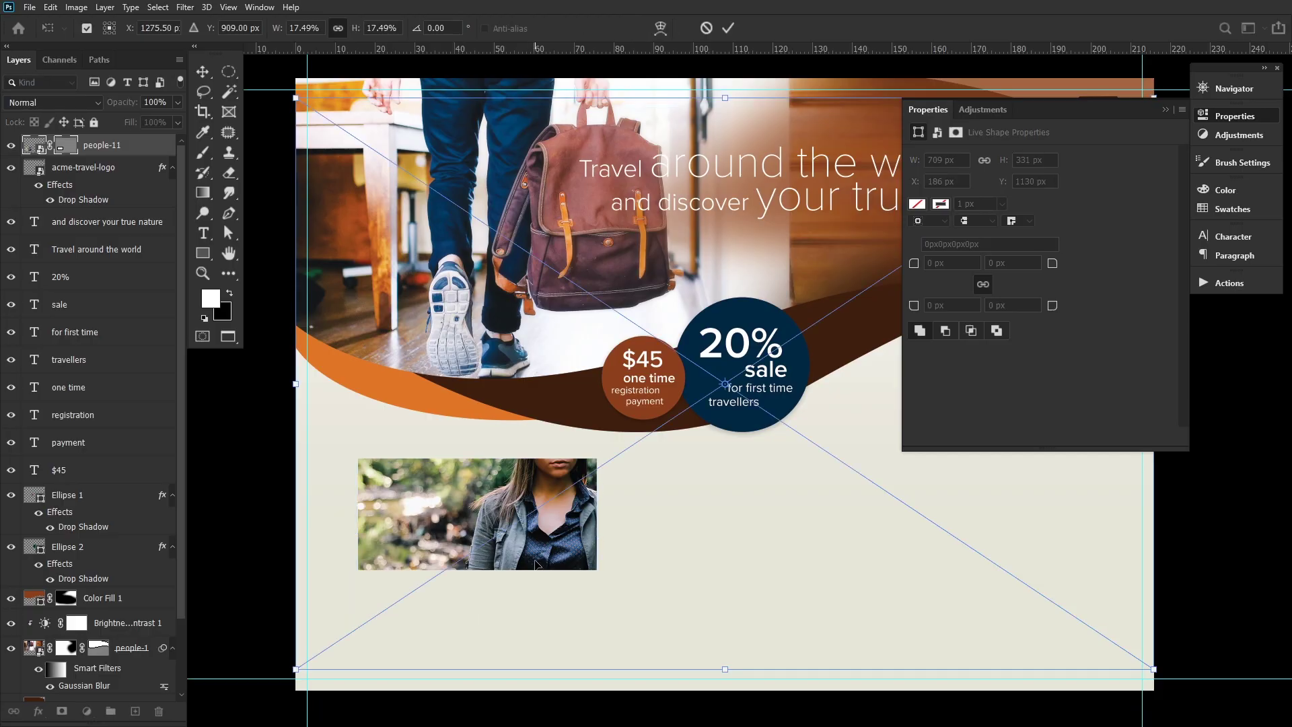
{"action": "left_click_drag", "start_coordinate": [295, 100], "coordinate": [949, 535]}
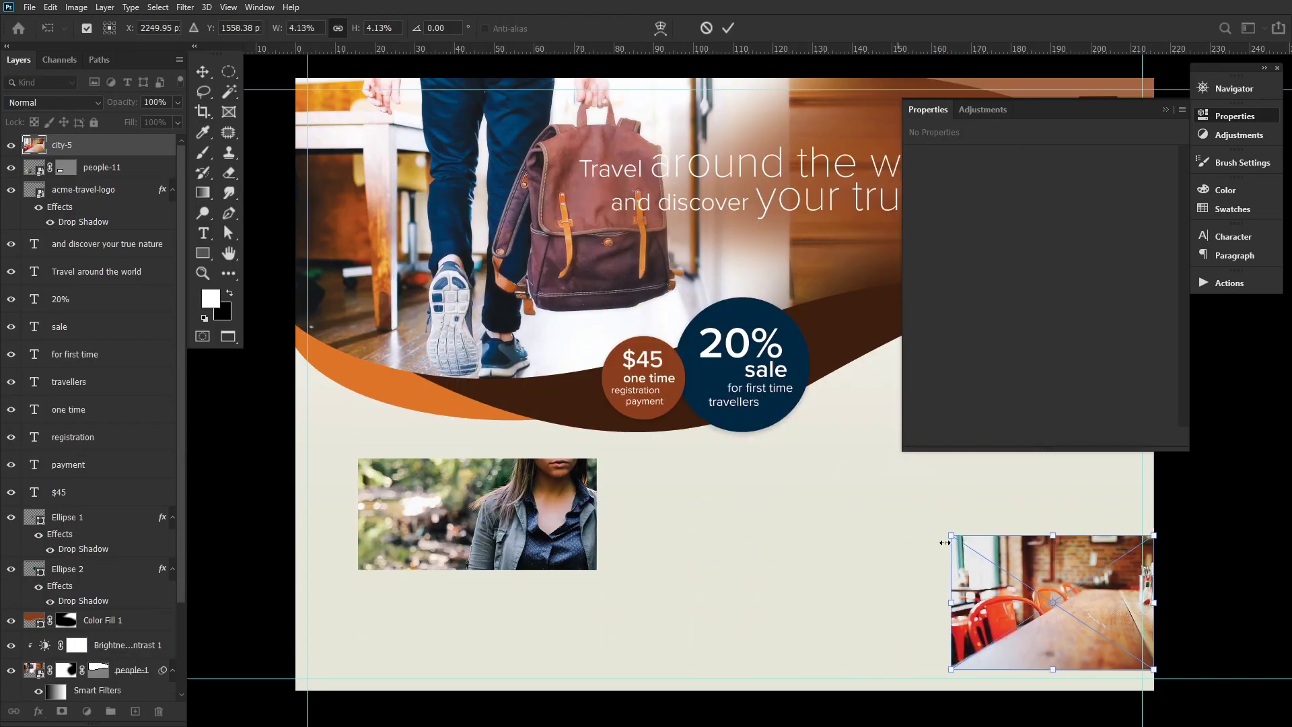
{"action": "left_click_drag", "start_coordinate": [1065, 581], "coordinate": [470, 503]}
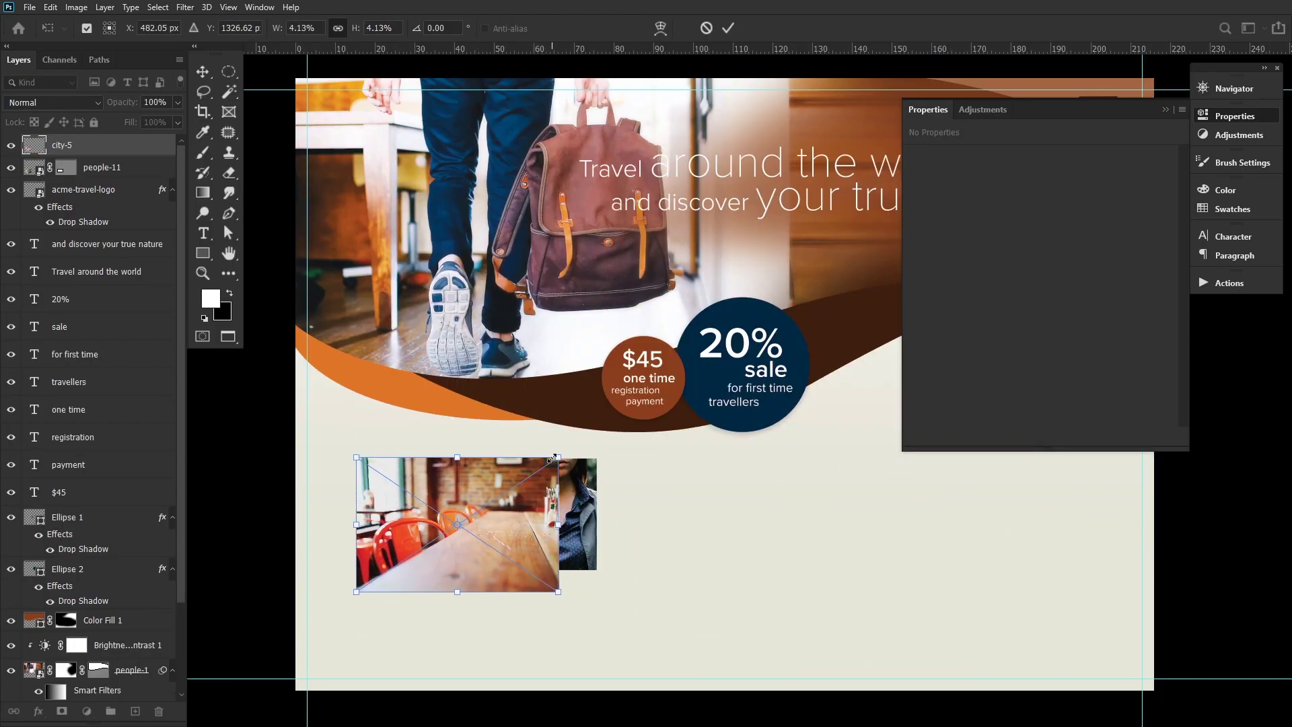
{"action": "left_click_drag", "start_coordinate": [560, 457], "coordinate": [600, 432]}
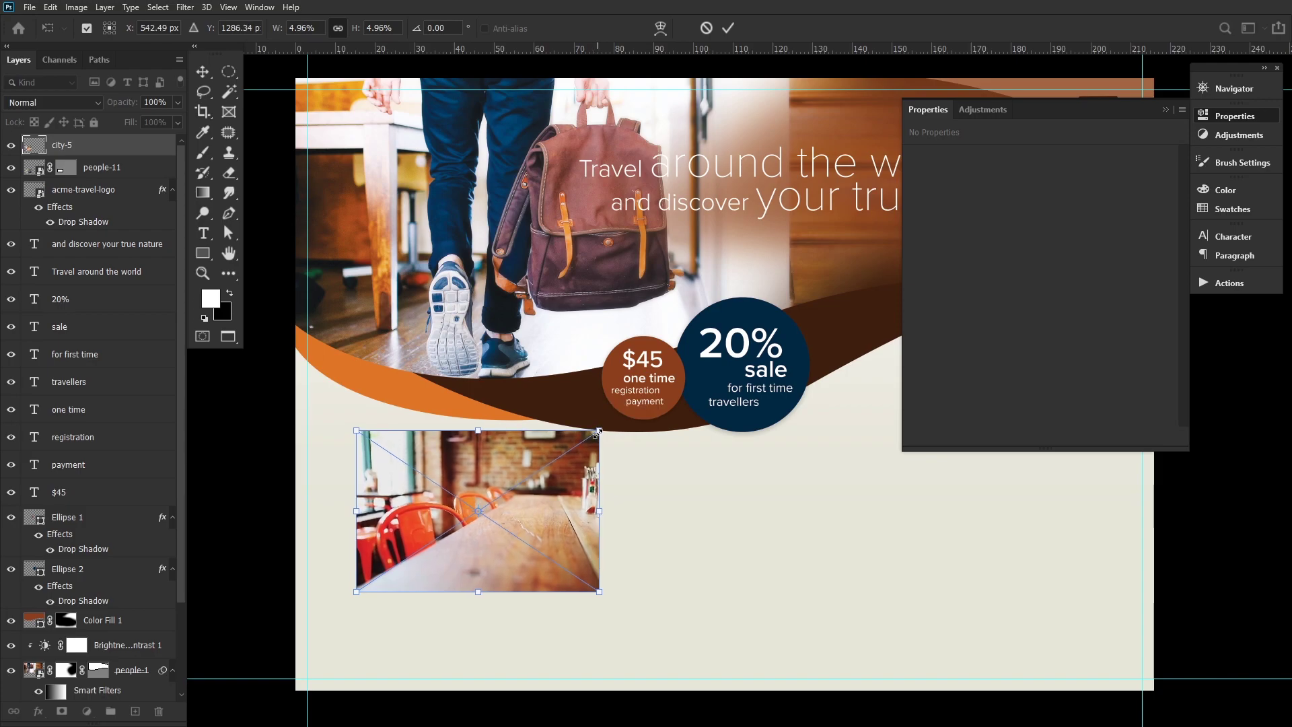
{"action": "key", "text": "Return"}
Copy the woman photo's rectangle mask onto the café photo and move it to her right
{"action": "left_click", "coordinate": [68, 173]}
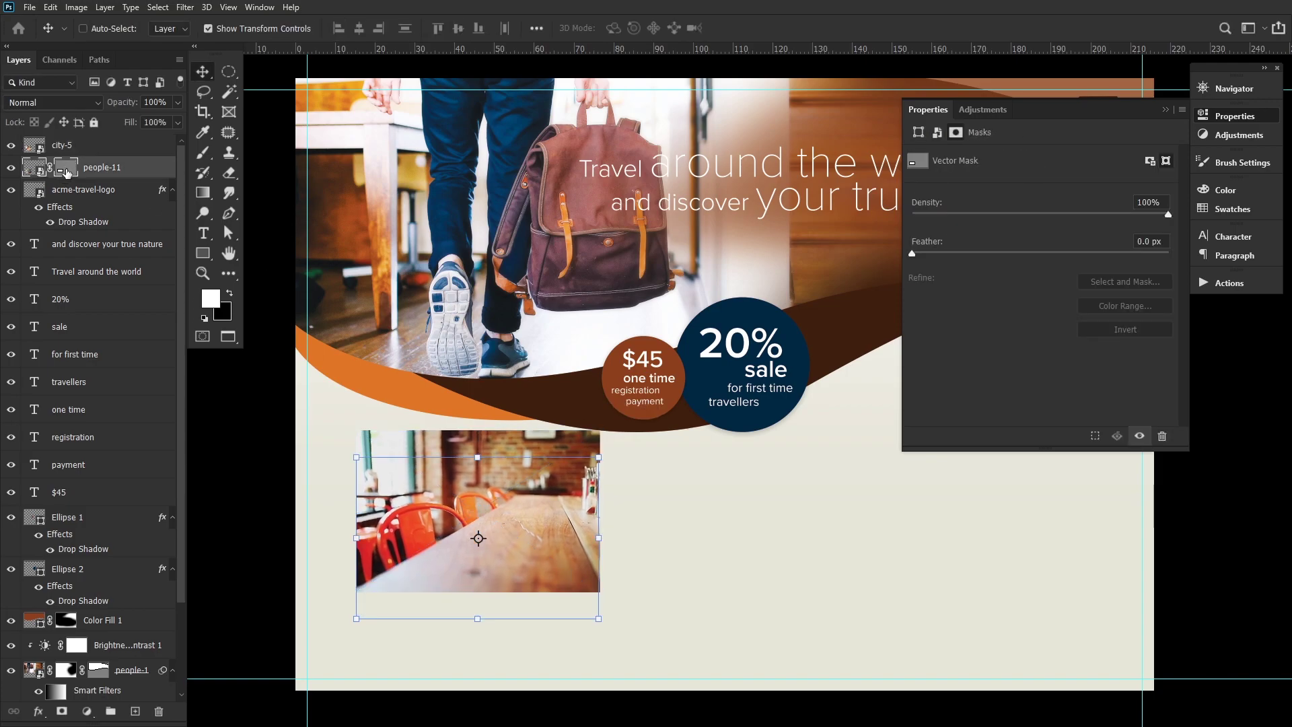
{"action": "left_click_drag", "start_coordinate": [68, 173], "coordinate": [102, 147]}
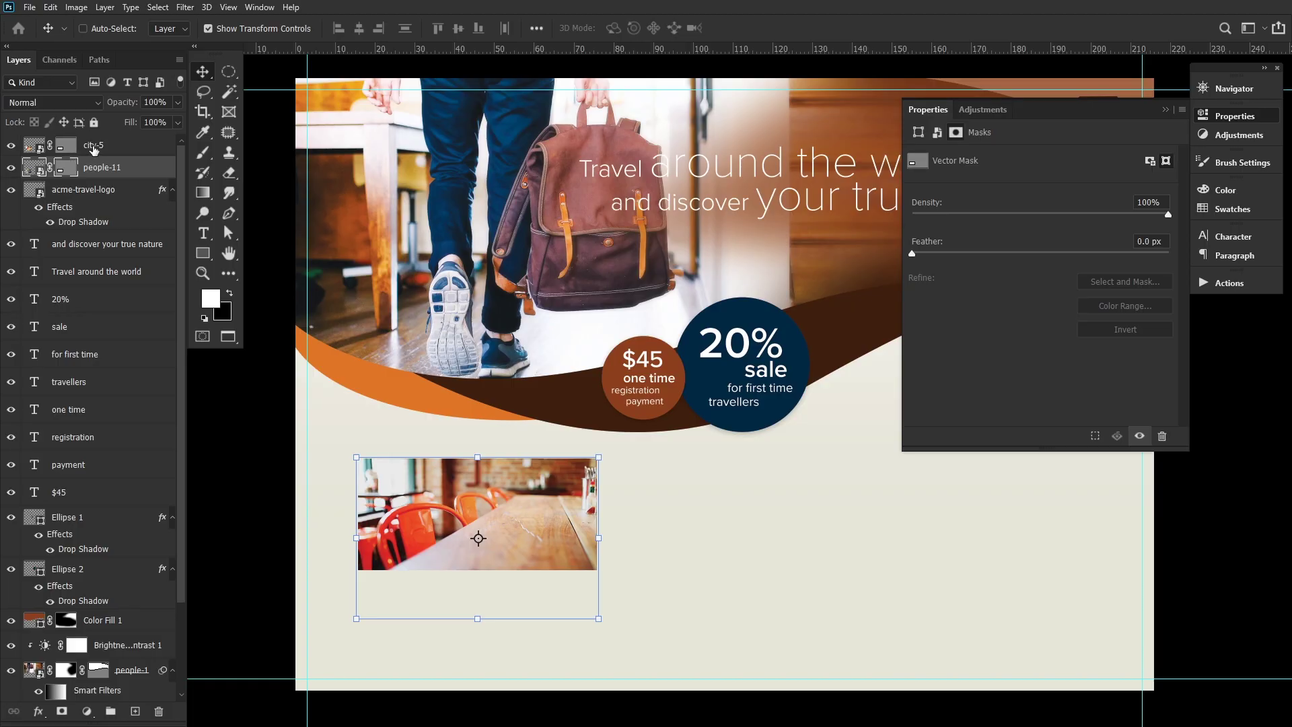
{"action": "left_click_drag", "start_coordinate": [529, 511], "coordinate": [790, 506]}
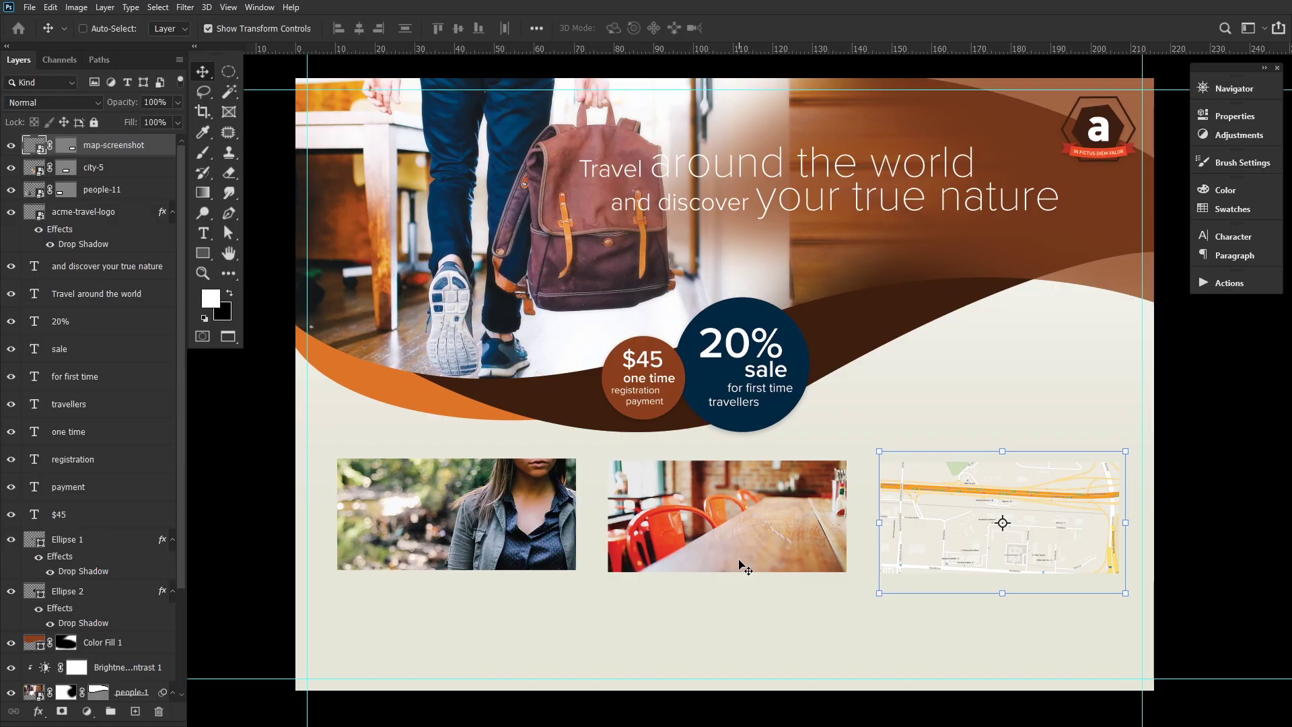
Give the map screenshot a 2 px inside stroke in brown 8a401e
{"action": "left_click", "coordinate": [730, 564]}
{"action": "left_click", "coordinate": [39, 711]}
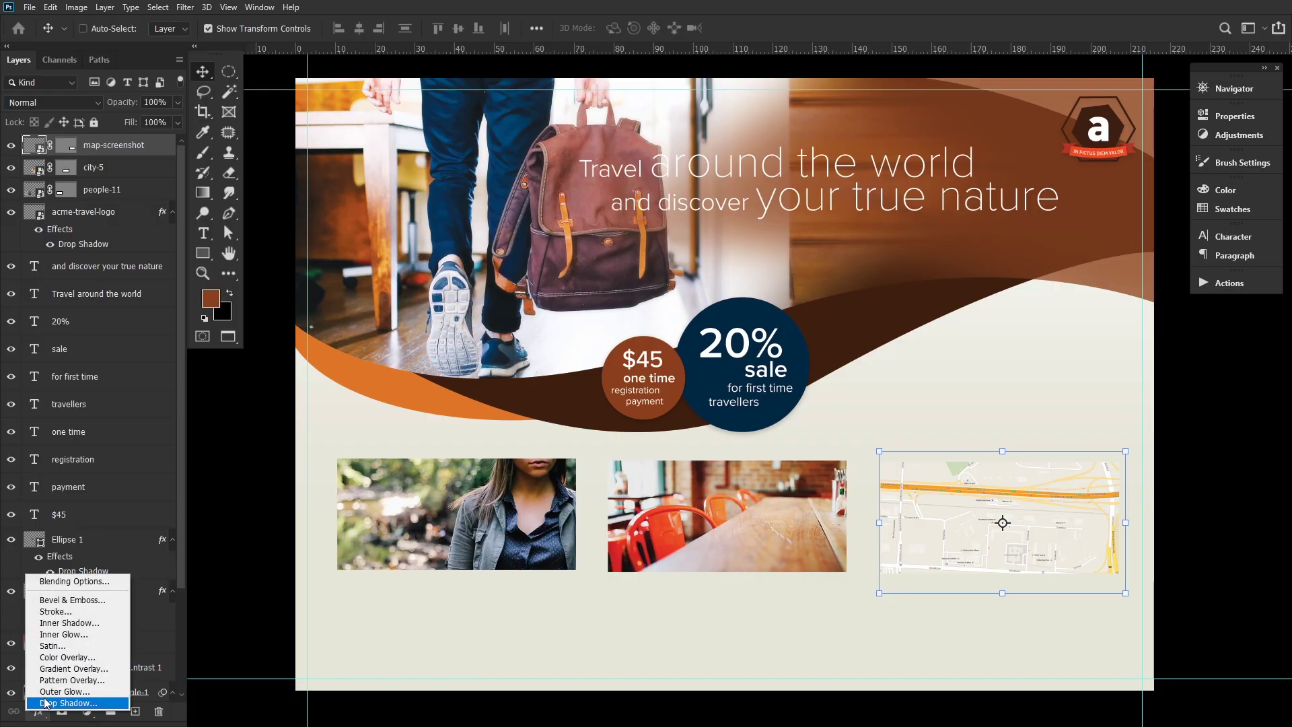
{"action": "left_click", "coordinate": [79, 614]}
{"action": "left_click", "coordinate": [656, 196]}
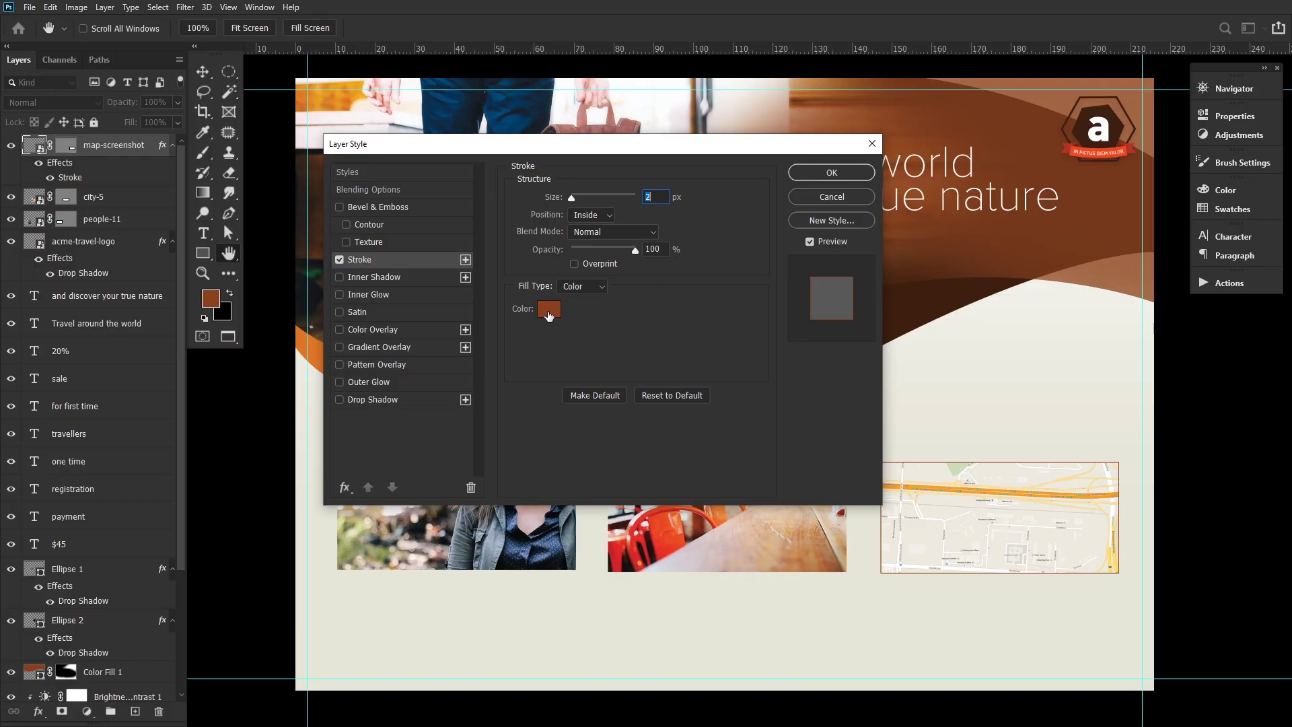
{"action": "left_click", "coordinate": [549, 311]}
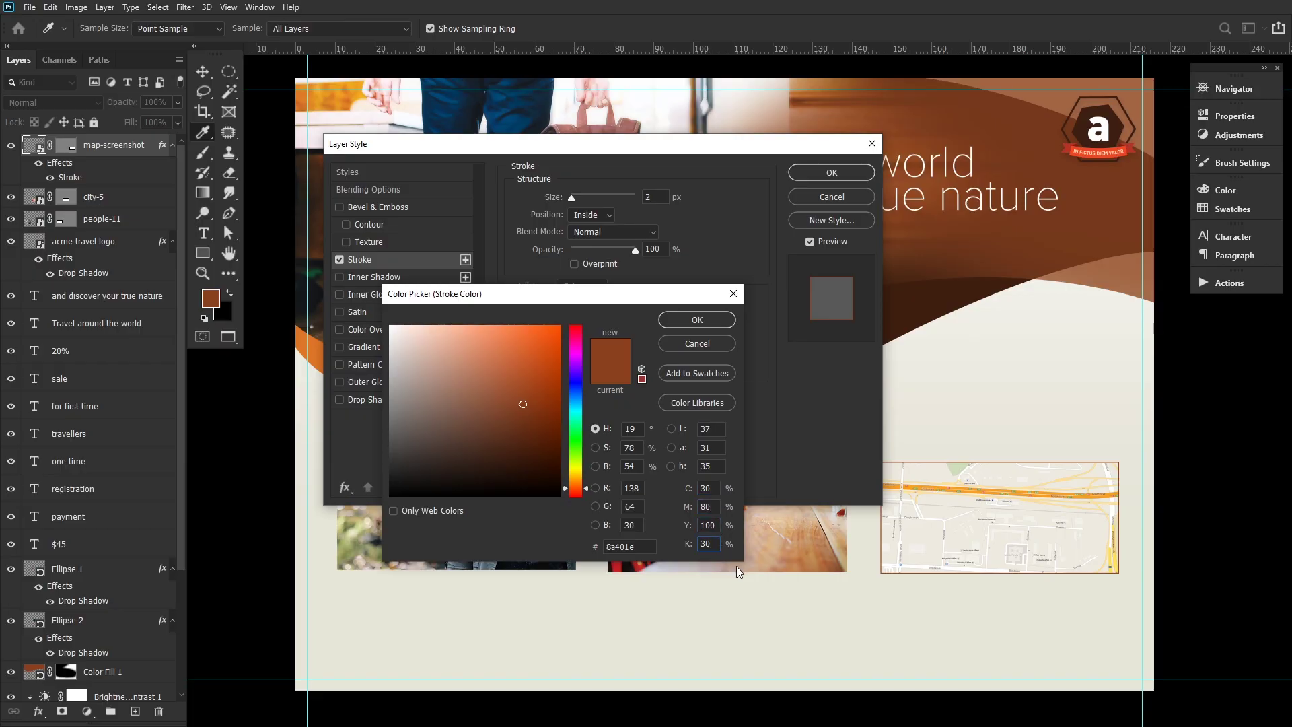
{"action": "left_click", "coordinate": [732, 321]}
{"action": "left_click", "coordinate": [832, 173]}
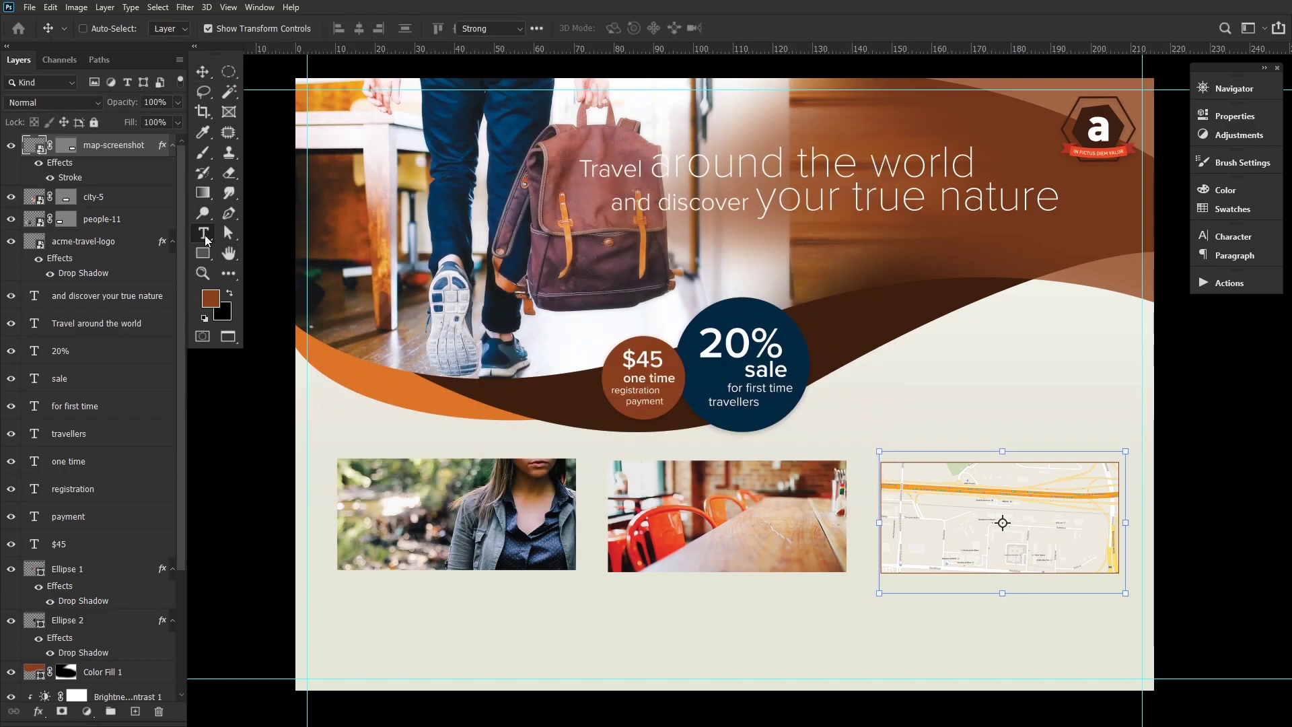
Sample the wave's orange as text colour and type 'Discover new p' below the woman photo
{"action": "left_click", "coordinate": [204, 234]}
{"action": "left_click", "coordinate": [212, 301]}
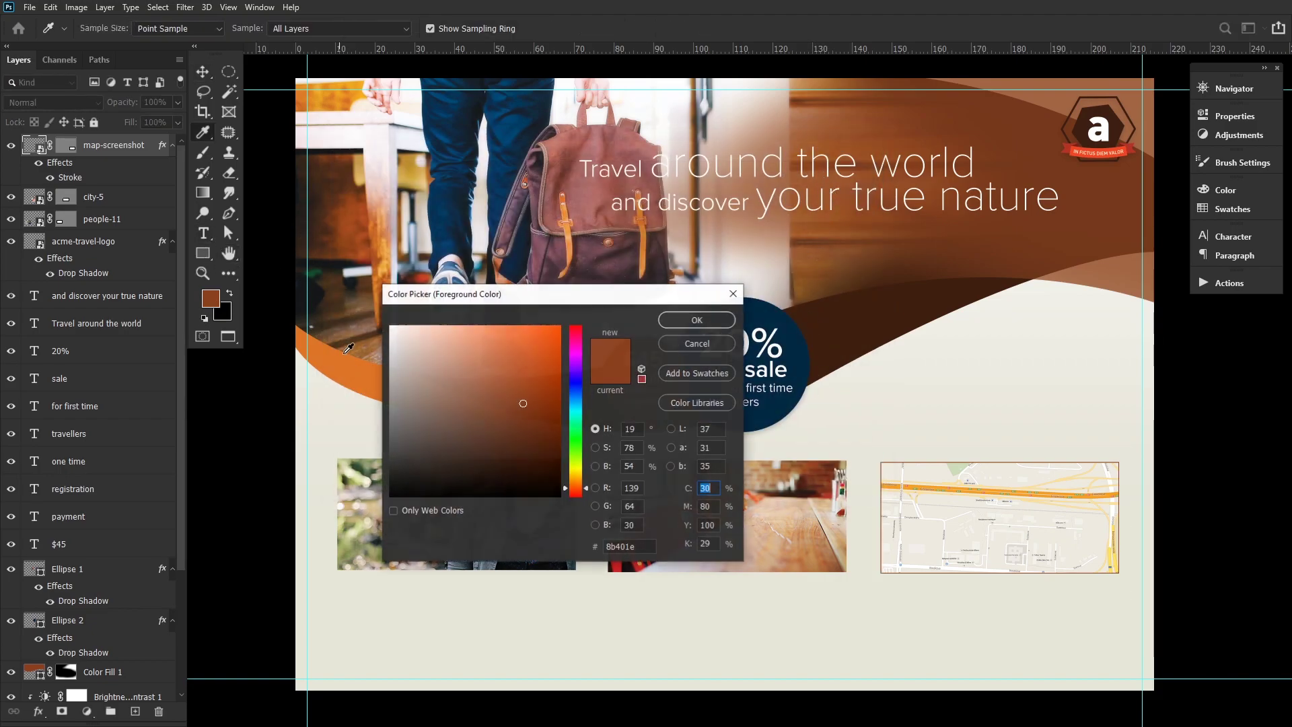
{"action": "left_click", "coordinate": [361, 362]}
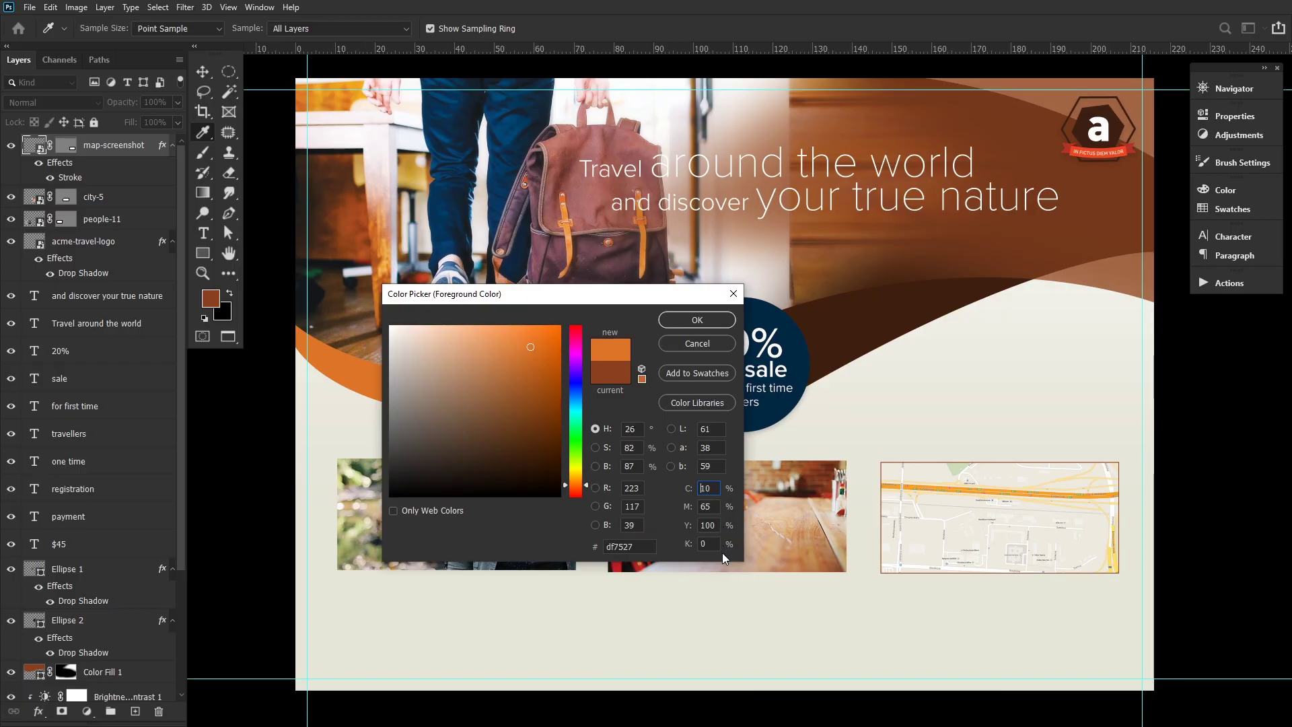
{"action": "left_click", "coordinate": [700, 316]}
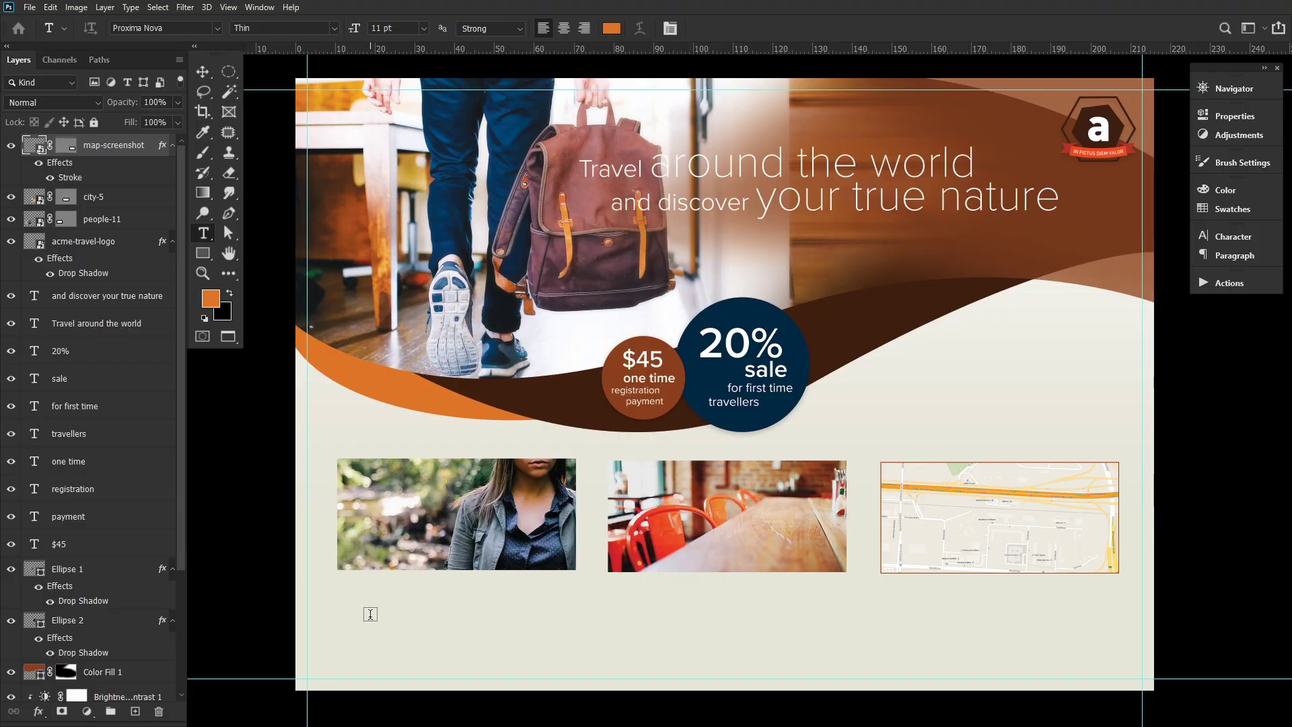
{"action": "left_click", "coordinate": [363, 609]}
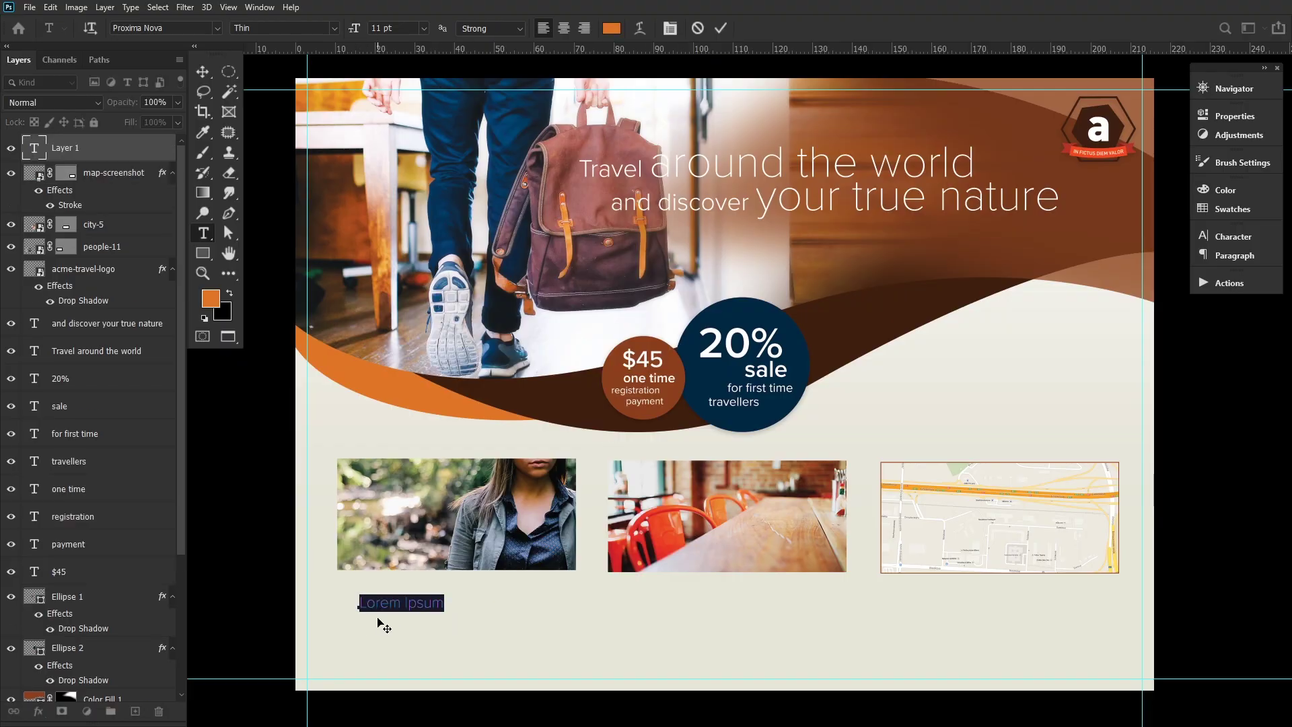
{"action": "type", "text": "Discover "}
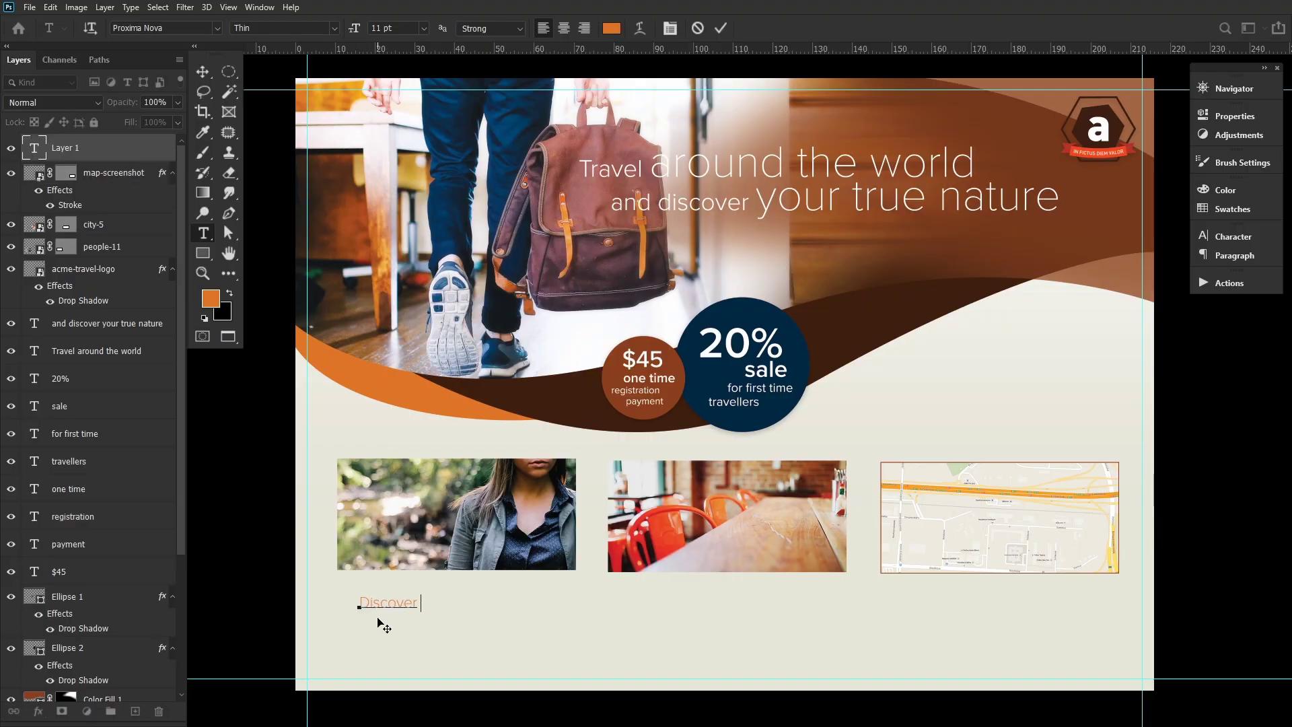
{"action": "type", "text": "new p"}
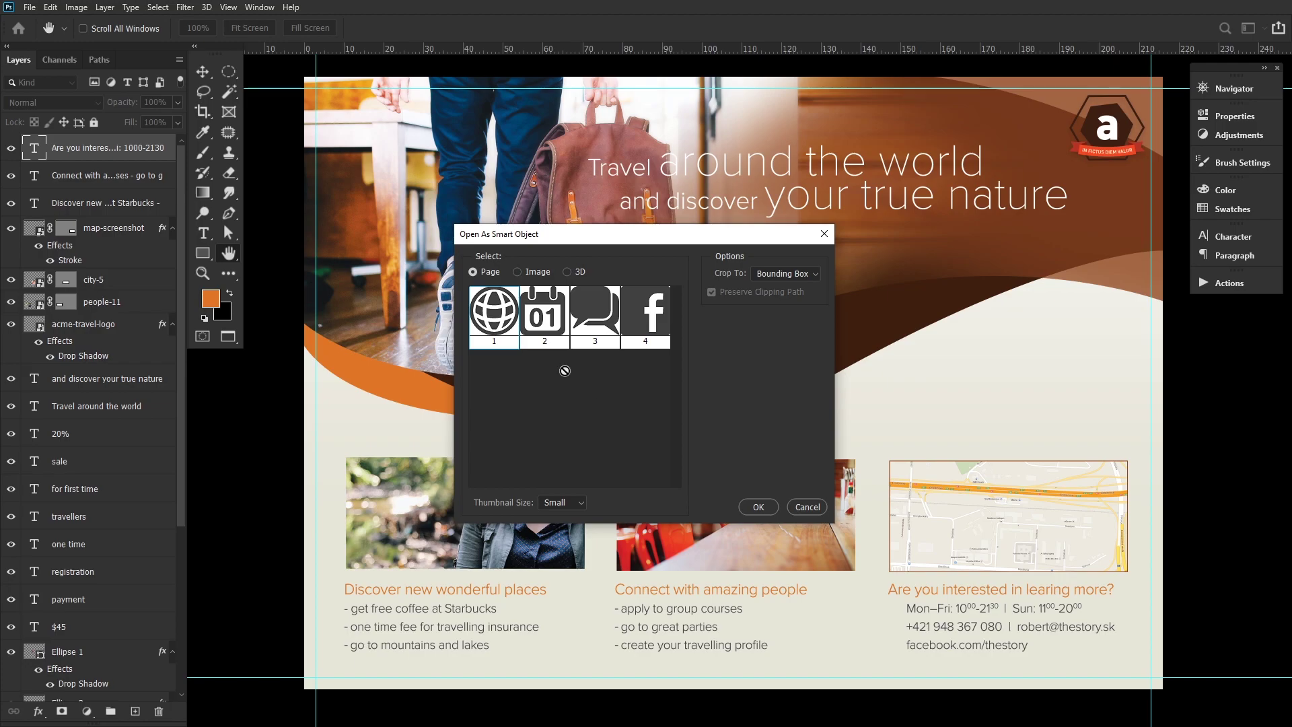
Place the calendar icon, shrink it, and position it beside the opening hours line
{"action": "left_click", "coordinate": [551, 325]}
{"action": "left_click", "coordinate": [758, 507]}
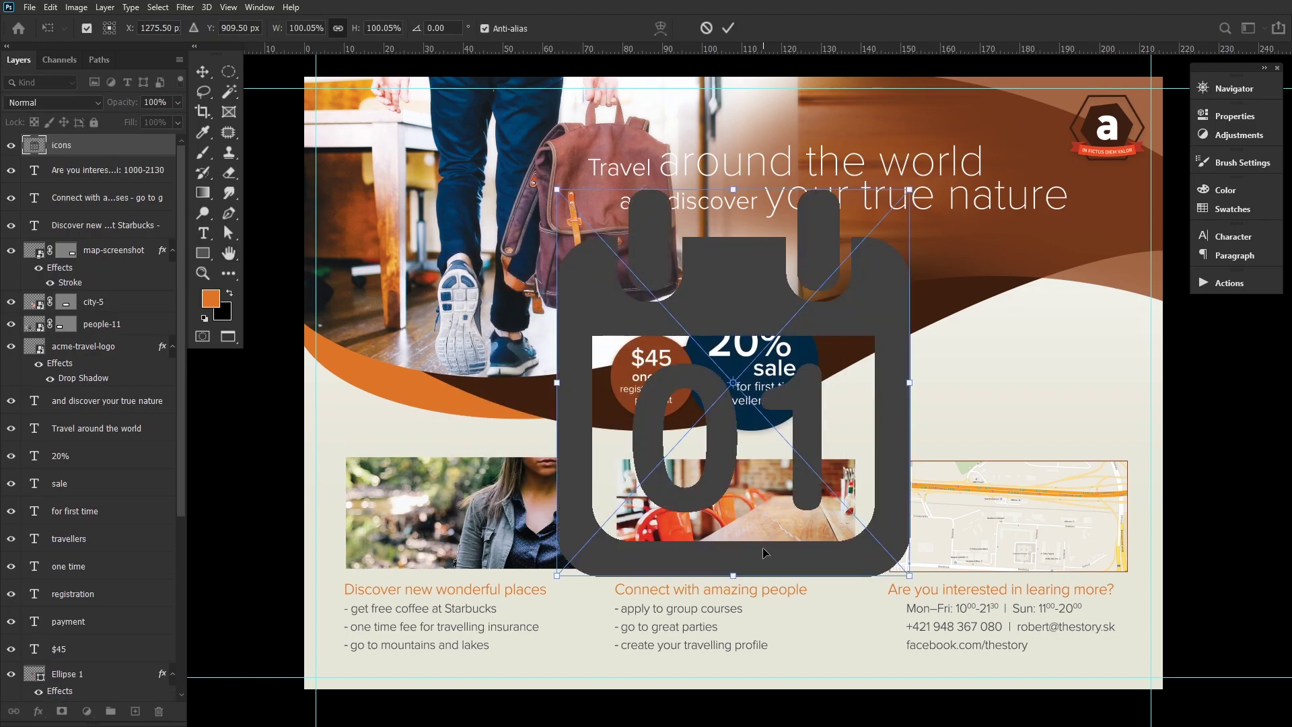
{"action": "left_click_drag", "start_coordinate": [897, 561], "coordinate": [867, 619]}
{"action": "left_click", "coordinate": [727, 28]}
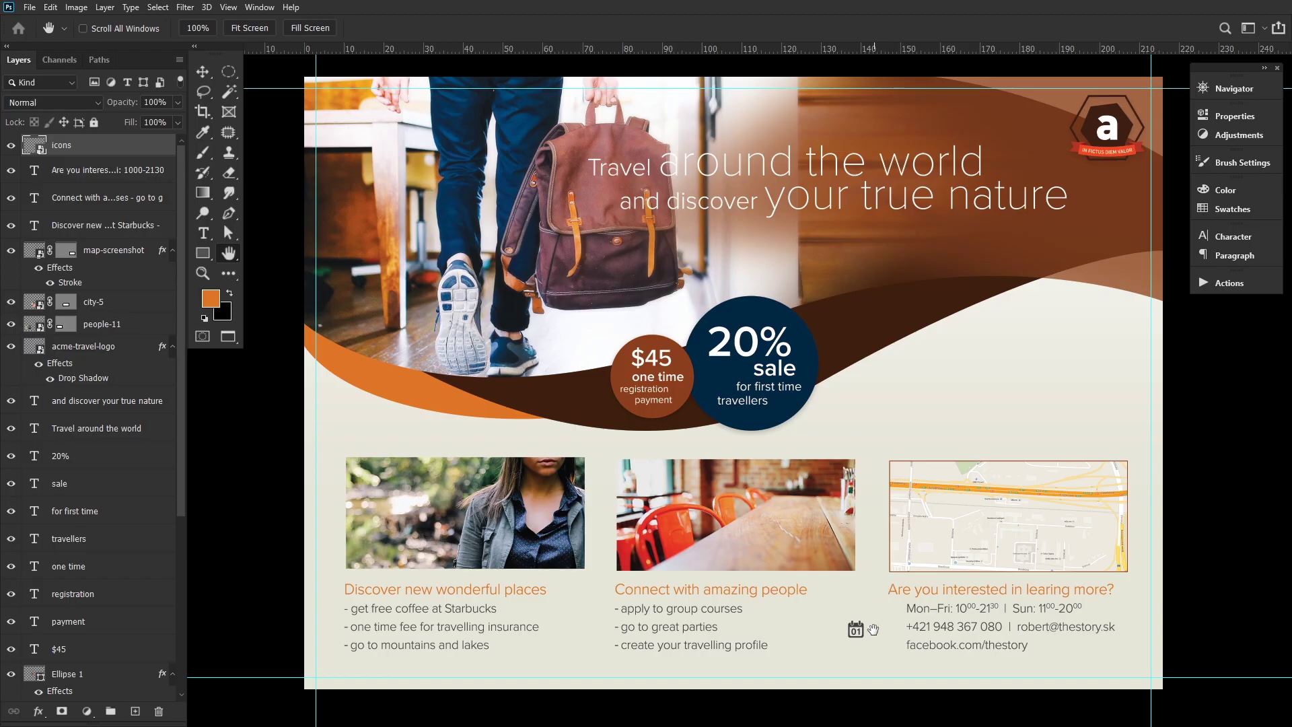
{"action": "left_click_drag", "start_coordinate": [876, 602], "coordinate": [917, 584]}
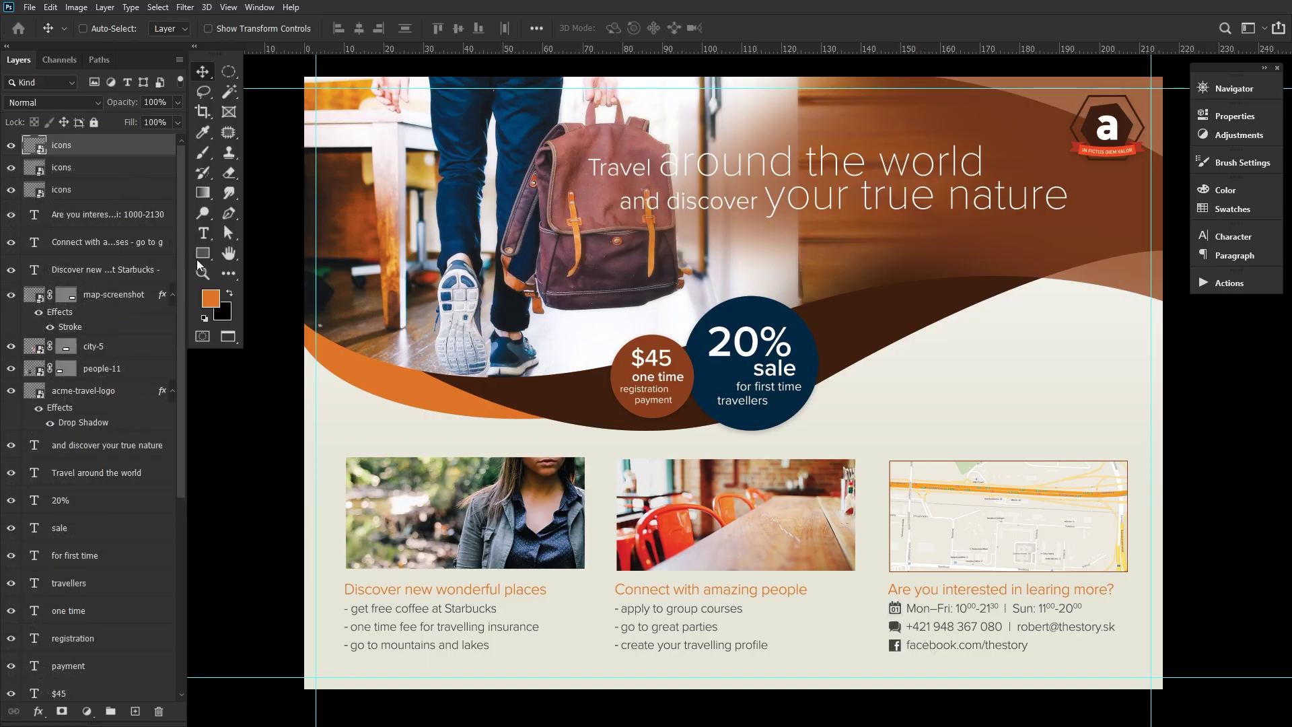
Type the company name 'Acme Travel Ltd' above the map
{"action": "left_click", "coordinate": [202, 233]}
{"action": "left_click", "coordinate": [968, 396]}
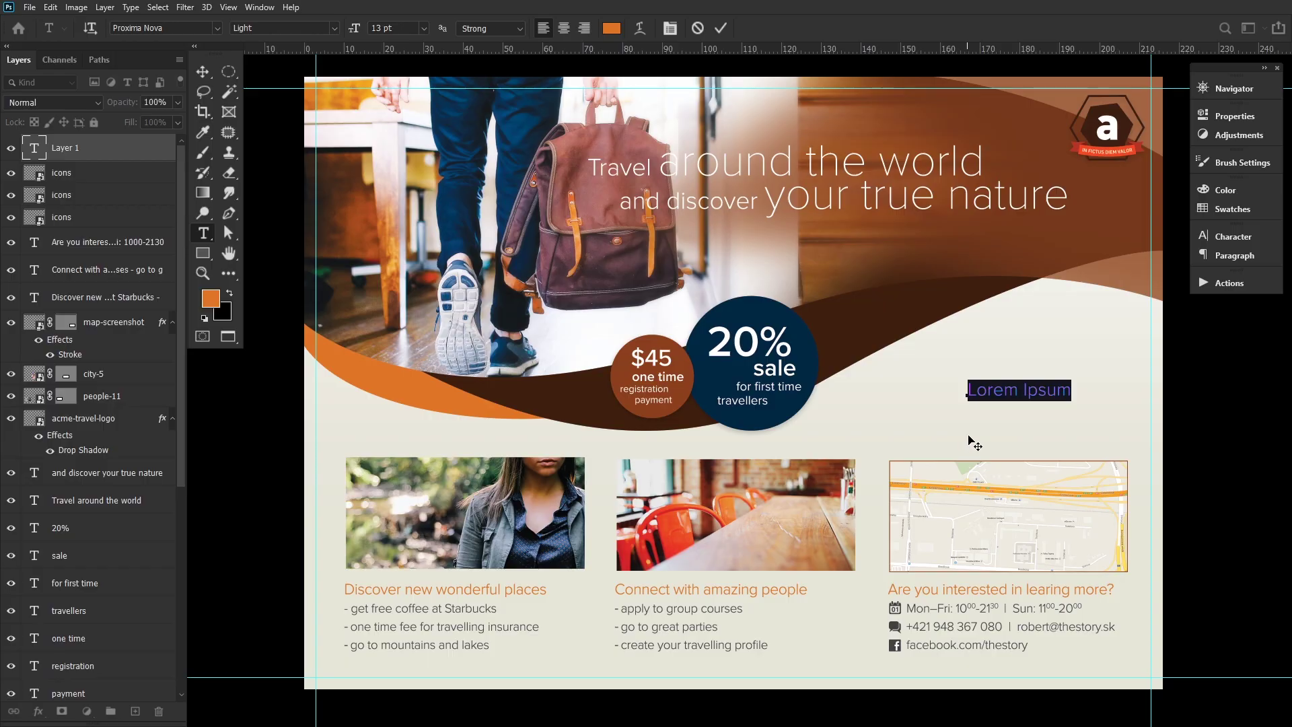
{"action": "type", "text": "Acme"}
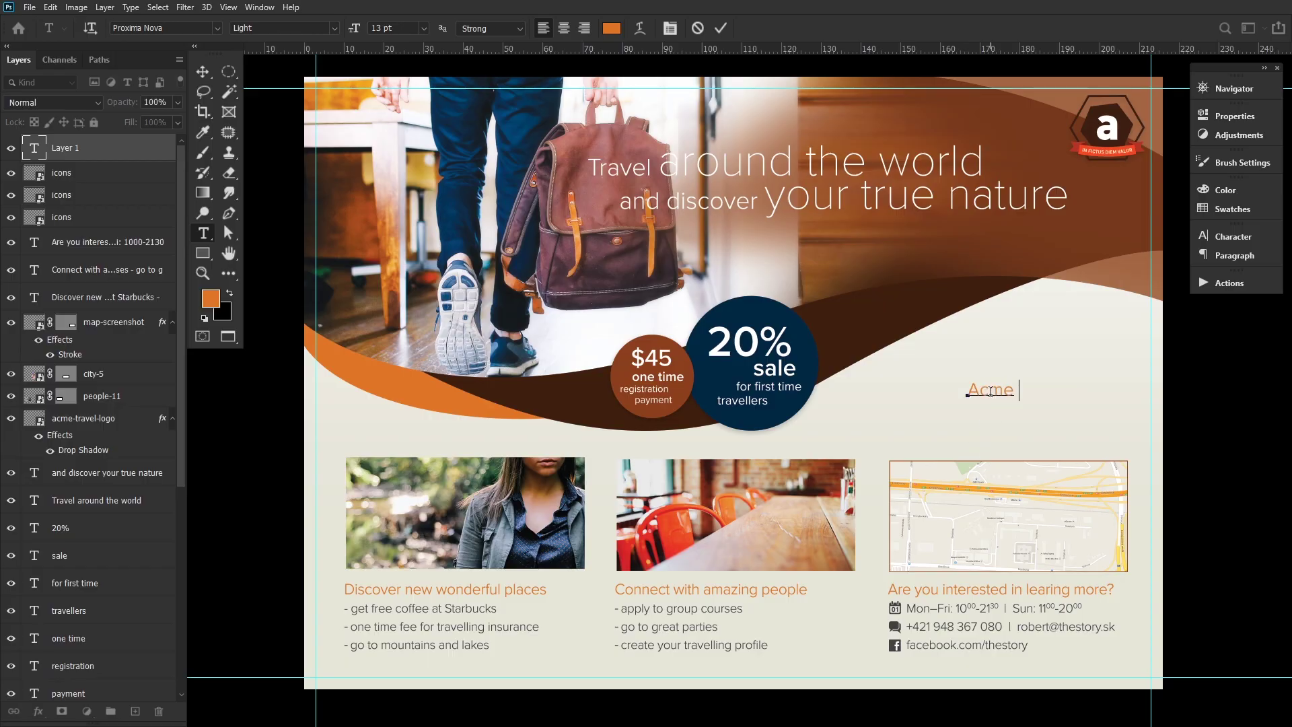
{"action": "type", "text": "Travel Ltd"}
Colour the company name orange, commit it, and nudge it slightly left and down
{"action": "key", "text": "ctrl+a"}
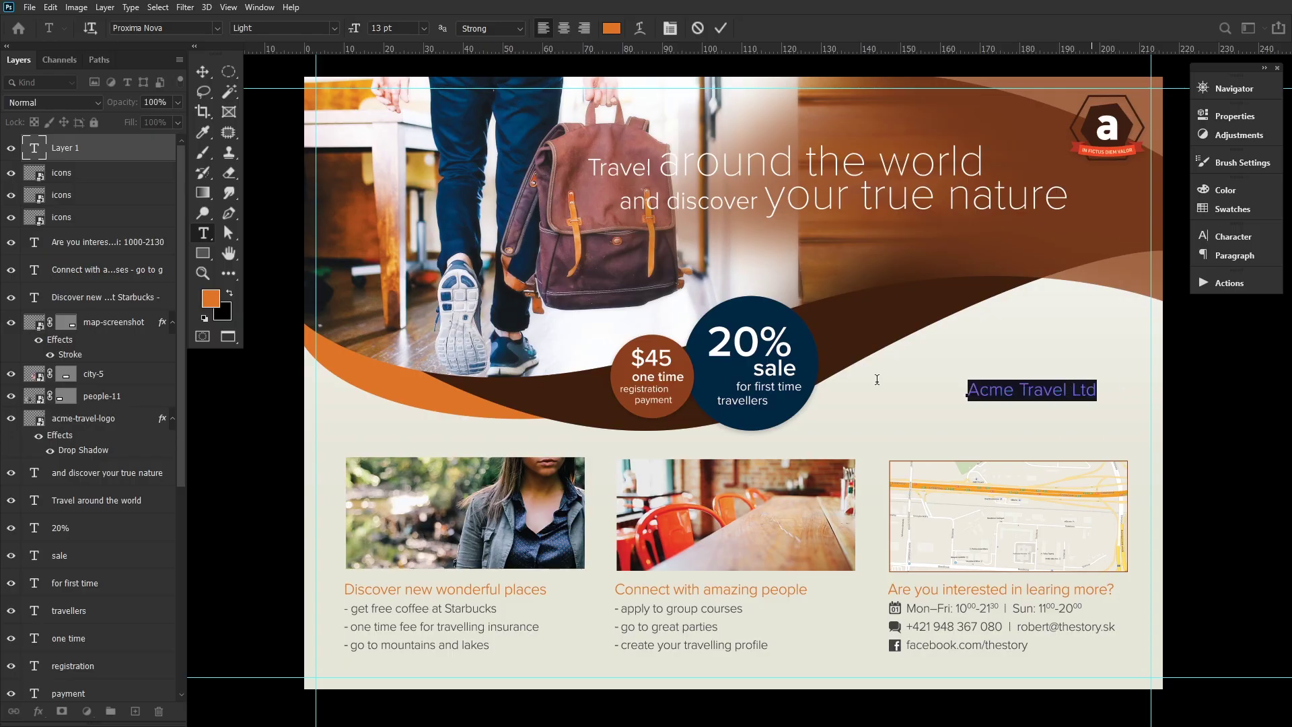
{"action": "left_click", "coordinate": [1229, 241]}
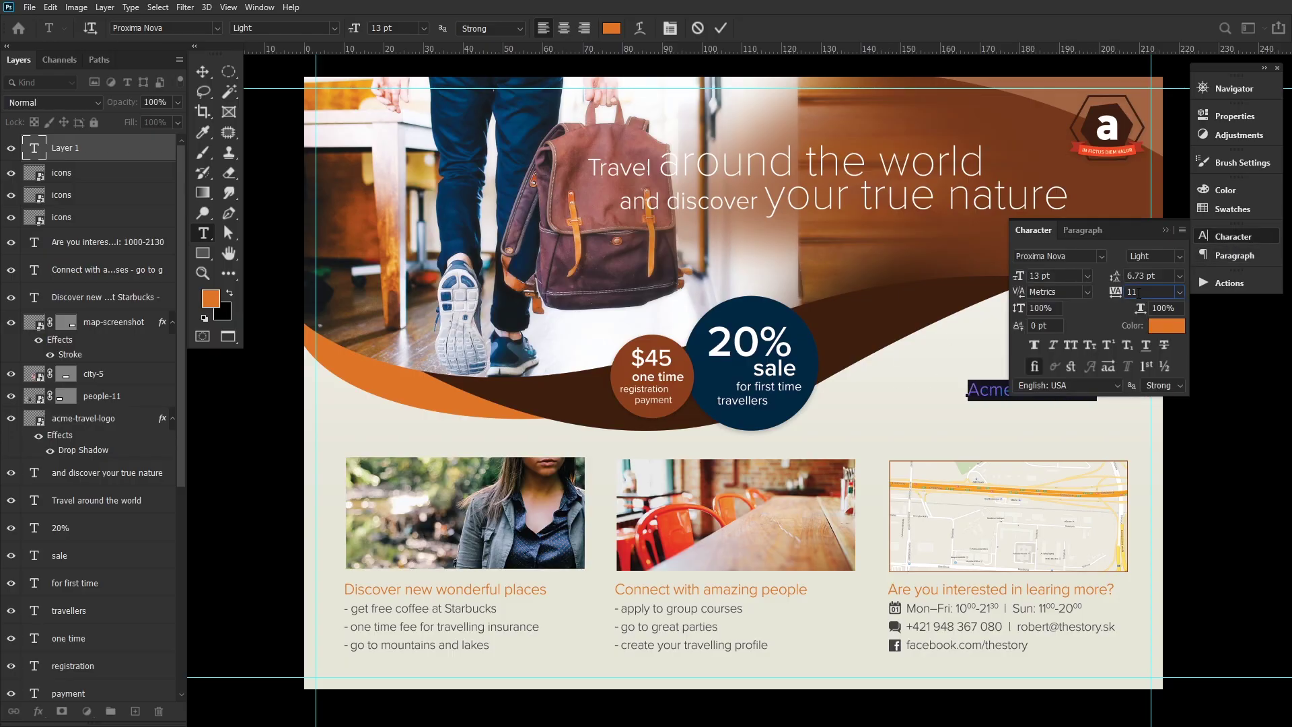
{"action": "double_click", "coordinate": [1145, 293]}
{"action": "left_click", "coordinate": [1223, 235]}
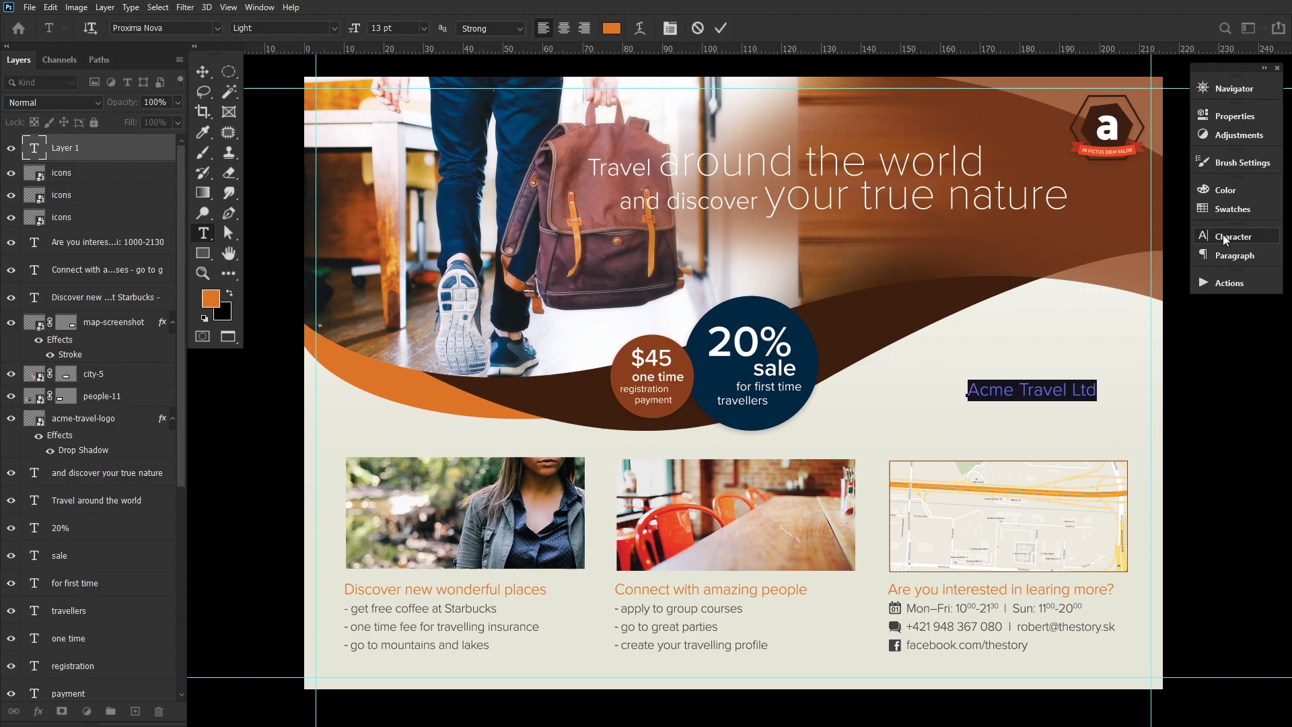
{"action": "left_click", "coordinate": [1221, 235]}
{"action": "left_click", "coordinate": [1166, 326]}
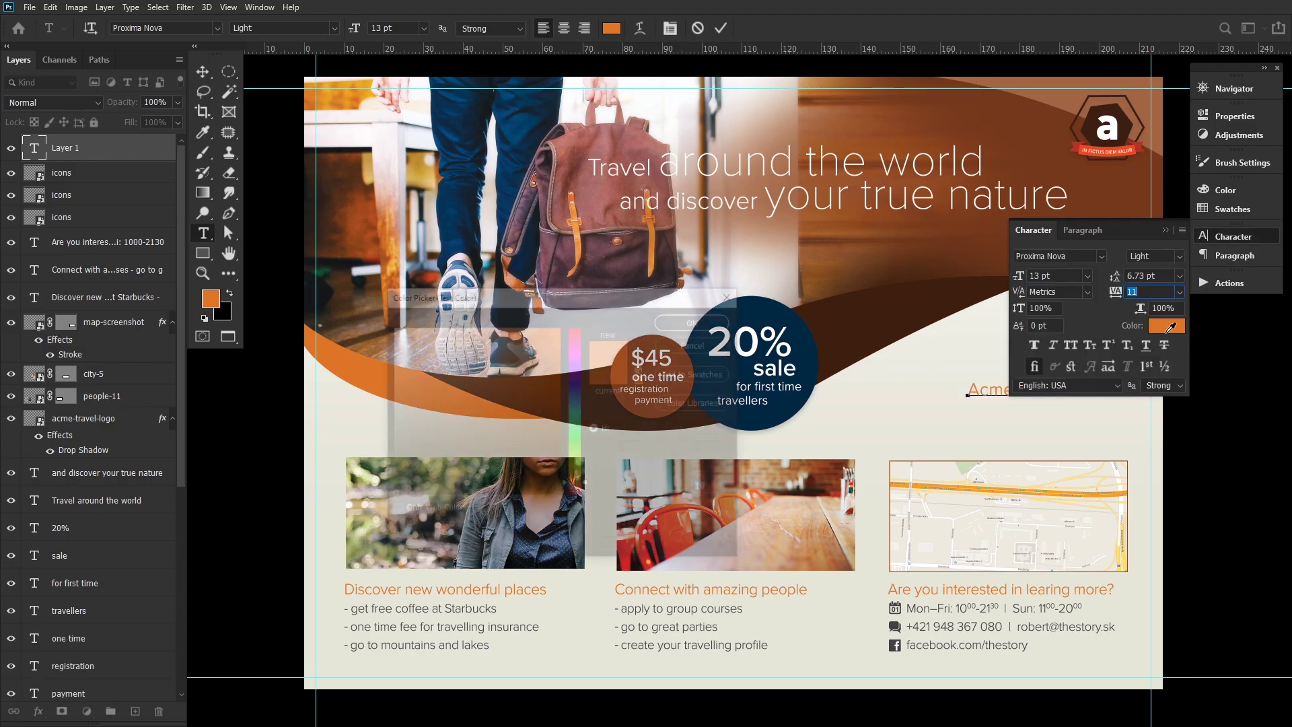
{"action": "left_click", "coordinate": [717, 510]}
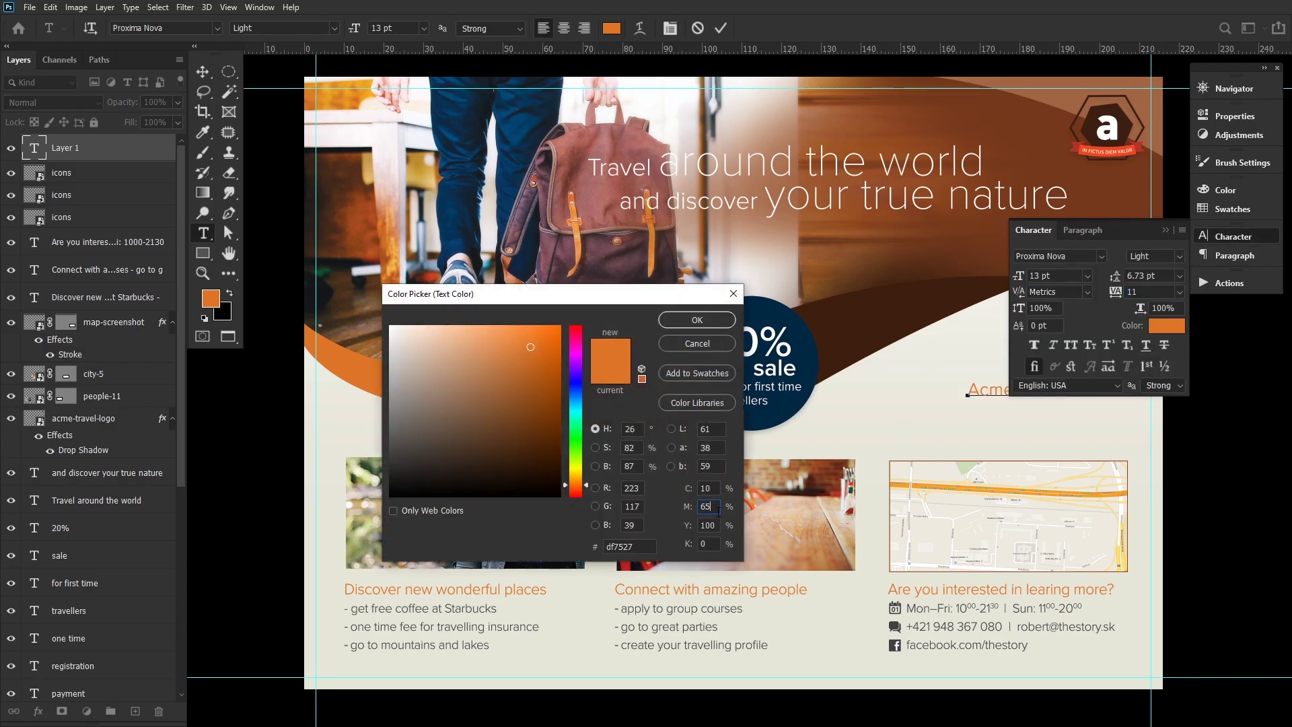
{"action": "left_click", "coordinate": [699, 321]}
{"action": "left_click", "coordinate": [1231, 236]}
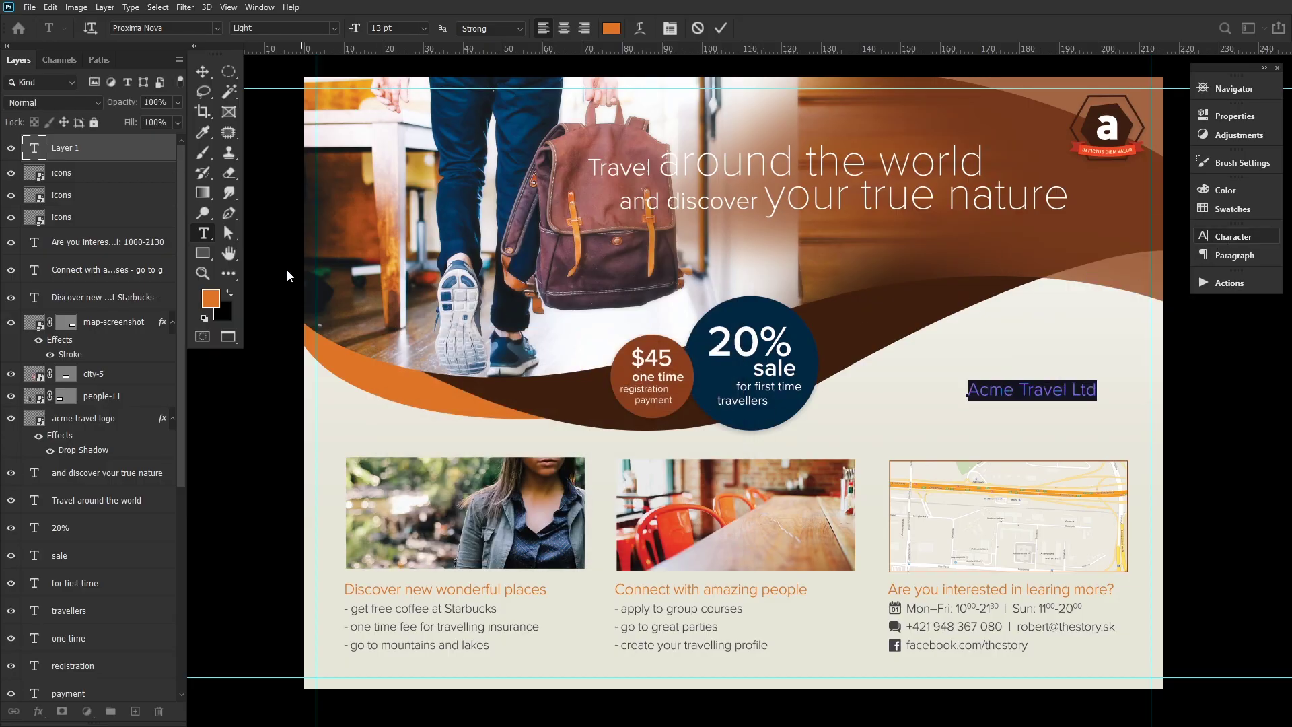
{"action": "left_click", "coordinate": [203, 71]}
{"action": "left_click_drag", "start_coordinate": [1068, 396], "coordinate": [1044, 402]}
Add the address line 'Dummy Adress 49, London' below the company name and adjust its colour
{"action": "left_click", "coordinate": [202, 233]}
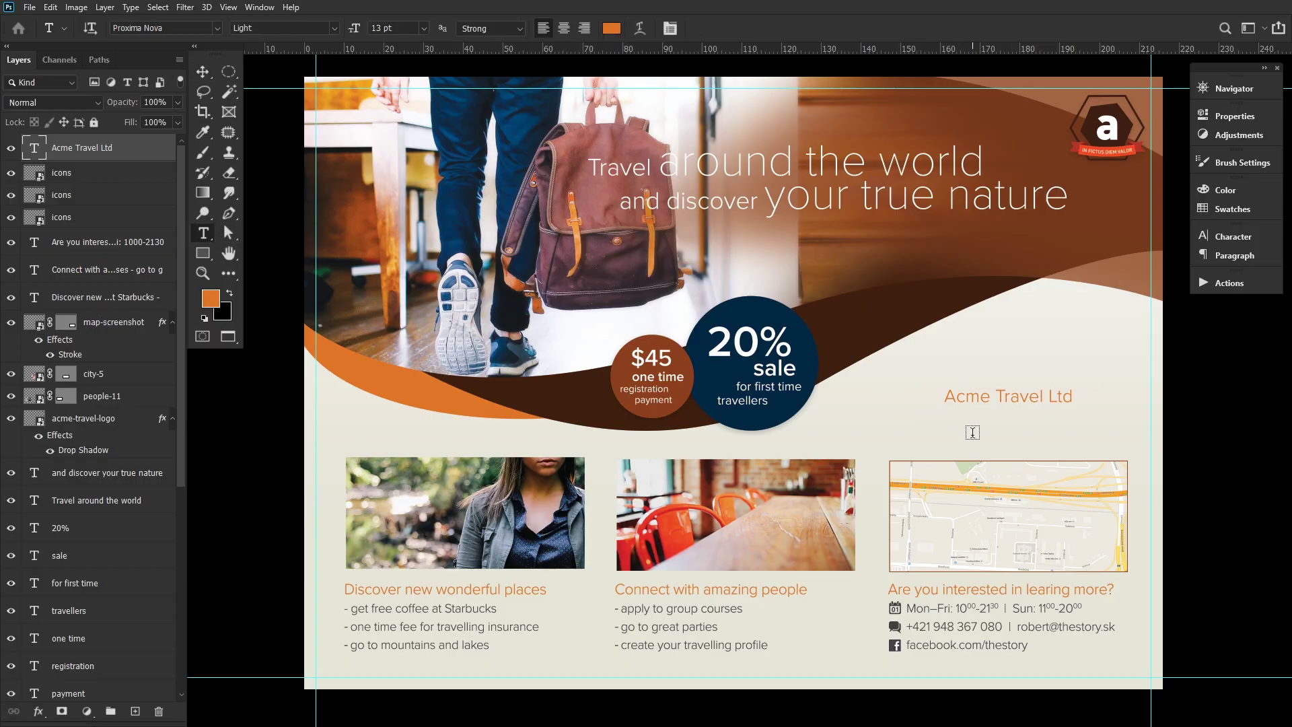
{"action": "left_click", "coordinate": [973, 431]}
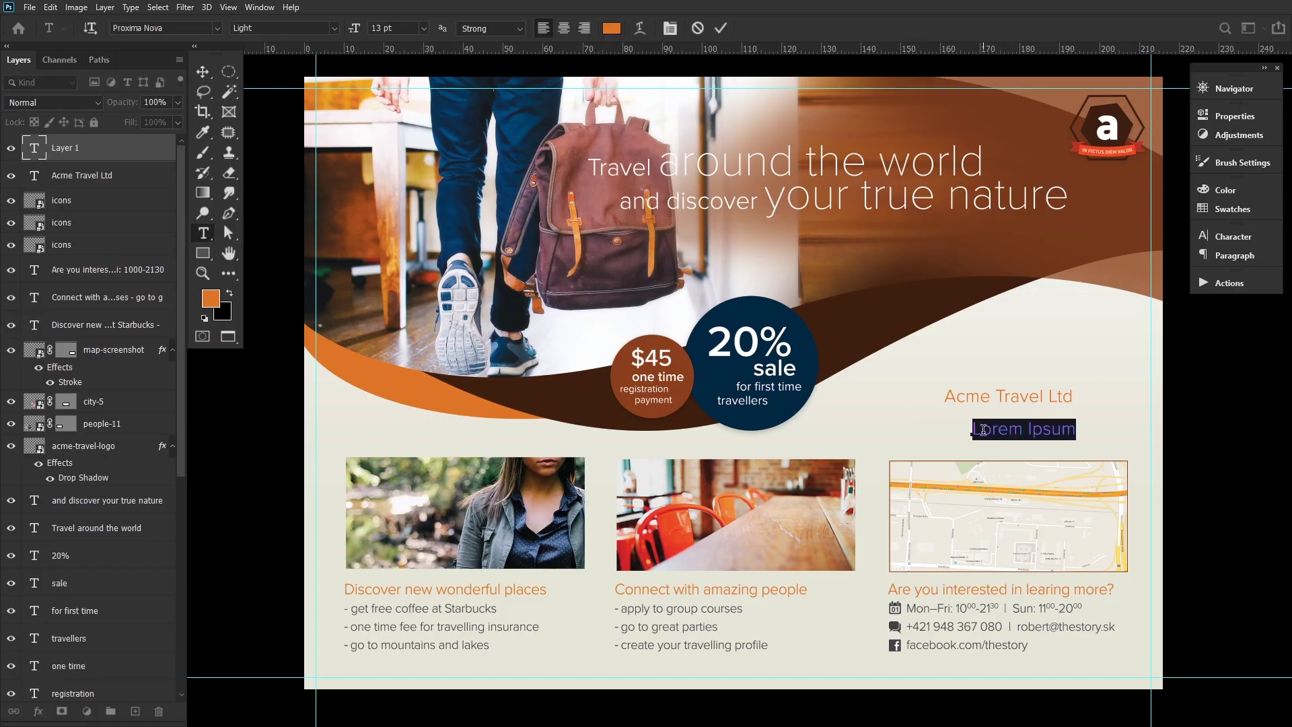
{"action": "type", "text": "Dummy Adress 49, London"}
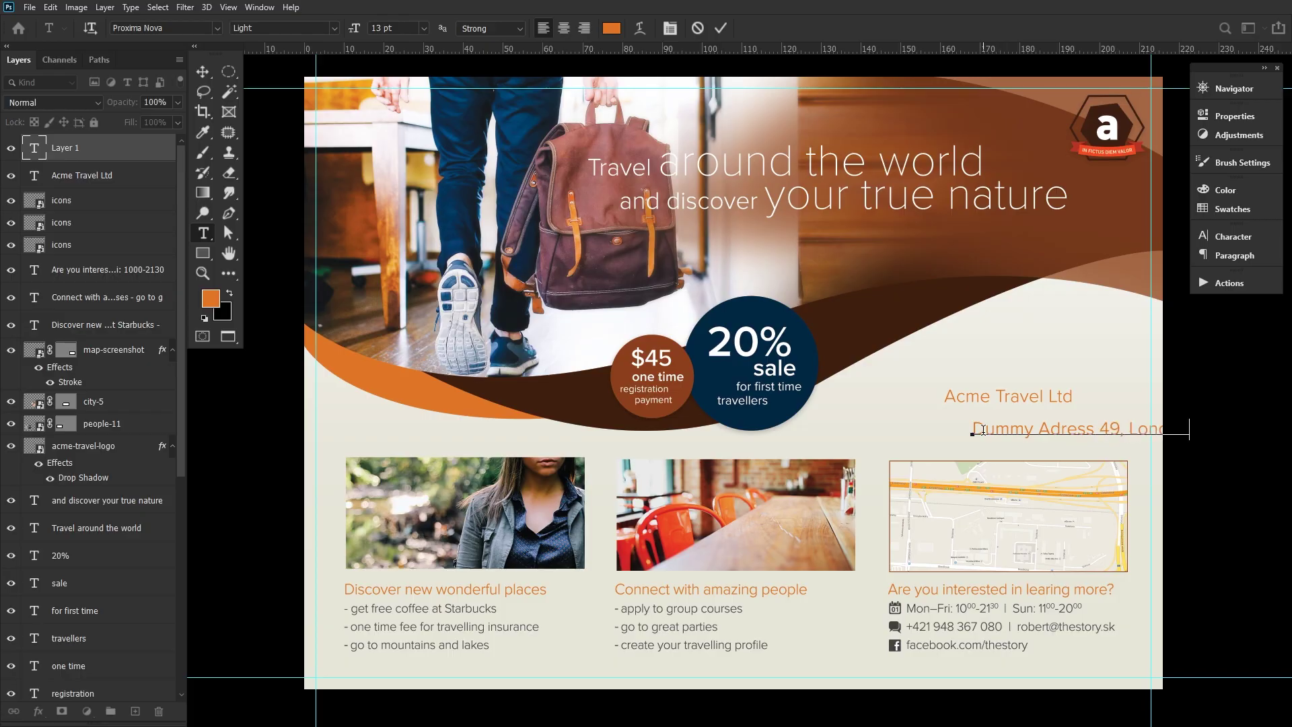
{"action": "key", "text": "ctrl+a"}
{"action": "left_click", "coordinate": [210, 298]}
{"action": "left_click", "coordinate": [680, 317]}
{"action": "key", "text": "ctrl+Return"}
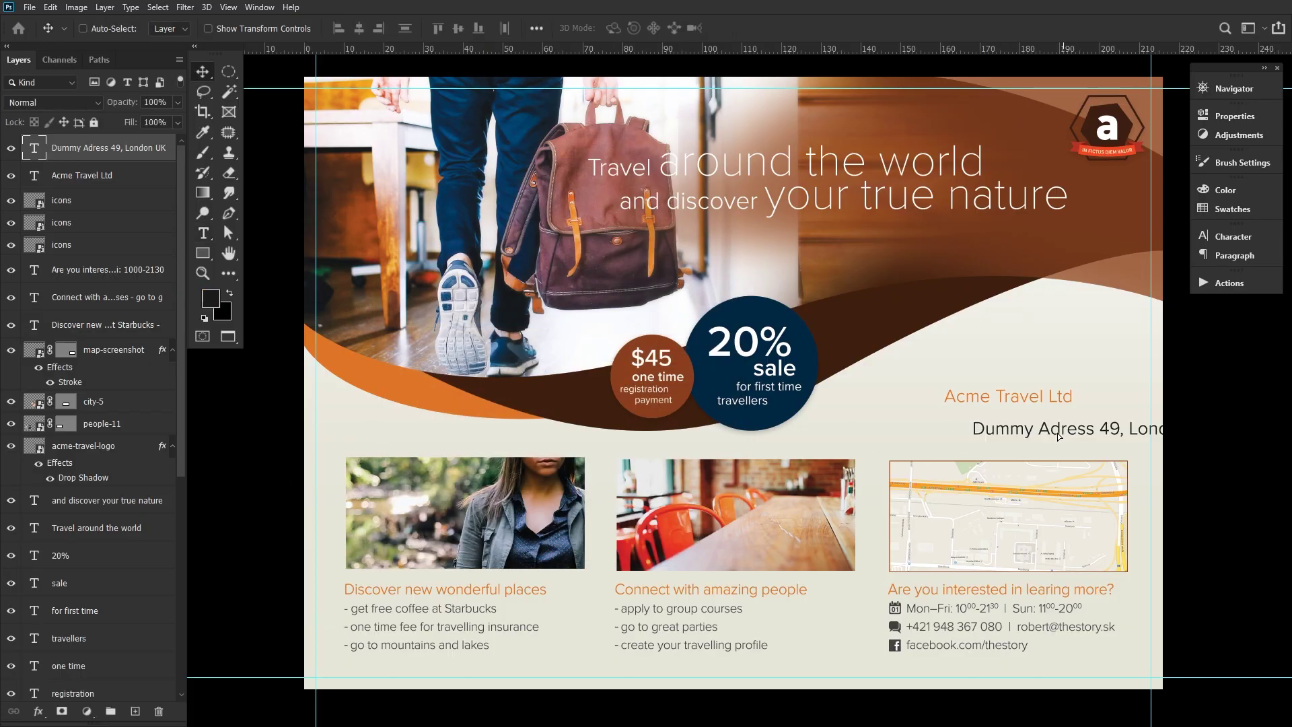
{"action": "double_click", "coordinate": [1059, 436]}
{"action": "key", "text": "ctrl+a"}
{"action": "left_click", "coordinate": [211, 298]}
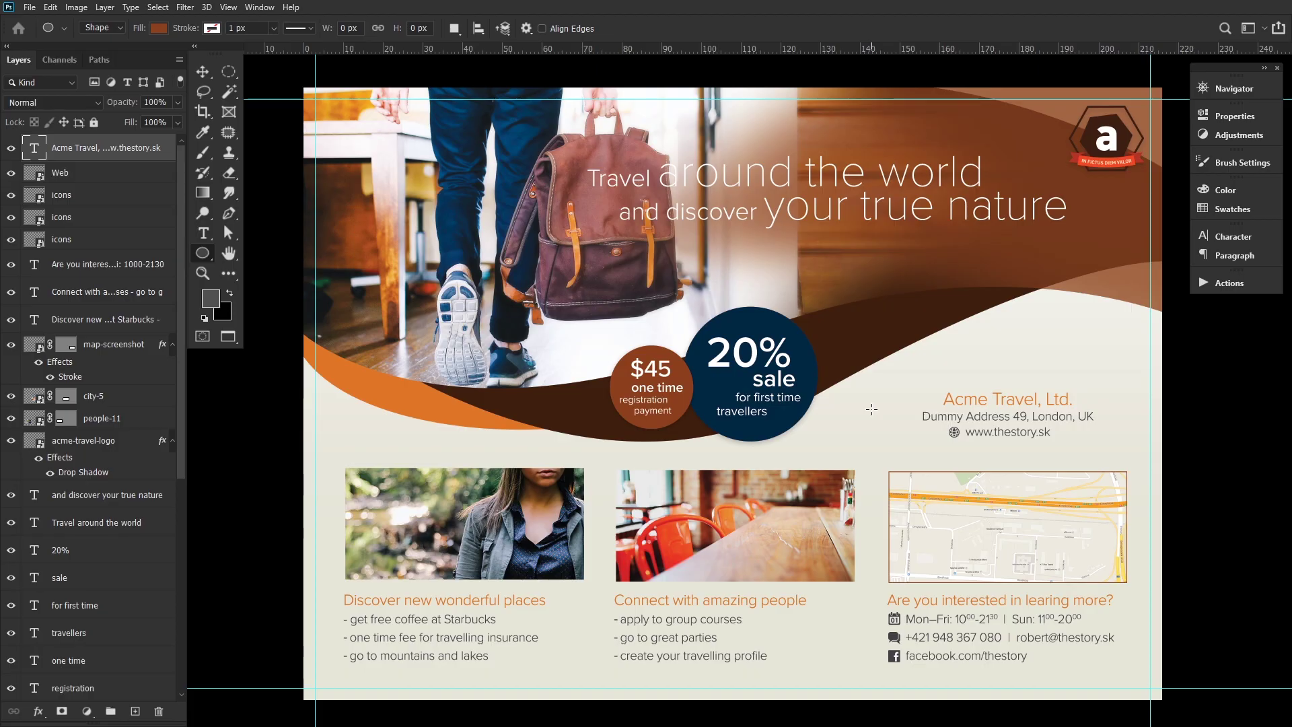
Draw a 100 x 100 px circle and pull its bottom anchor down into a pin tip
{"action": "left_click", "coordinate": [872, 410]}
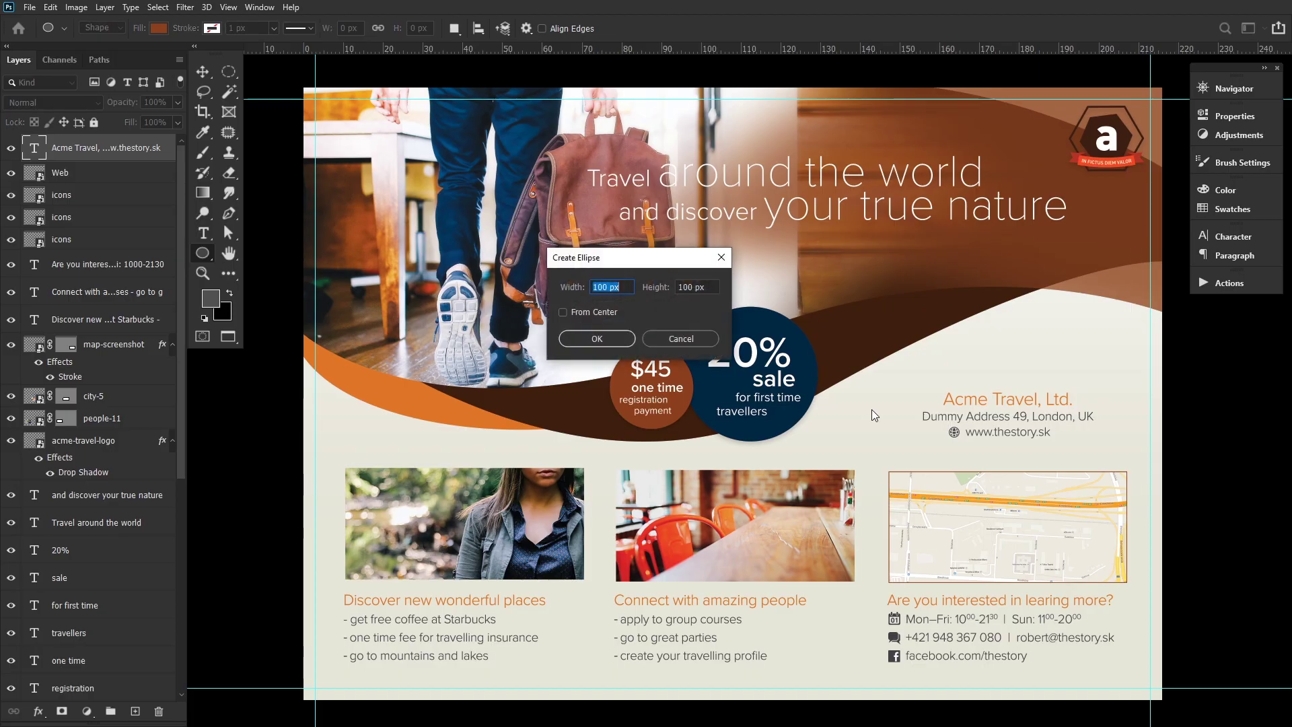
{"action": "left_click", "coordinate": [599, 339]}
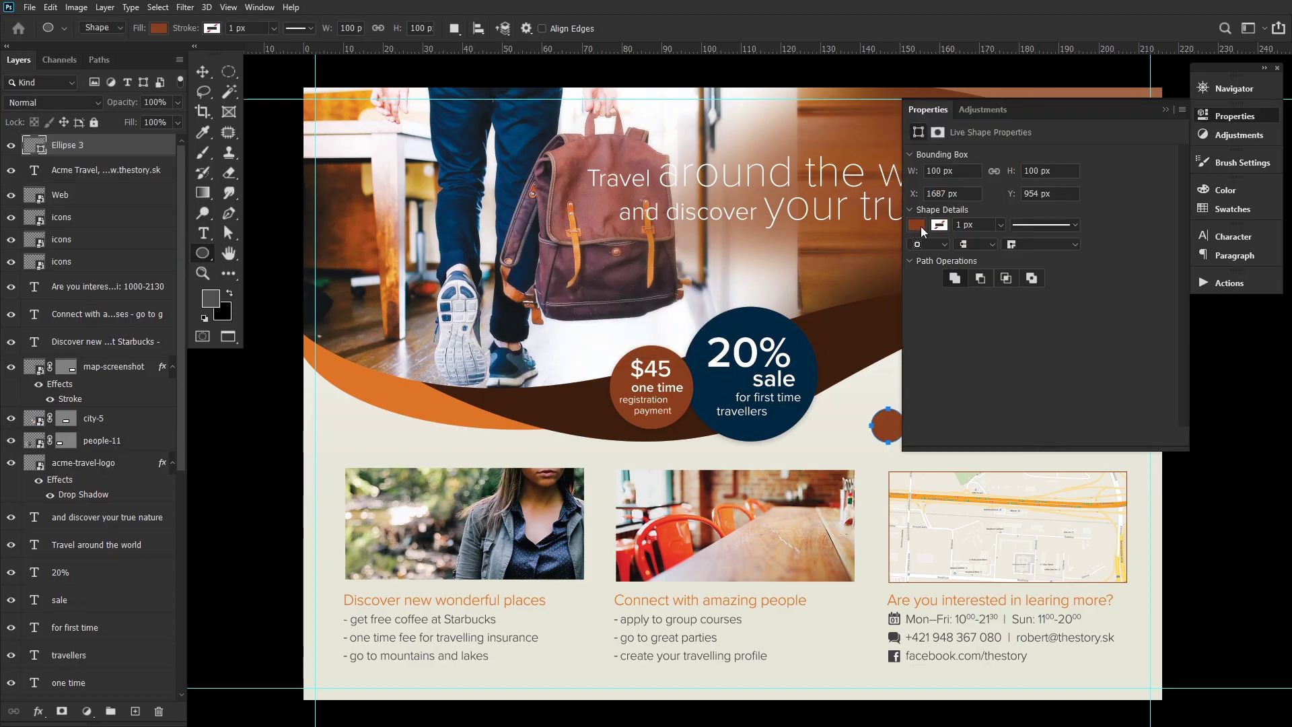
{"action": "left_click", "coordinate": [1230, 115]}
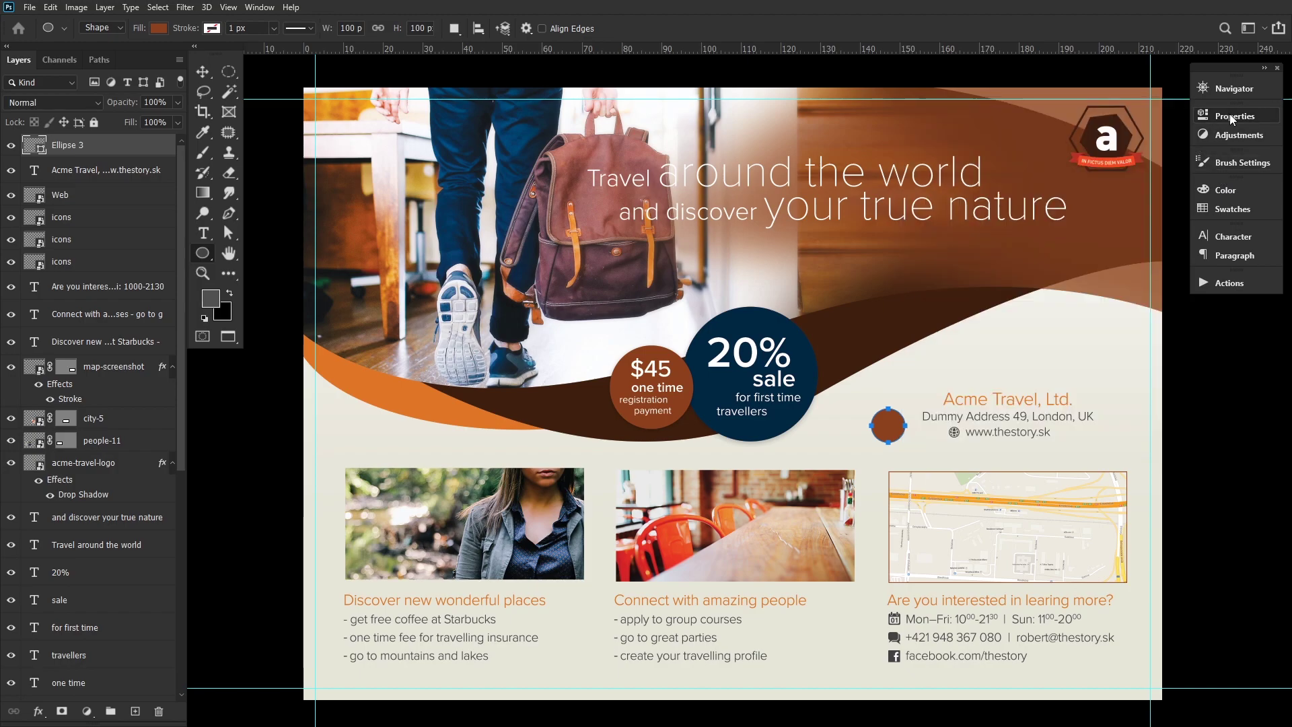
{"action": "left_click", "coordinate": [230, 213]}
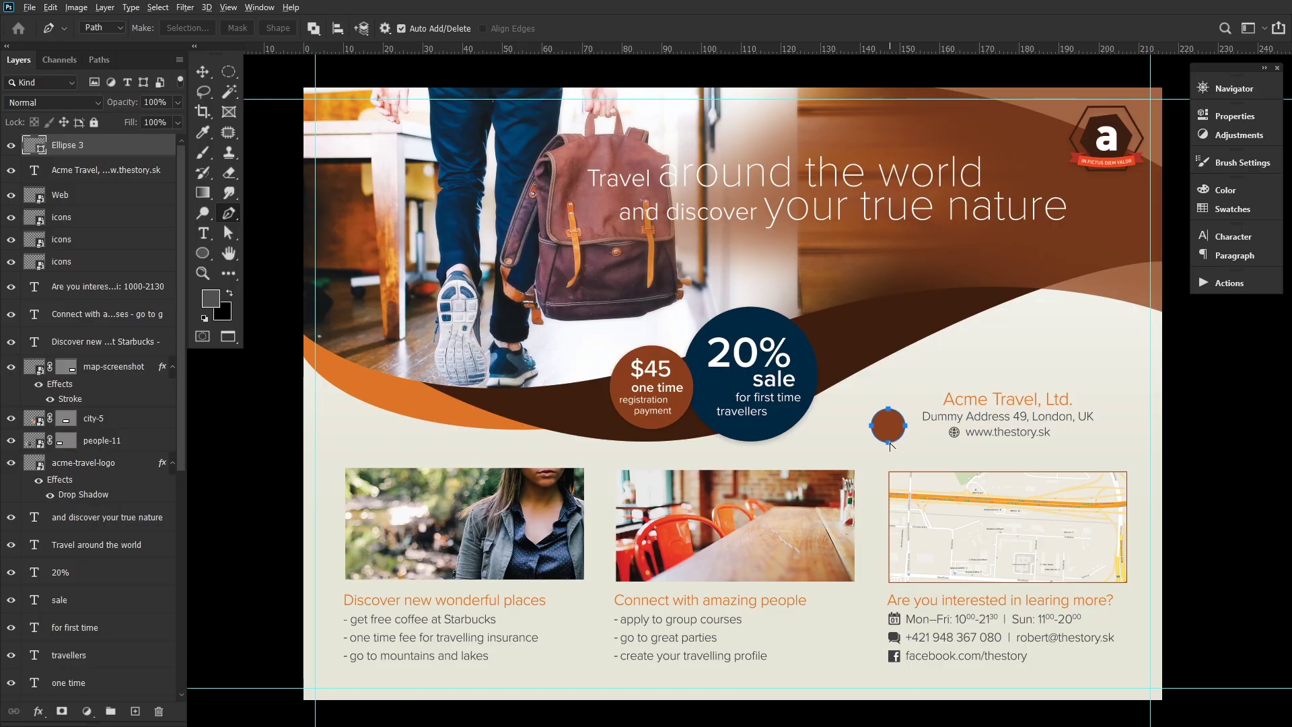
{"action": "left_click", "coordinate": [899, 435]}
{"action": "key", "text": "ctrl+z"}
{"action": "left_click", "coordinate": [229, 233]}
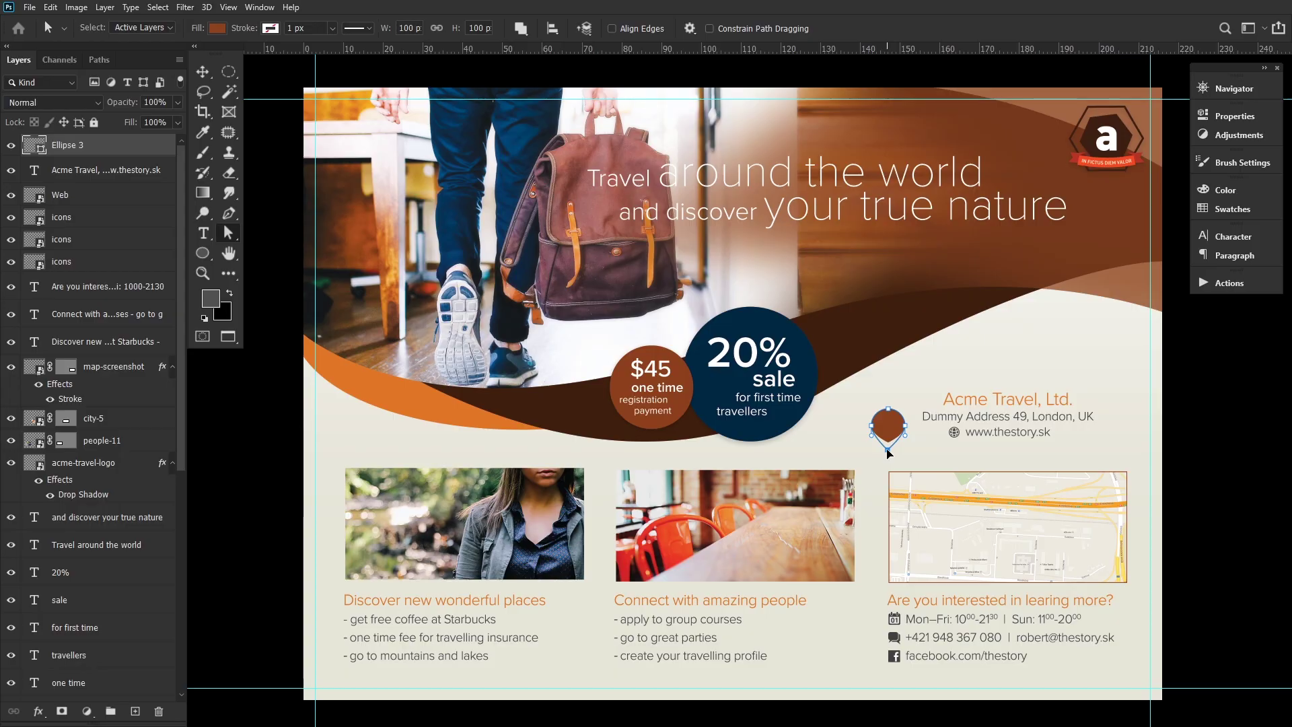
{"action": "left_click_drag", "start_coordinate": [890, 459], "coordinate": [890, 458]}
Resize the pin shape and move it from beside the address onto the map
{"action": "key", "text": "ctrl+t"}
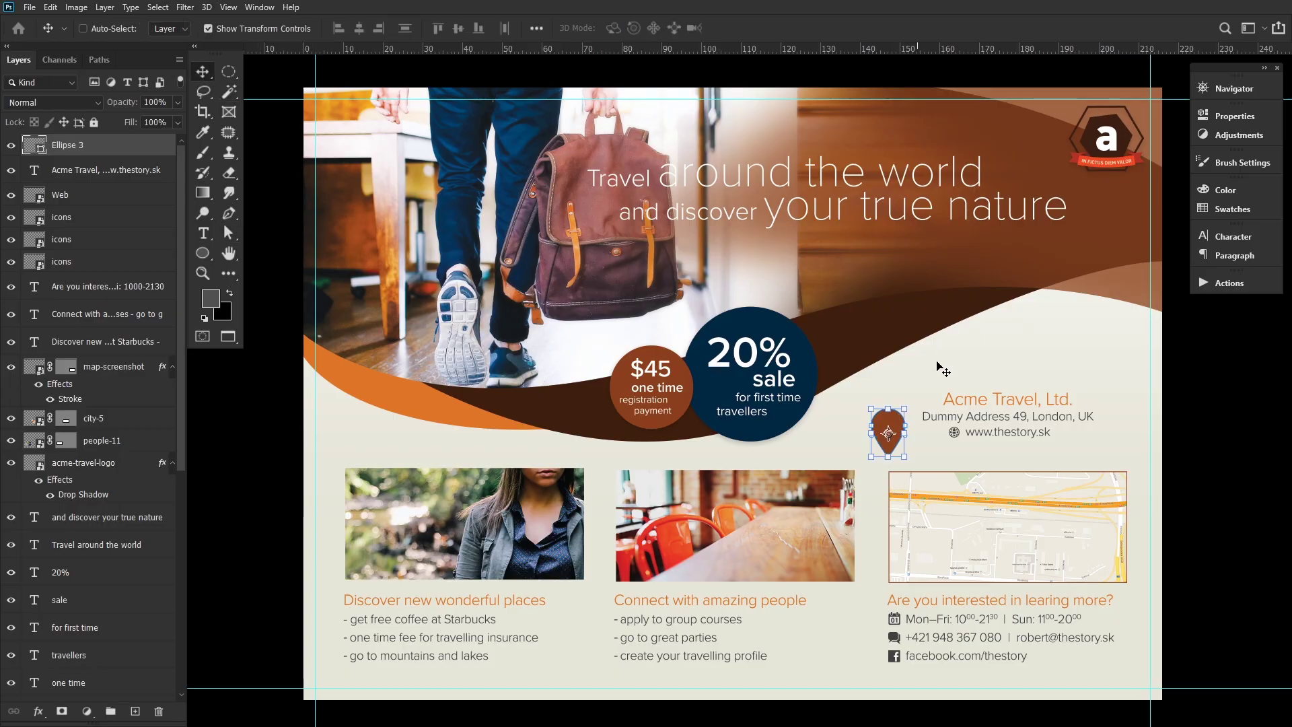
{"action": "left_click_drag", "start_coordinate": [907, 458], "coordinate": [979, 393]}
{"action": "left_click", "coordinate": [777, 28]}
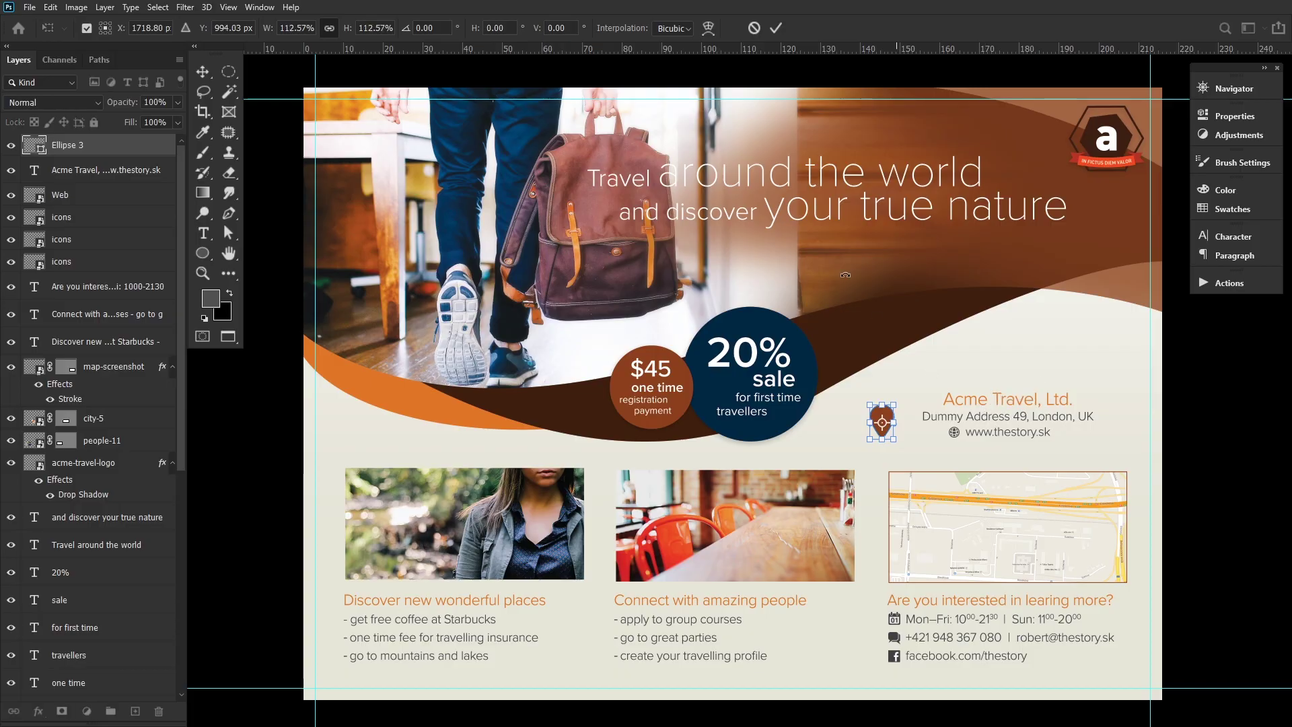
{"action": "left_click", "coordinate": [776, 27]}
{"action": "left_click_drag", "start_coordinate": [890, 419], "coordinate": [982, 510]}
Start a new circle with a white fill using the Ellipse tool
{"action": "key", "text": "u"}
{"action": "left_click", "coordinate": [920, 231]}
{"action": "left_click", "coordinate": [923, 296]}
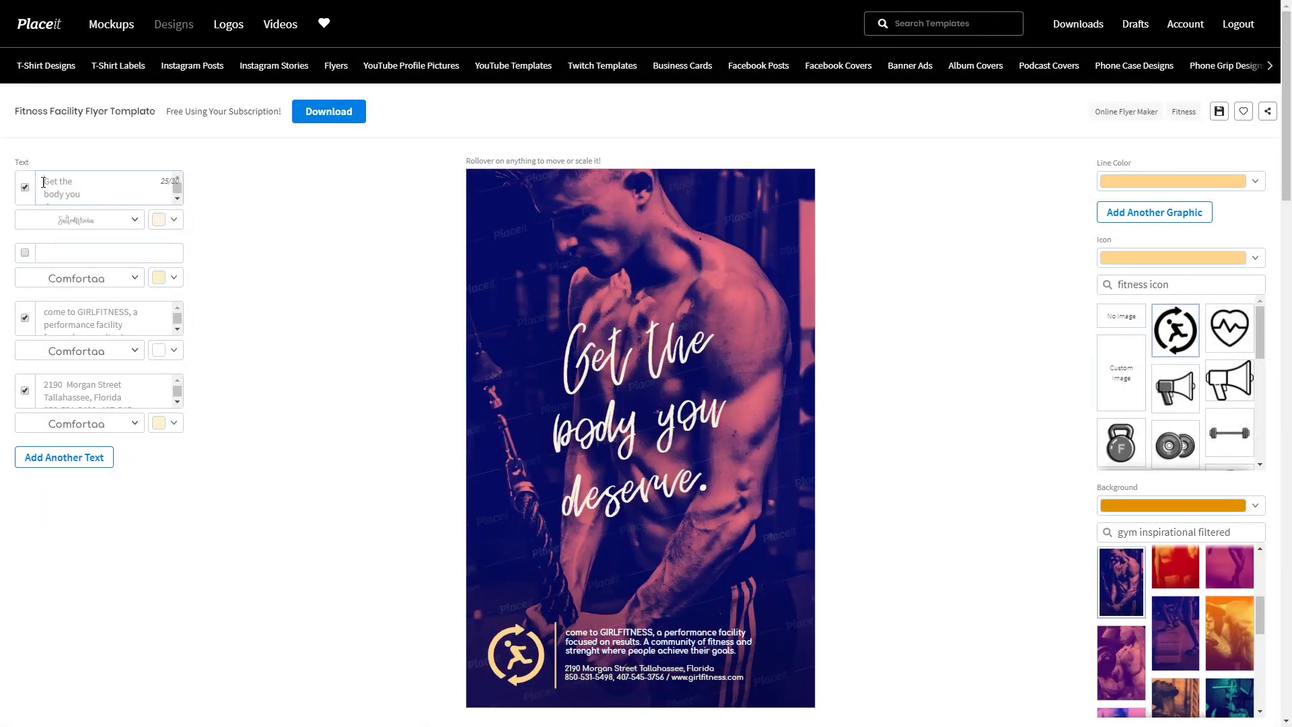
Retitle the headline 'Lifting 24/7? Join us!' and use the purple woman photo as background
{"action": "key", "text": "ctrl+a"}
{"action": "type", "text": "Lifting 24"}
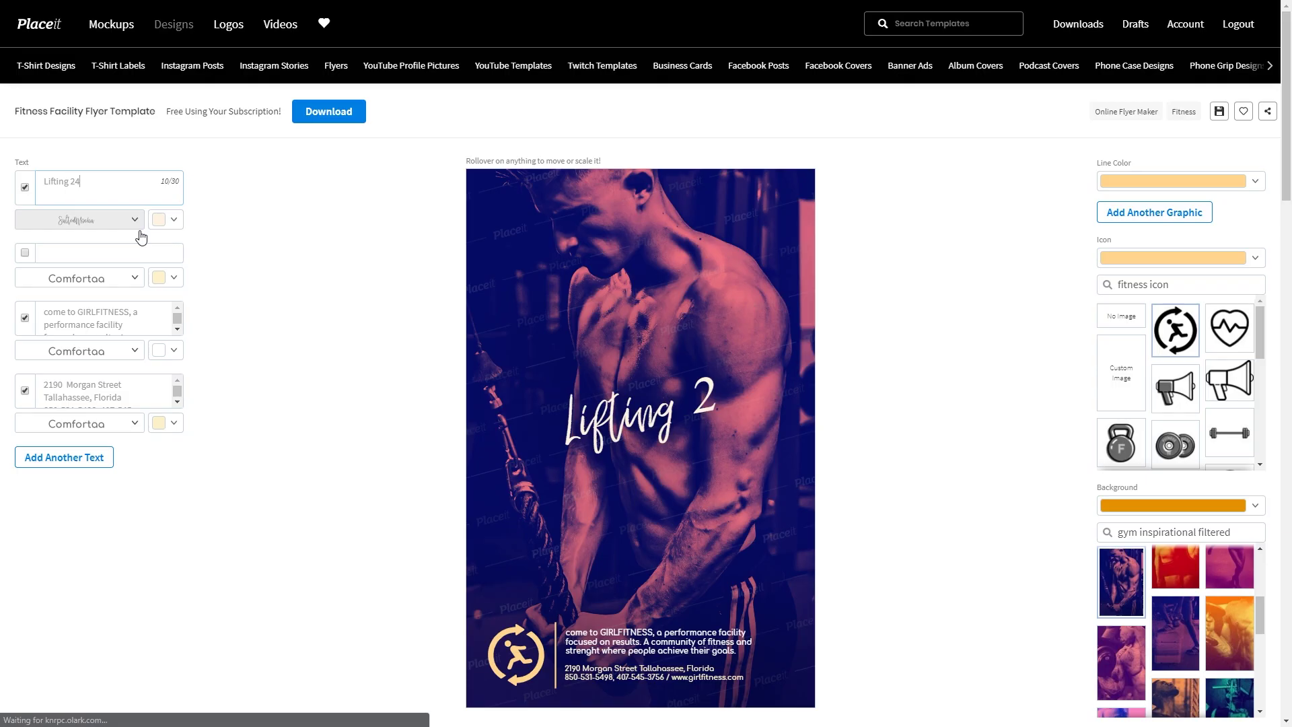
{"action": "type", "text": "/7? Join us!"}
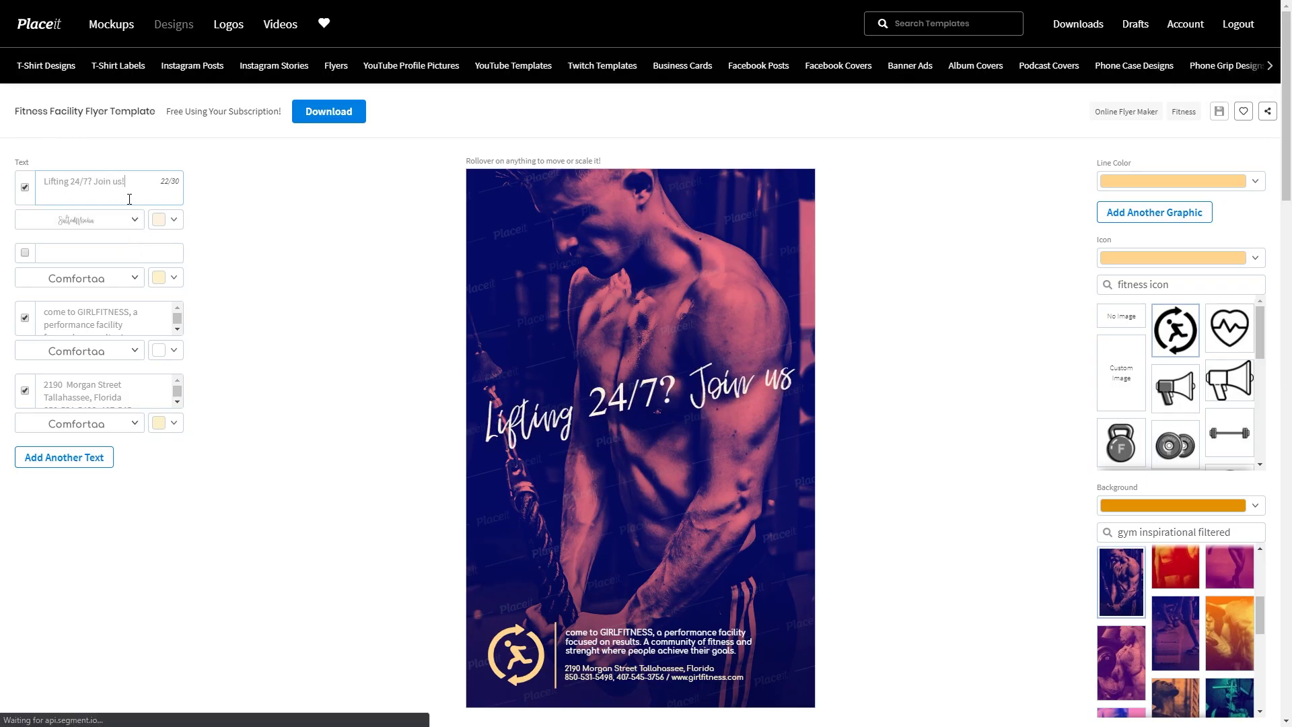
{"action": "left_click", "coordinate": [1230, 633]}
{"action": "scroll", "coordinate": [1177, 626], "scroll_direction": "down", "scroll_amount": 2}
{"action": "left_click", "coordinate": [1122, 613]}
{"action": "scroll", "coordinate": [1231, 580], "scroll_direction": "down", "scroll_amount": 2}
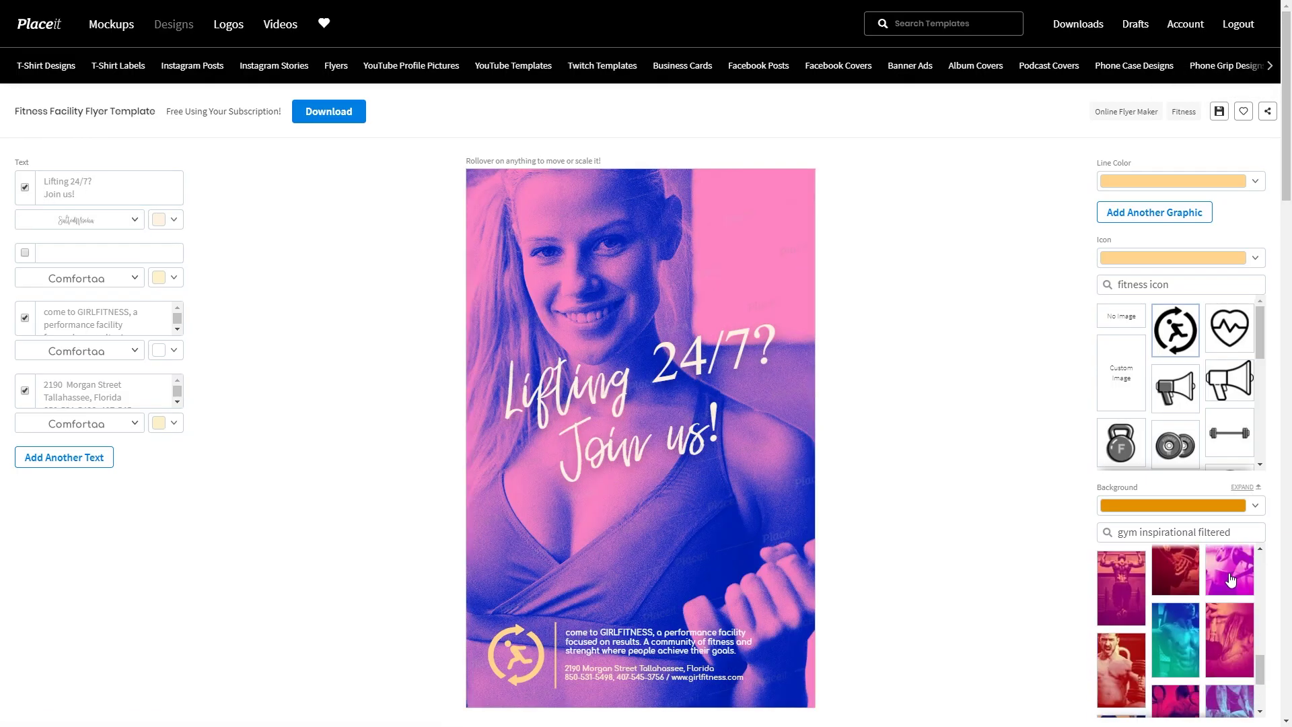
{"action": "left_click", "coordinate": [1230, 579]}
Choose the GAIN jar icon and nudge the address text slightly right
{"action": "scroll", "coordinate": [1234, 377], "scroll_direction": "down", "scroll_amount": 3}
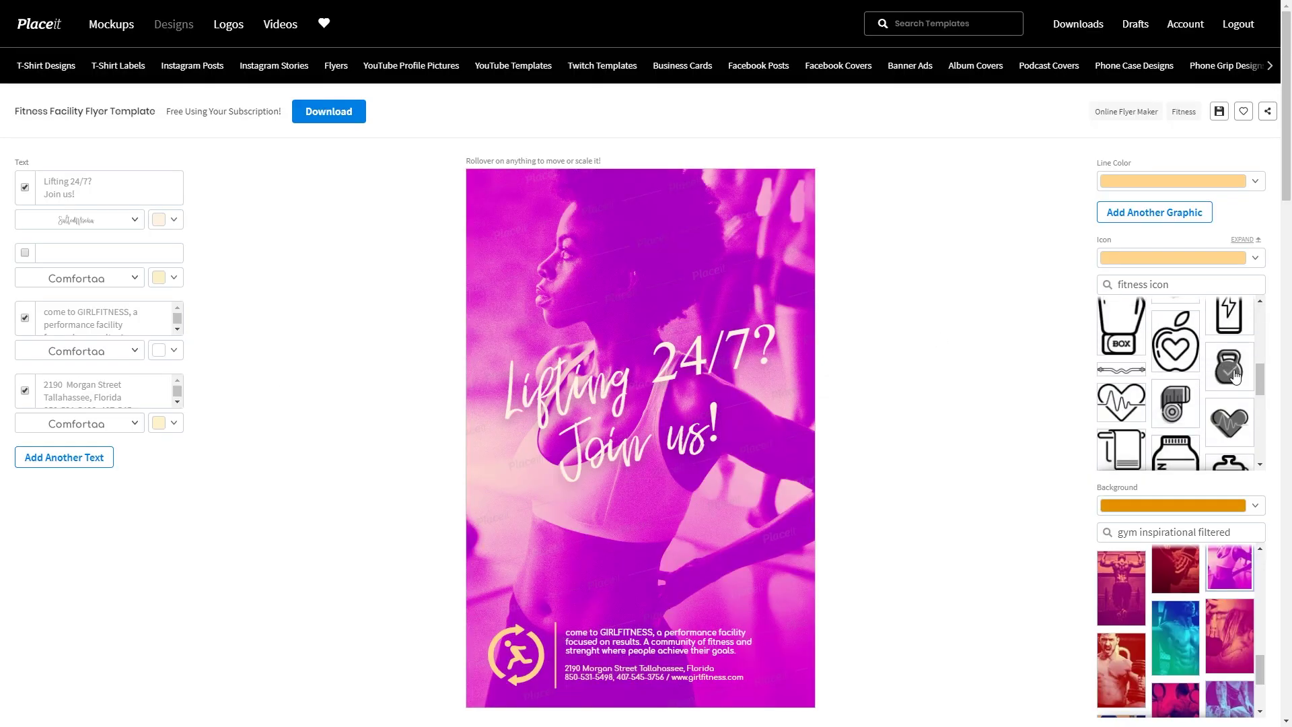
{"action": "left_click", "coordinate": [1235, 375]}
{"action": "scroll", "coordinate": [1184, 404], "scroll_direction": "down", "scroll_amount": 2}
{"action": "left_click", "coordinate": [1186, 404]}
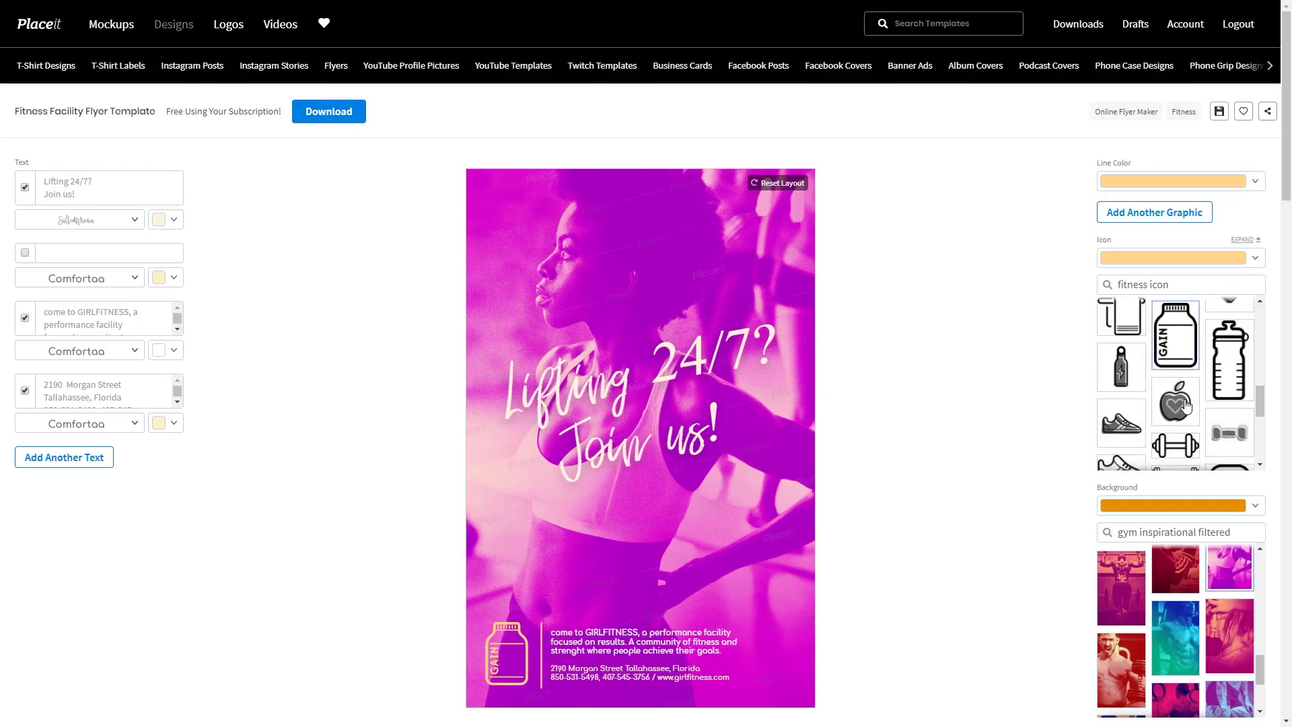
{"action": "left_click", "coordinate": [506, 653]}
{"action": "left_click_drag", "start_coordinate": [604, 682], "coordinate": [617, 678]}
{"action": "left_click", "coordinate": [80, 219]}
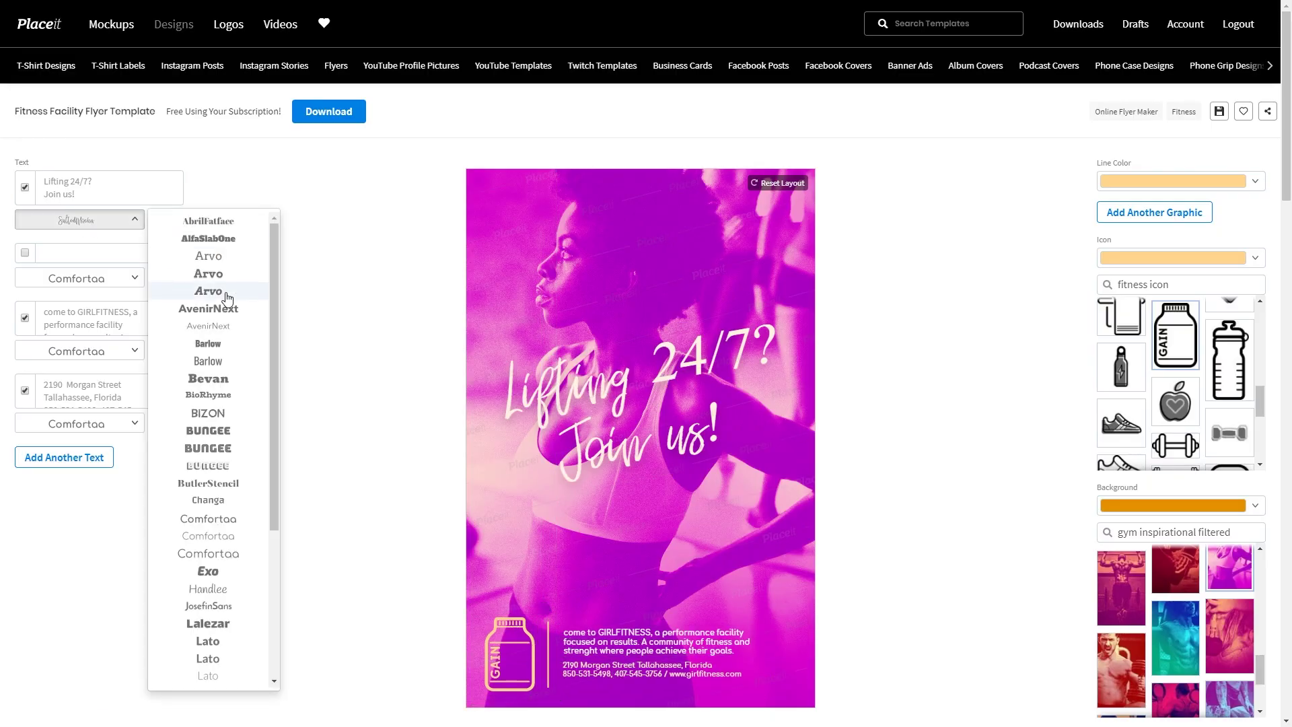